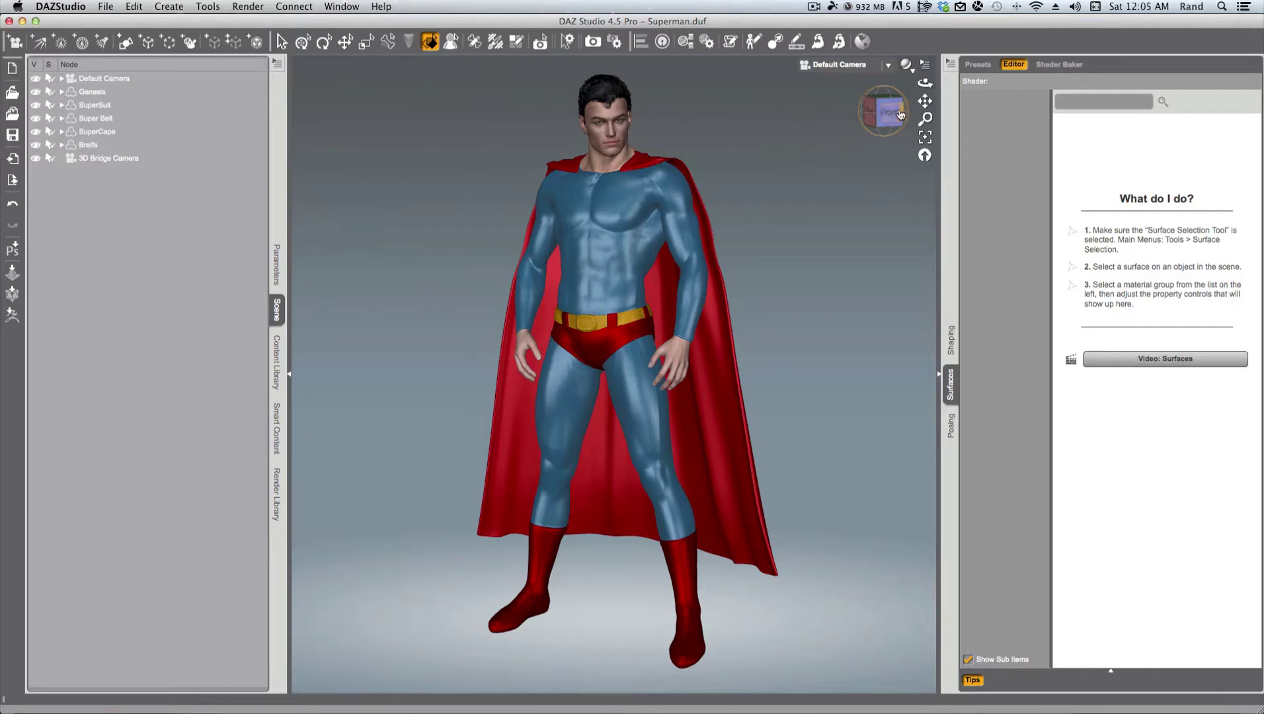
# - Inspect the caped figure from different angles and compare it with the existing render
pyautogui.click(891, 112)
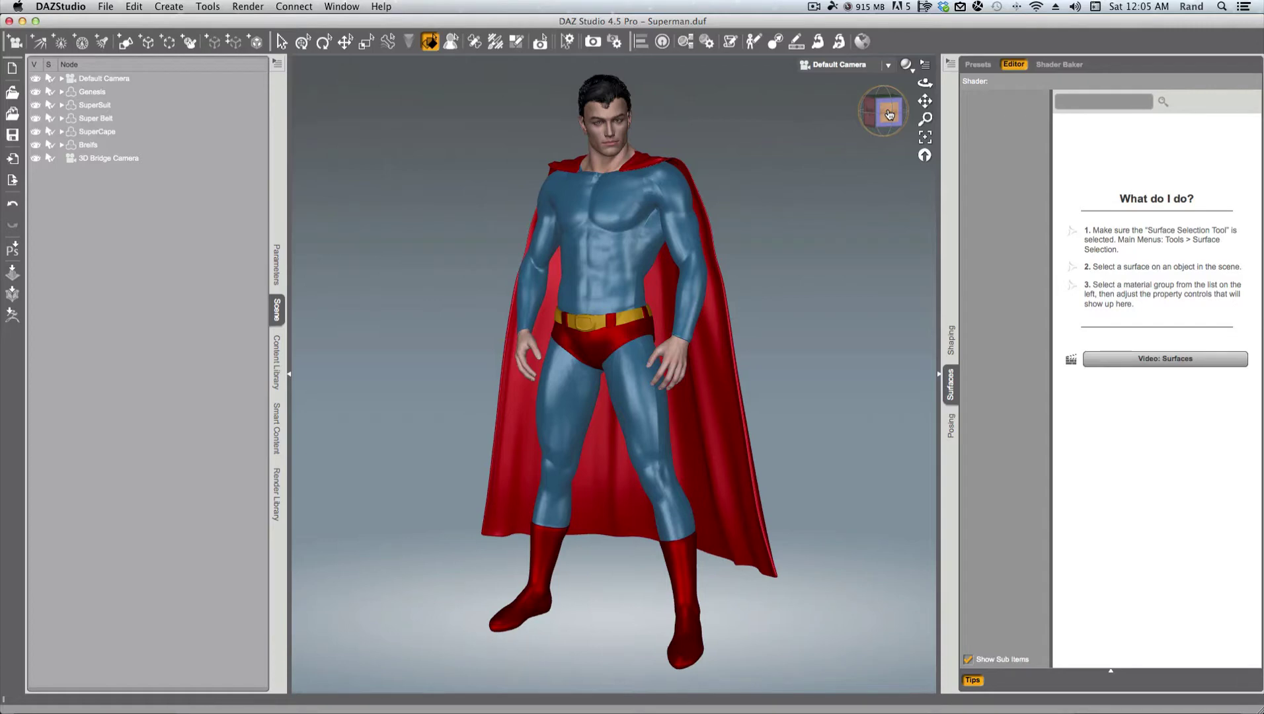
pyautogui.click(887, 113)
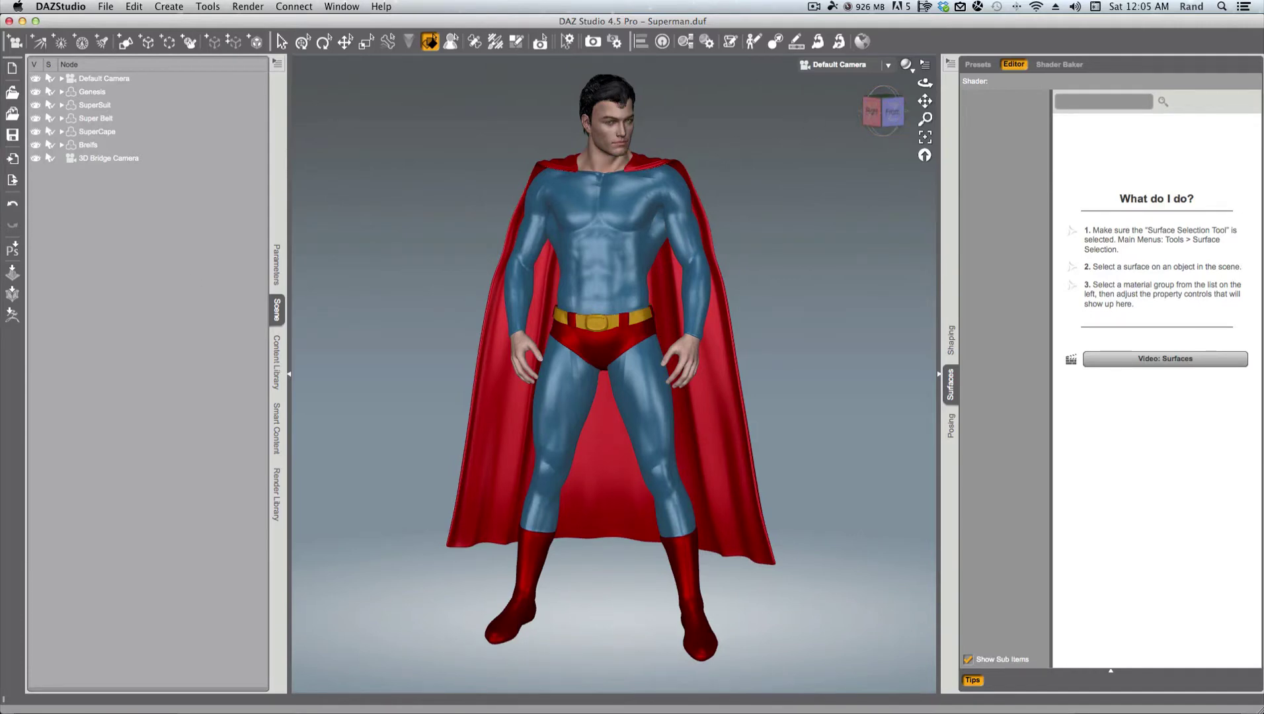
pyautogui.press('super+r')
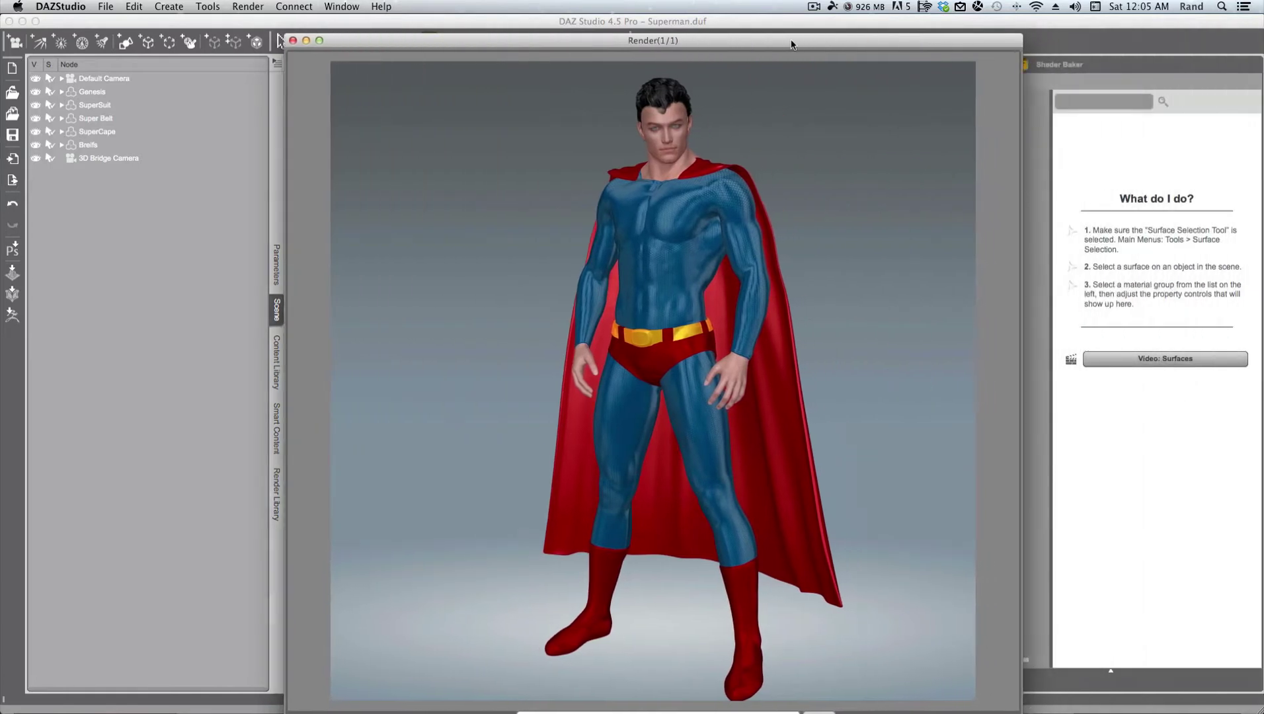
pyautogui.moveTo(790, 41); pyautogui.dragTo(785, 41)
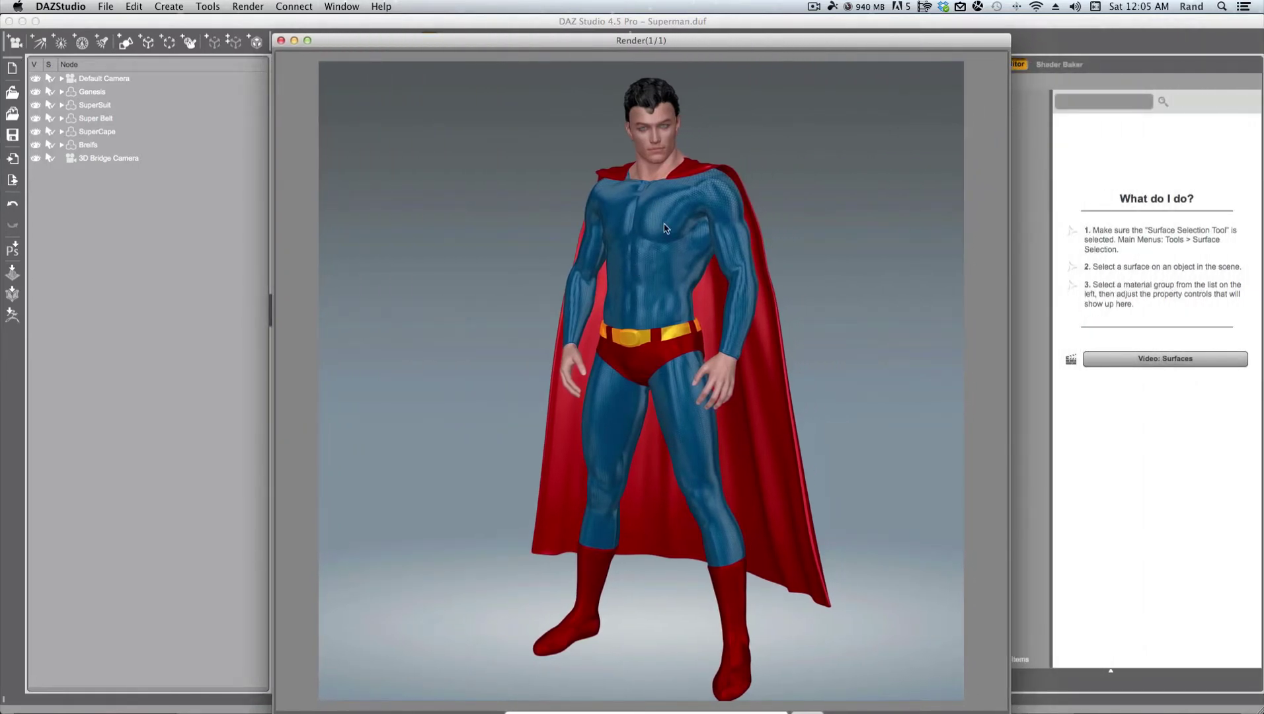
pyautogui.moveTo(766, 40); pyautogui.dragTo(3, 93)
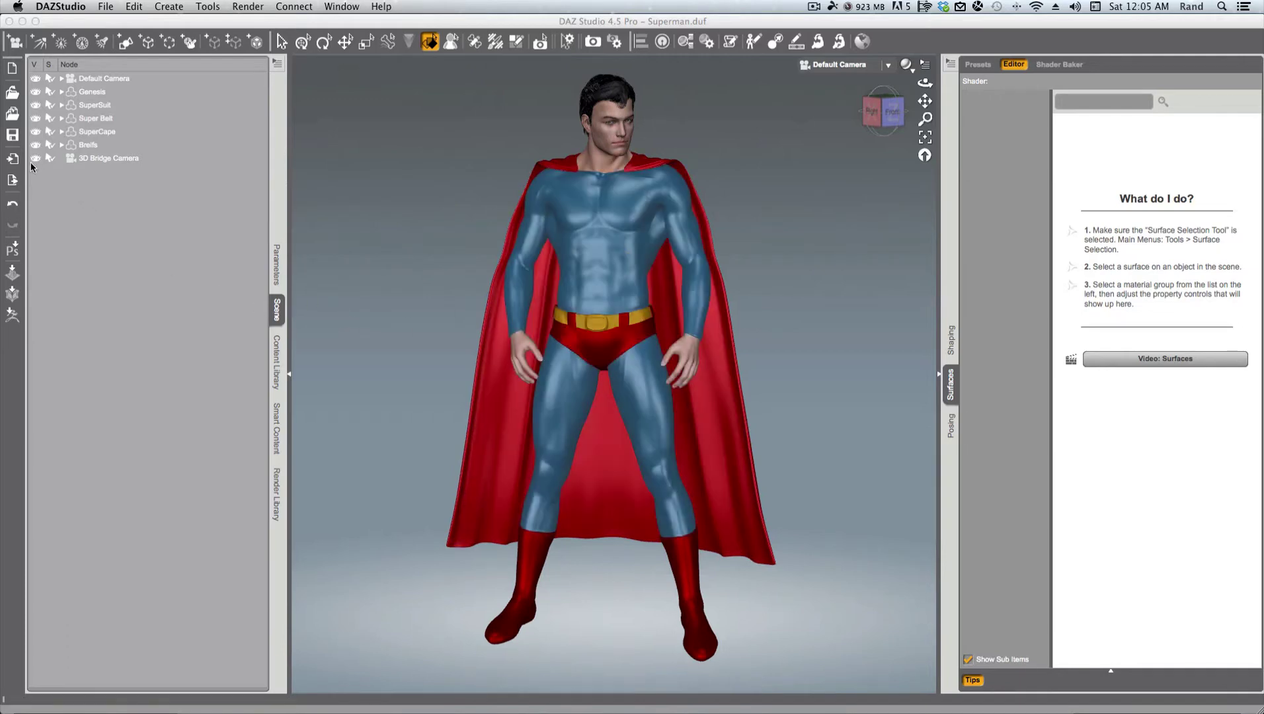
# - Delete the 3D Bridge Camera from the scene
pyautogui.click(109, 159)
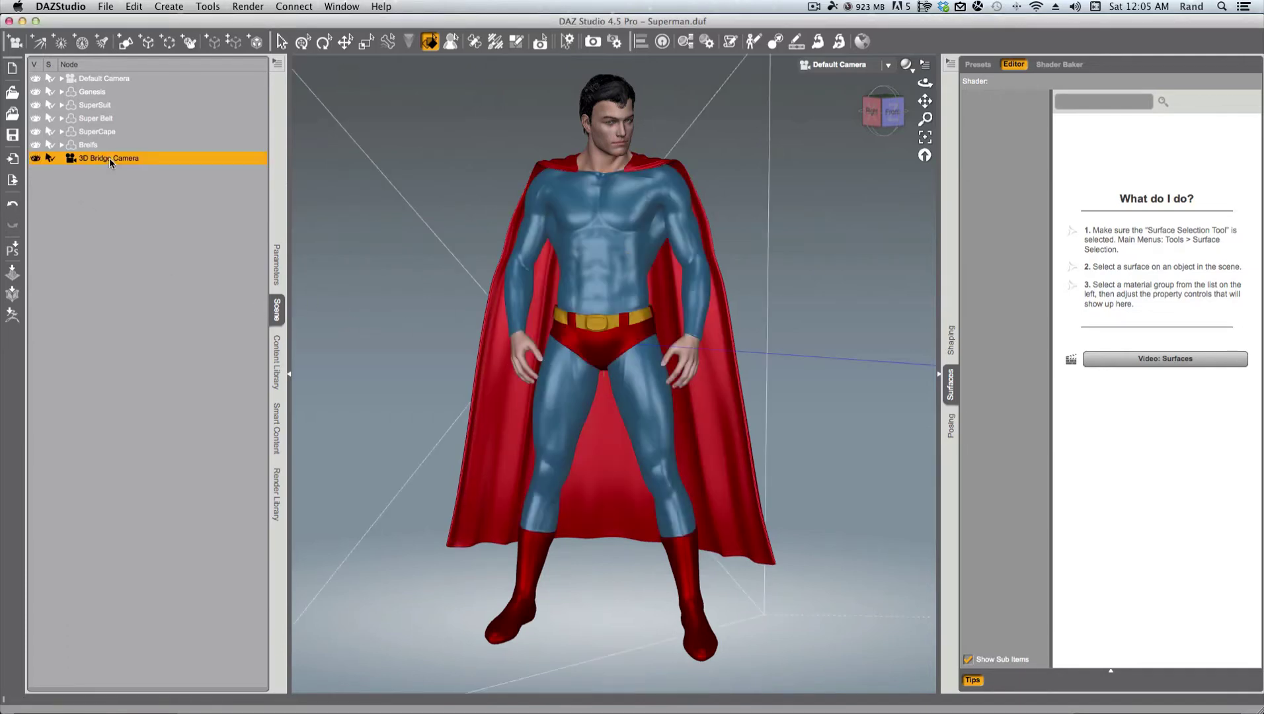
pyautogui.press('Delete')
# - Hide the Breifs, SuperCape and Super Belt to reveal the bare suit, and restore their visibility
pyautogui.click(35, 145)
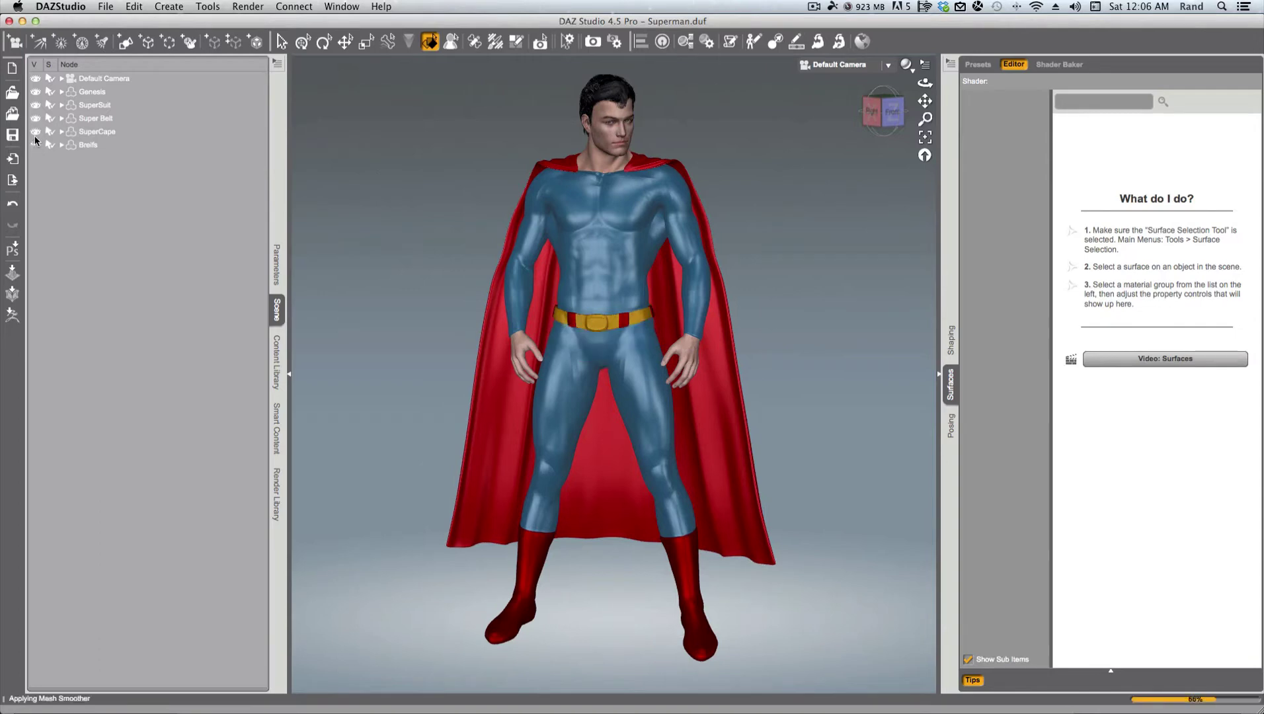
pyautogui.click(35, 132)
pyautogui.click(35, 118)
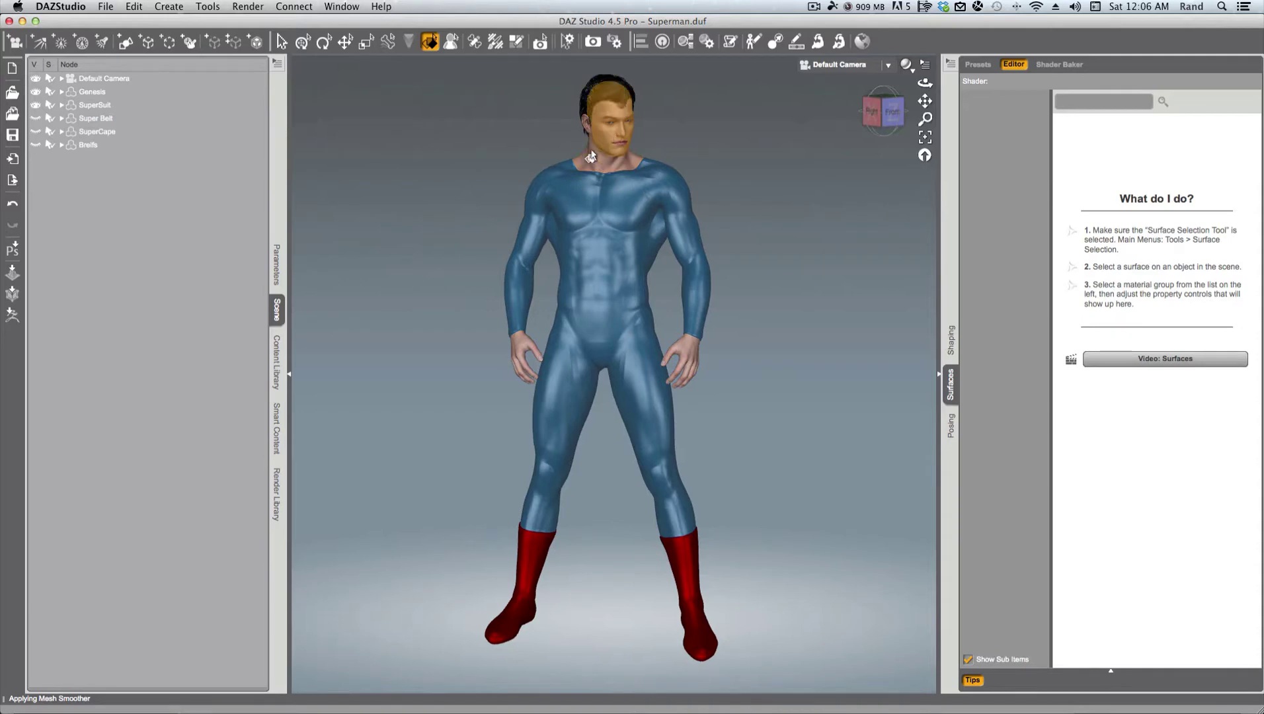
pyautogui.click(35, 145)
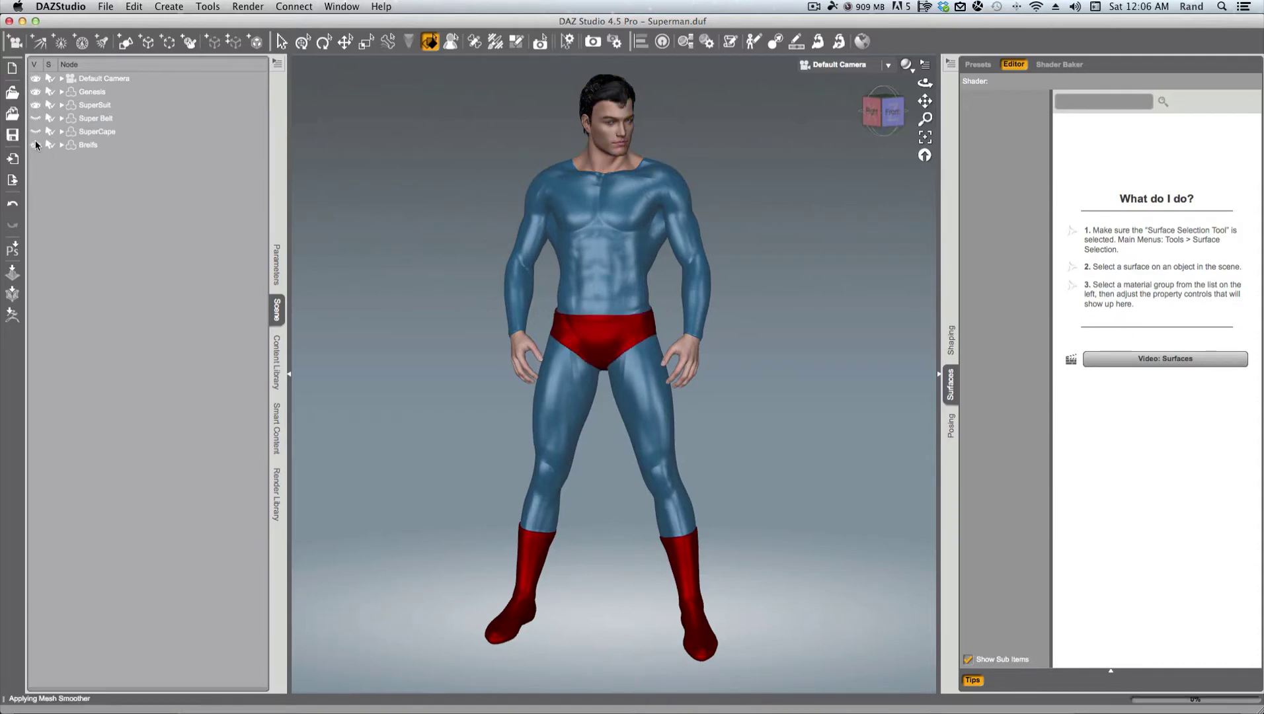
pyautogui.click(625, 355)
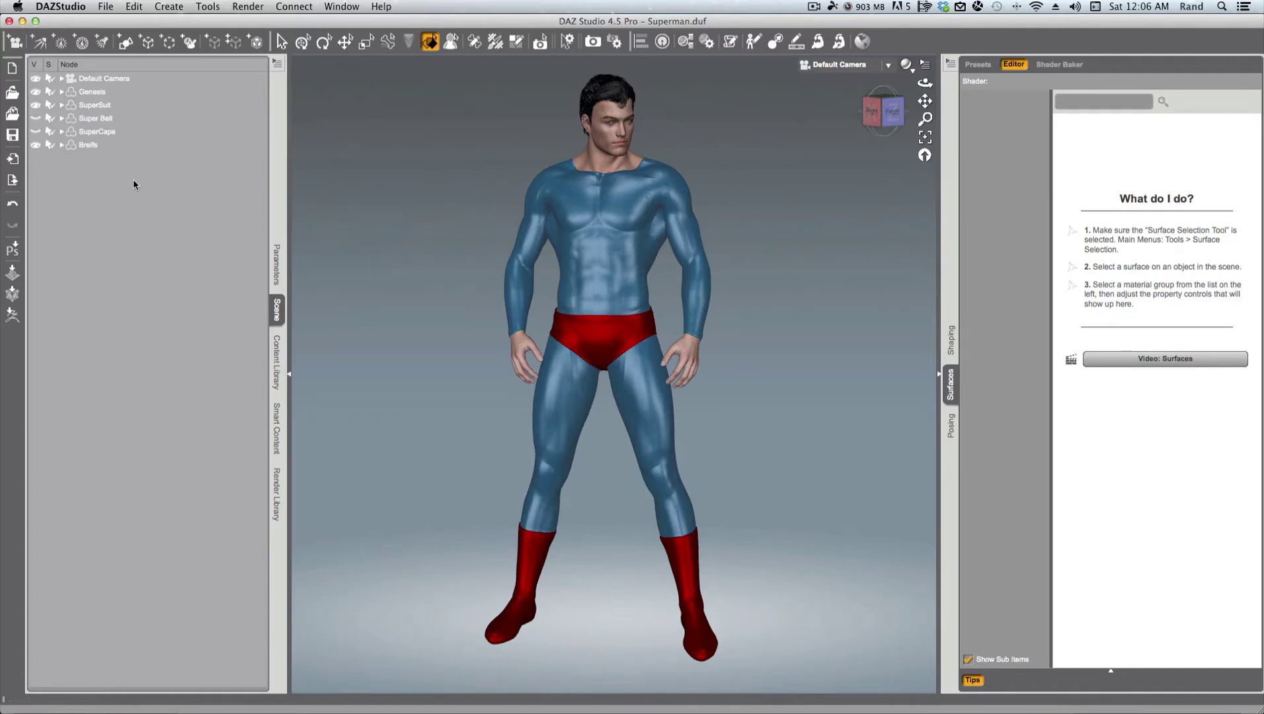
pyautogui.click(37, 131)
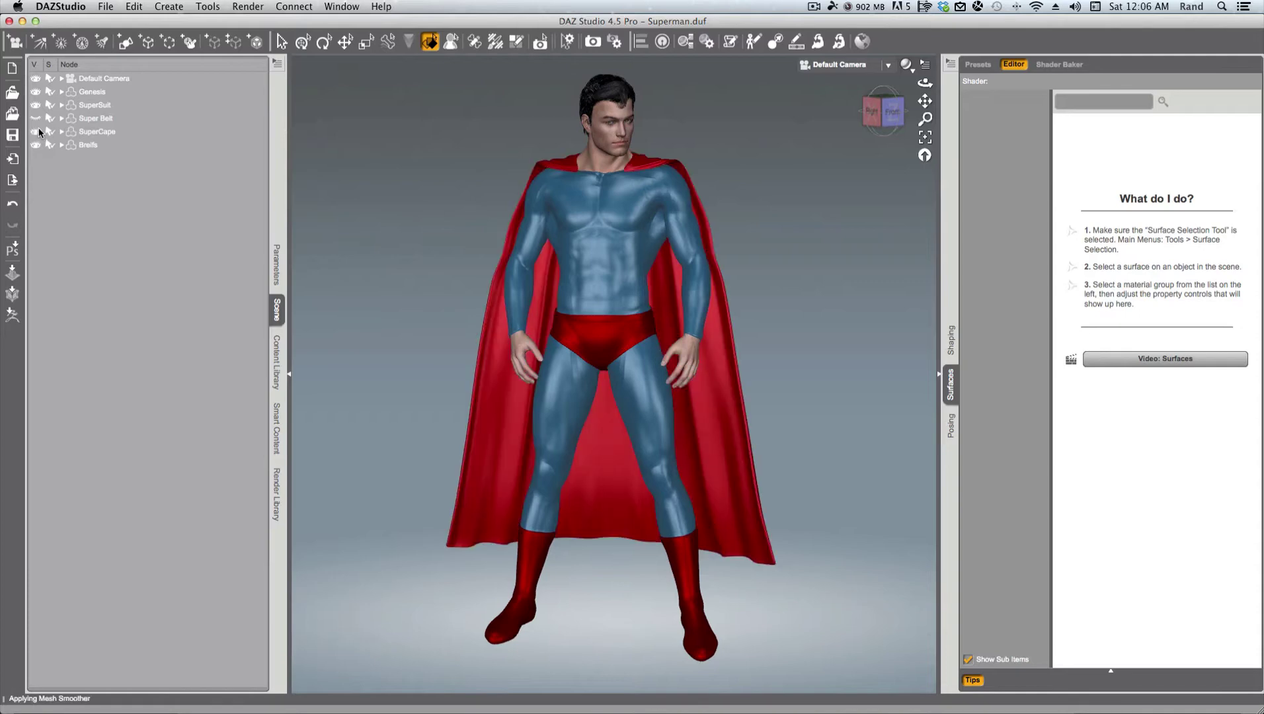
pyautogui.click(37, 118)
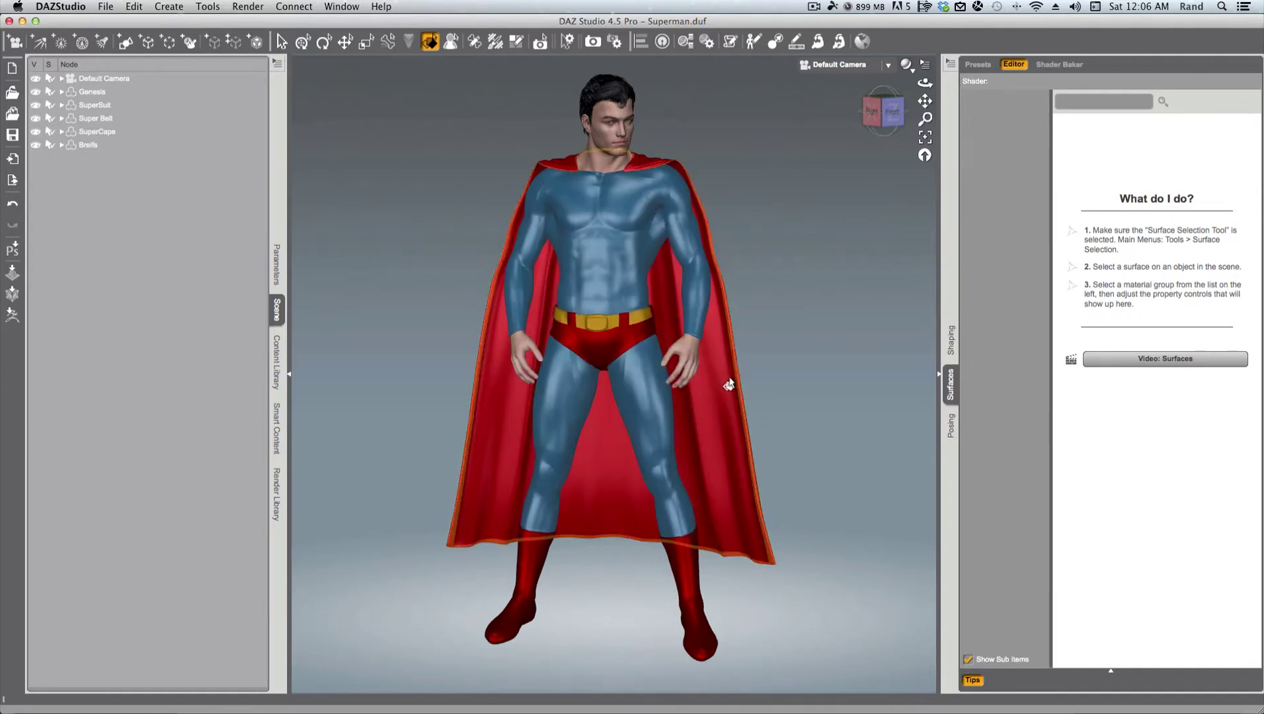
# - Orbit the figure to a three-quarter view and review the existing render of the suit again
pyautogui.click(896, 120)
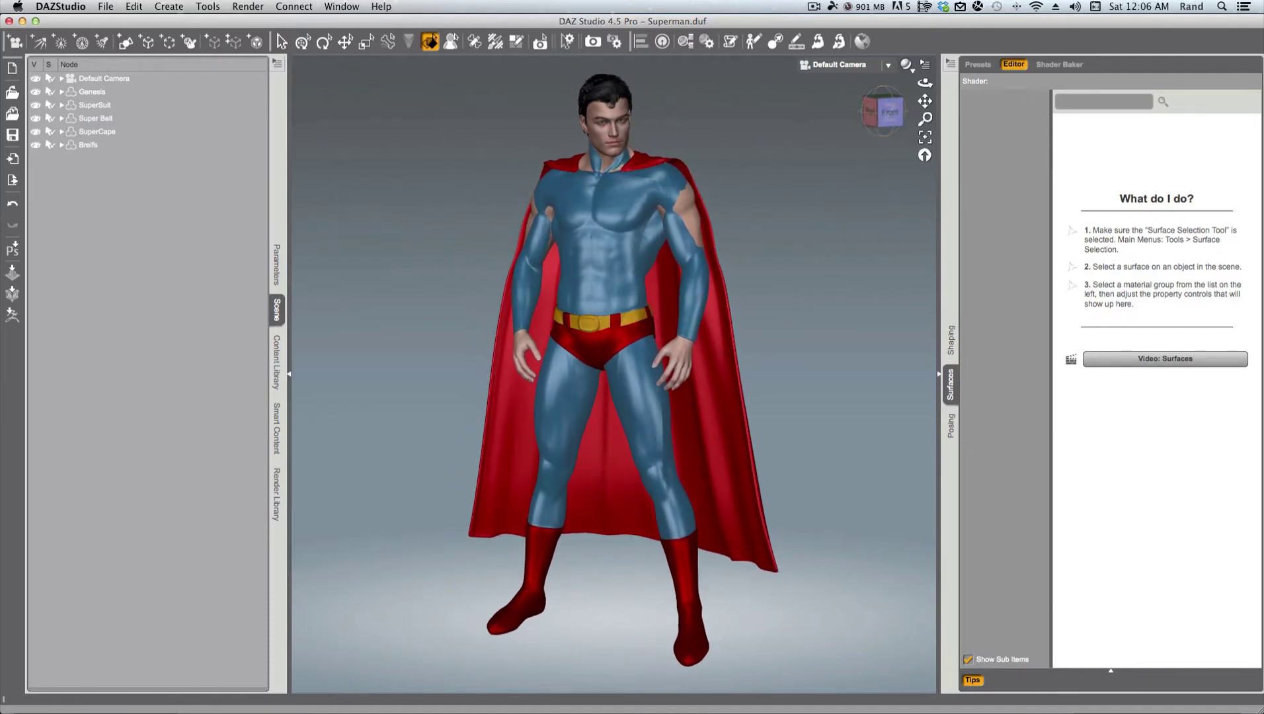
pyautogui.click(893, 119)
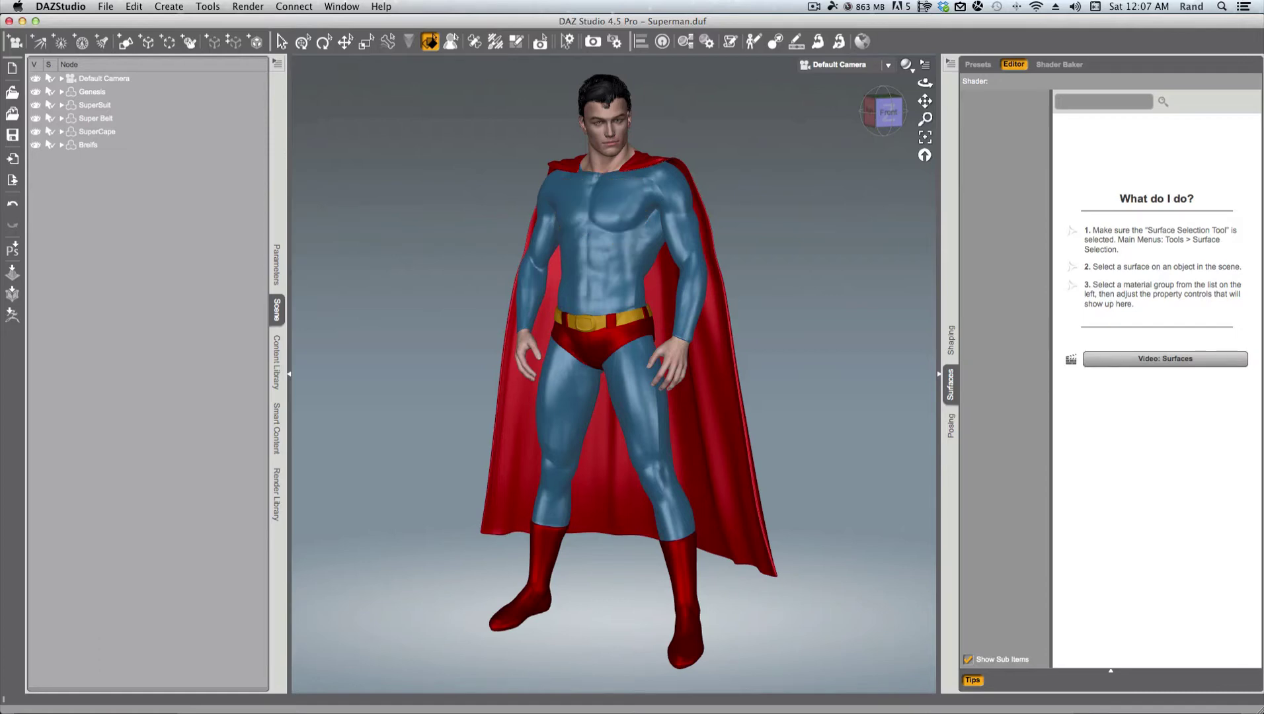
pyautogui.moveTo(20, 2); pyautogui.dragTo(711, 53)
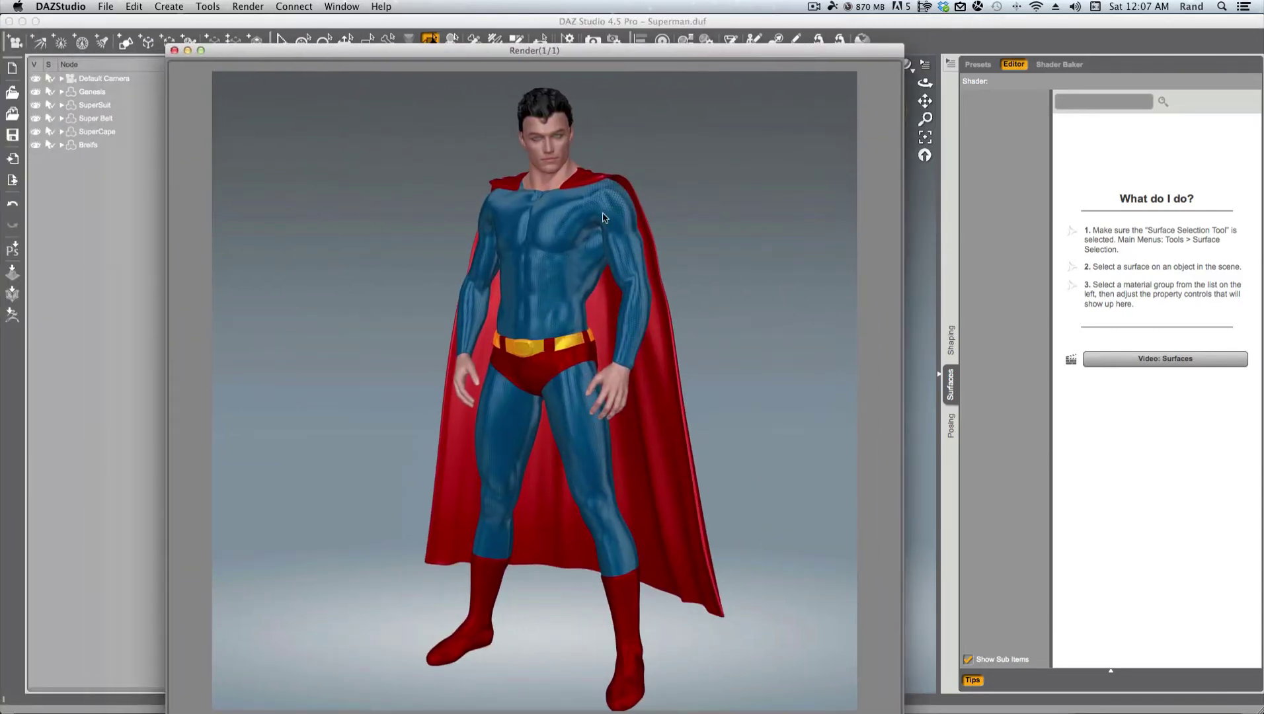
pyautogui.moveTo(601, 53); pyautogui.dragTo(0, 188)
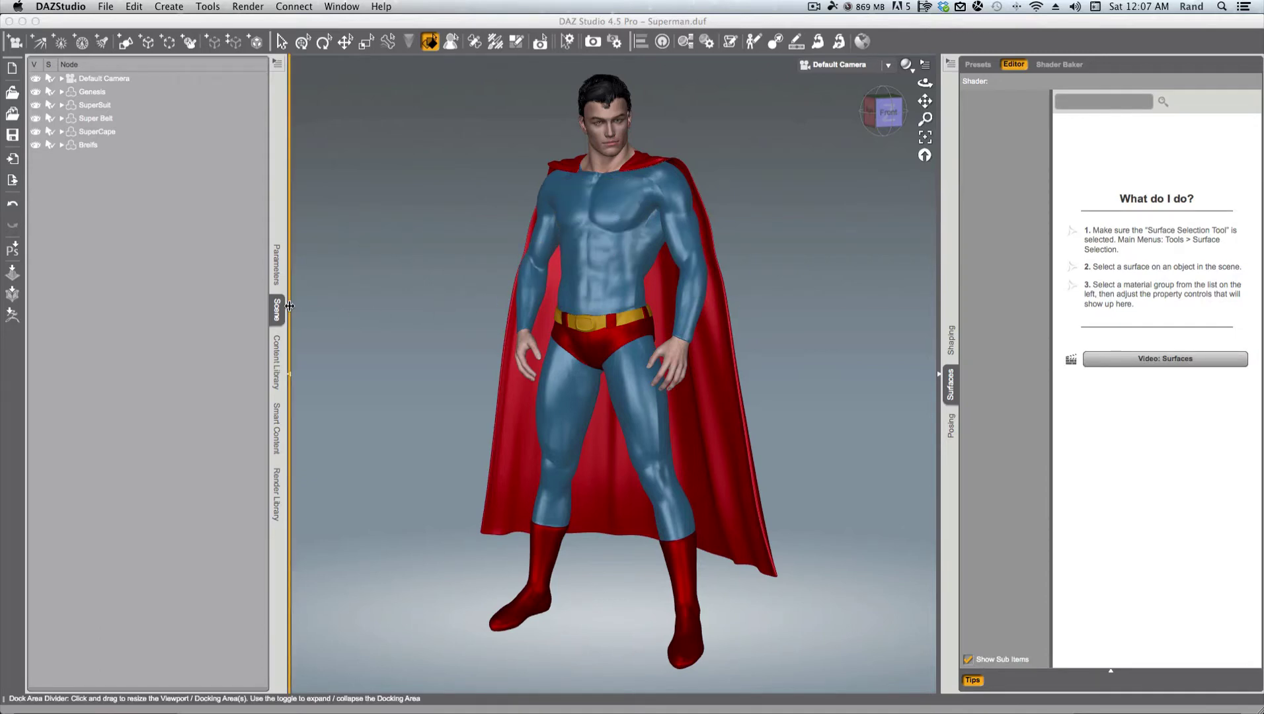
# - Load the Basic Suit from the Supersuit content in My Library and switch the viewport back to the Default Camera
pyautogui.click(276, 358)
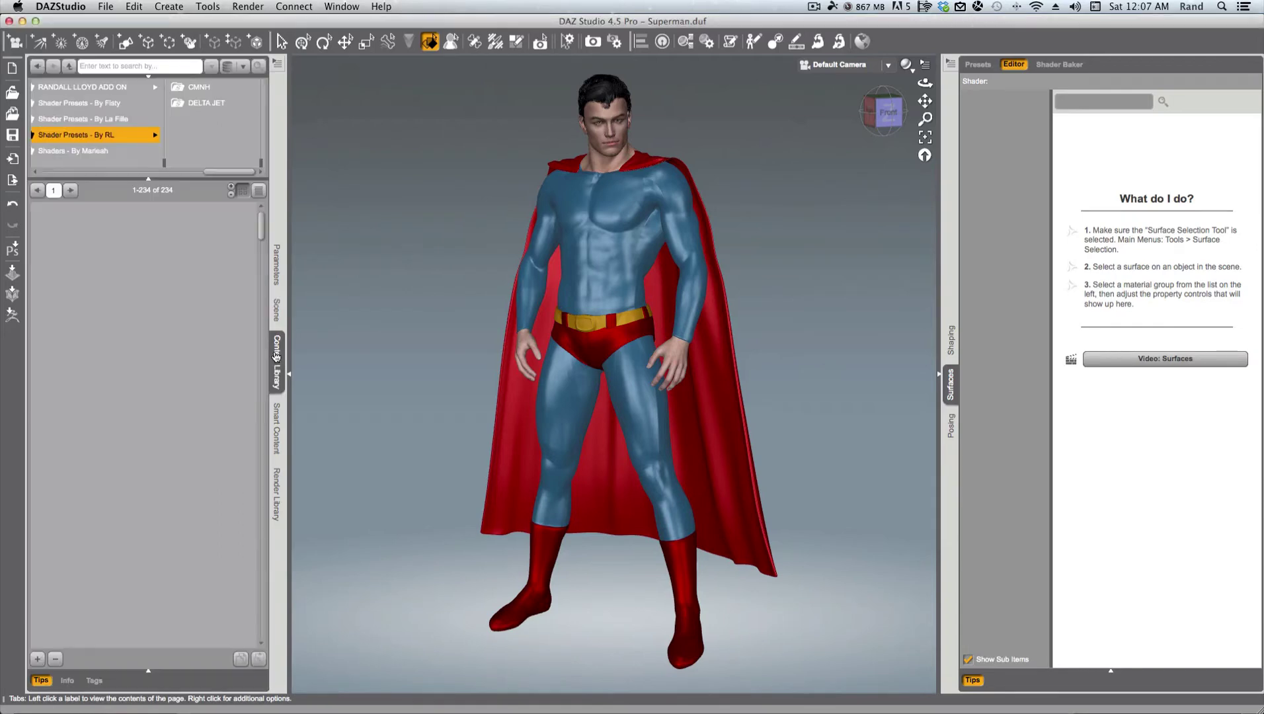
pyautogui.click(61, 172)
pyautogui.click(75, 103)
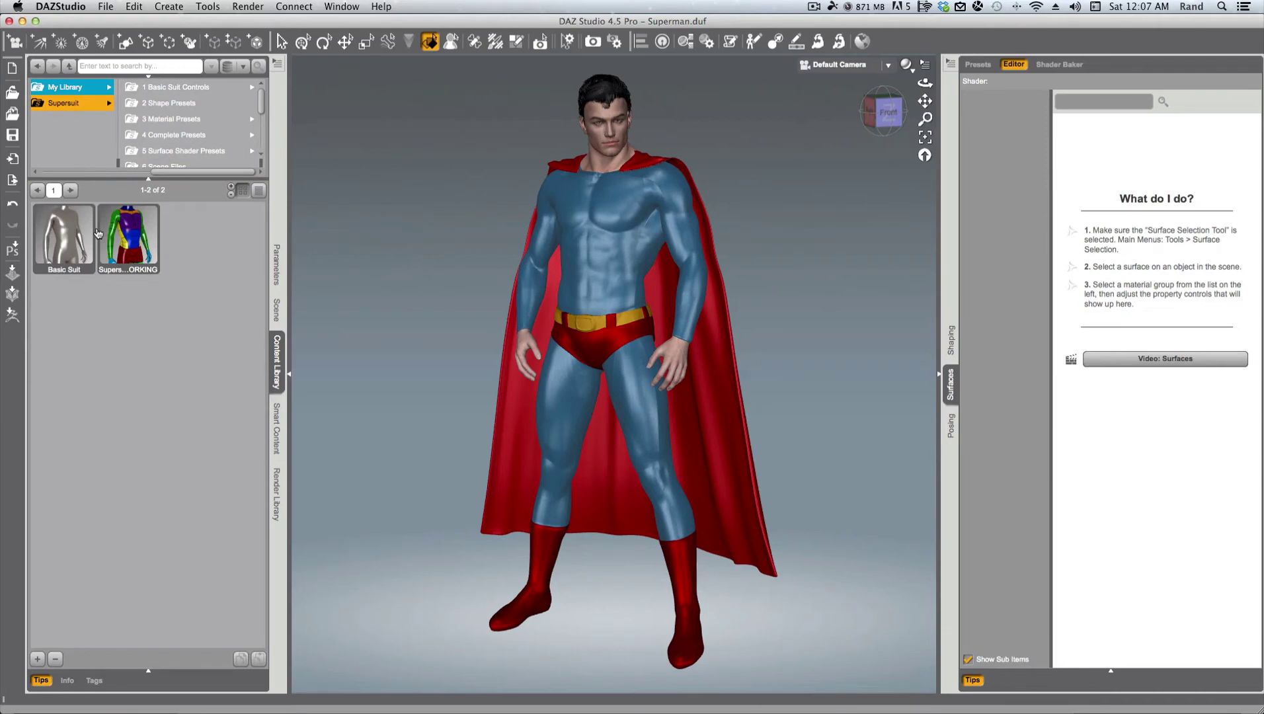
pyautogui.doubleClick(66, 246)
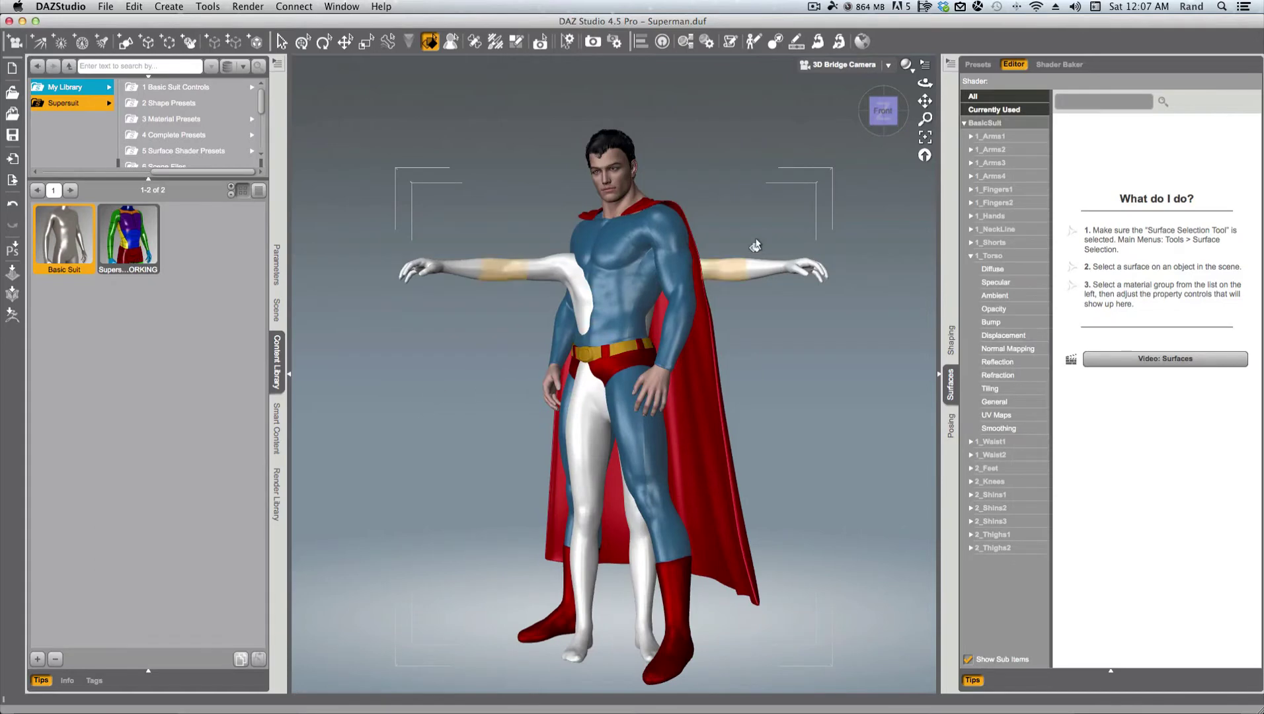
pyautogui.click(864, 67)
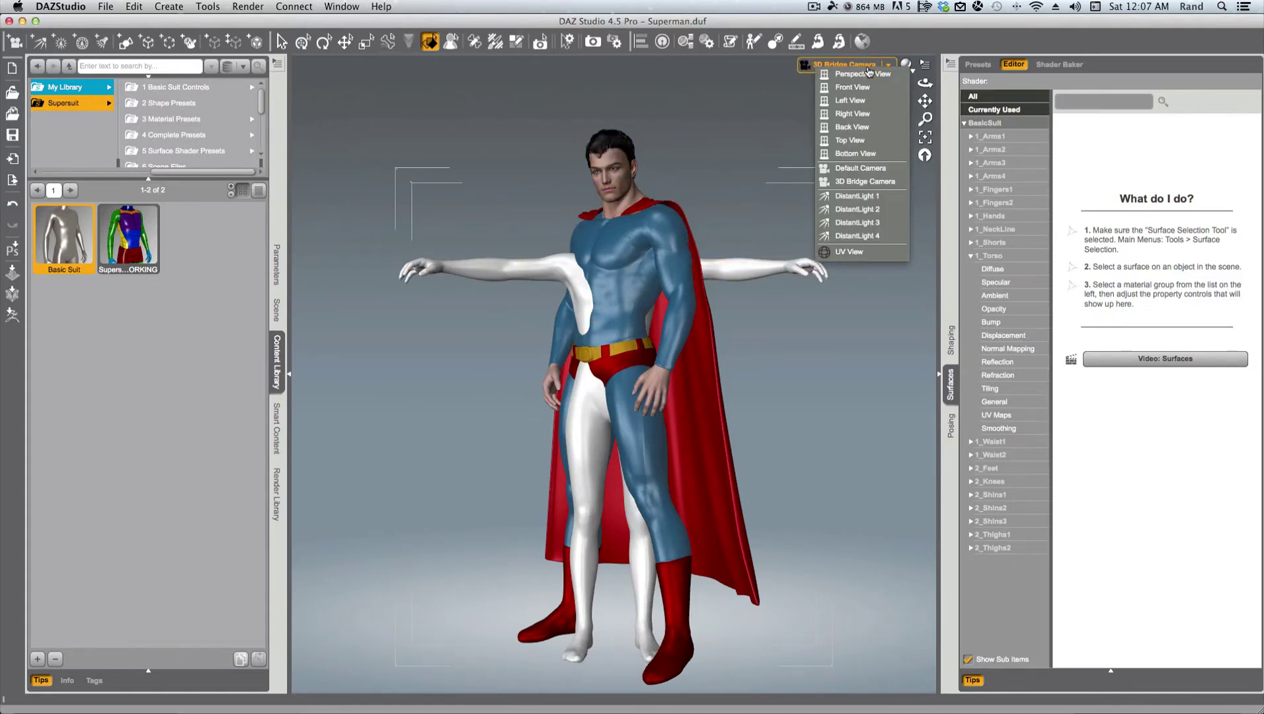
pyautogui.click(867, 169)
# - Select the newly loaded BasicSuit and fit it to the SuperSuit
pyautogui.click(747, 234)
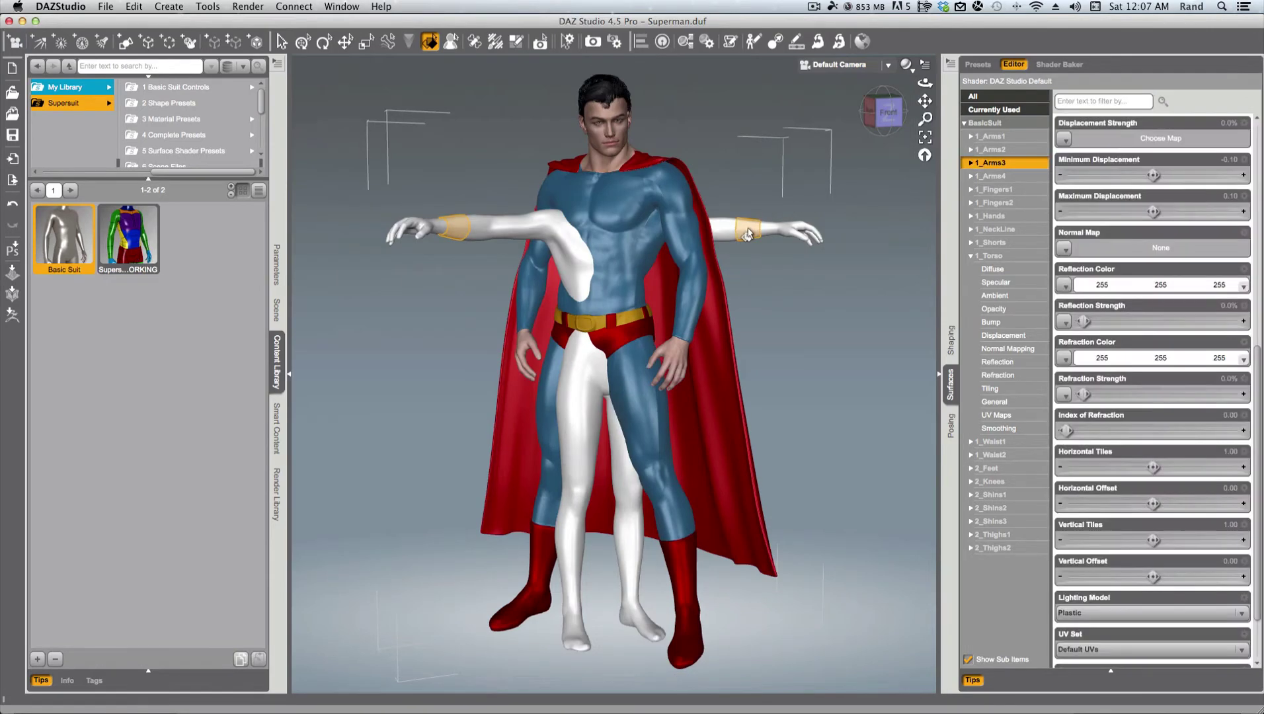
pyautogui.click(278, 268)
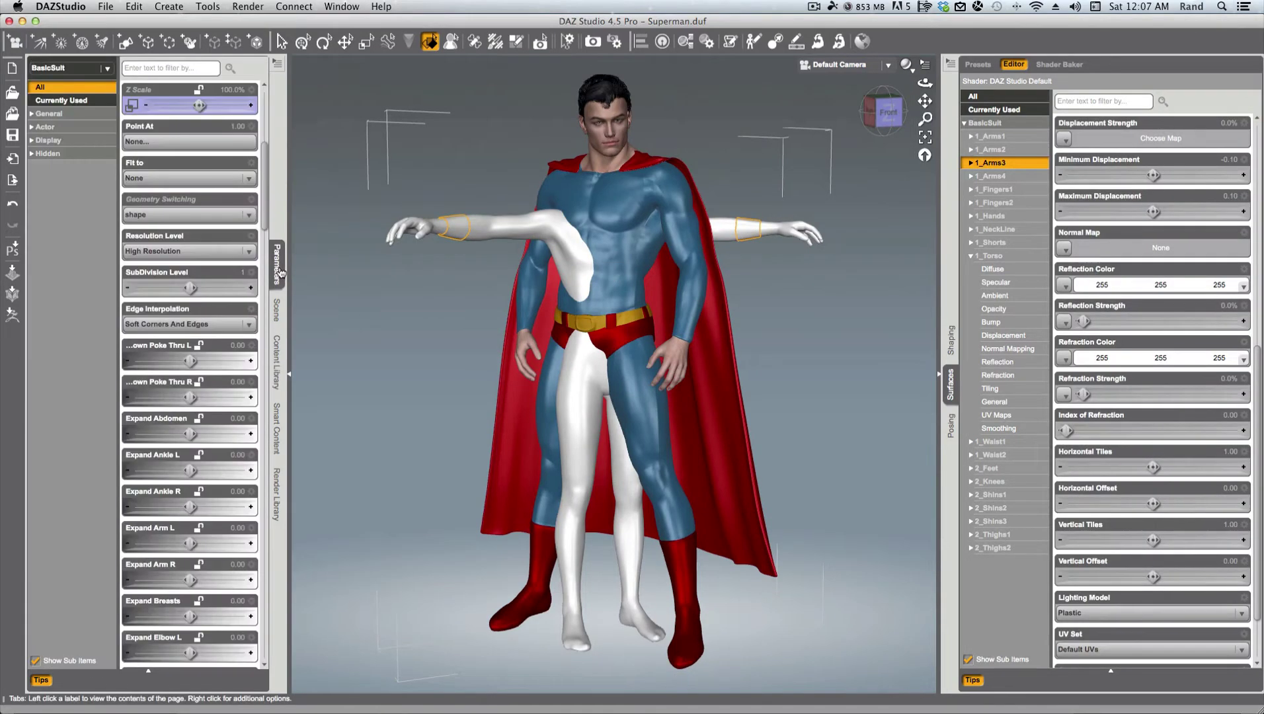
pyautogui.click(170, 181)
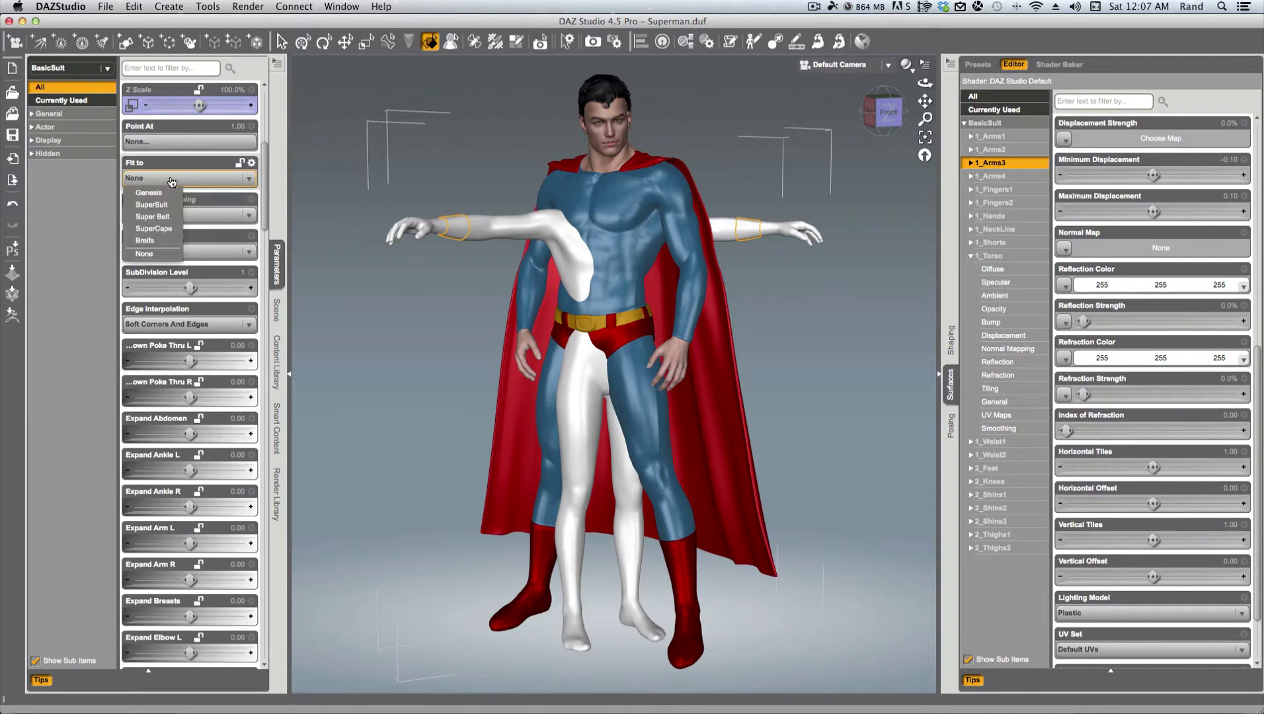
pyautogui.click(159, 207)
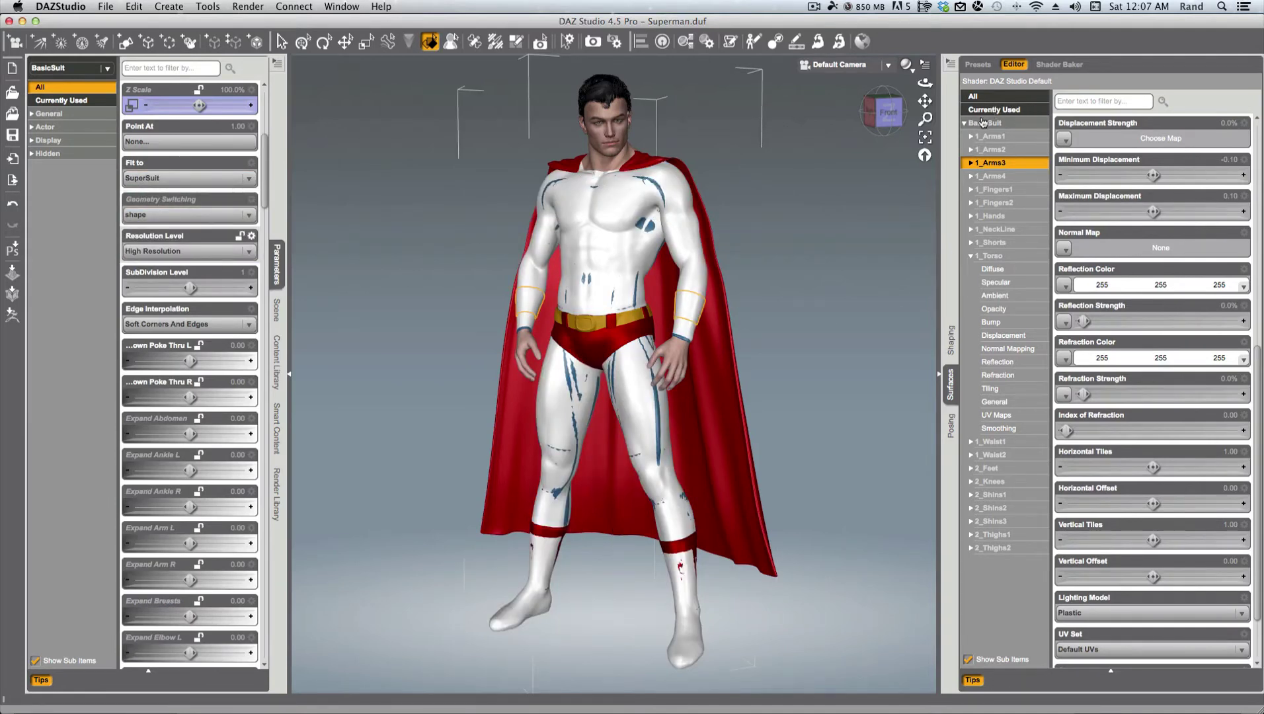
# - Orbit the figure slightly and select the BasicSuit's torso surface for editing
pyautogui.click(888, 112)
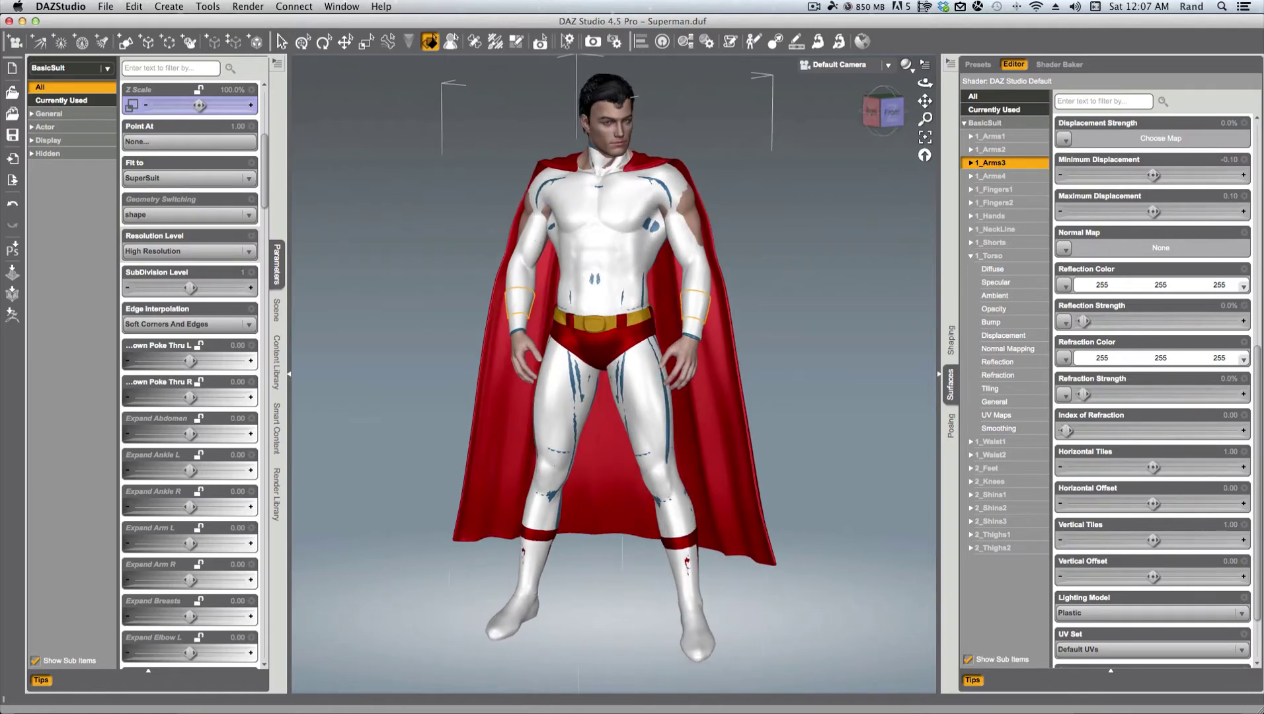
pyautogui.moveTo(907, 118); pyautogui.dragTo(890, 118)
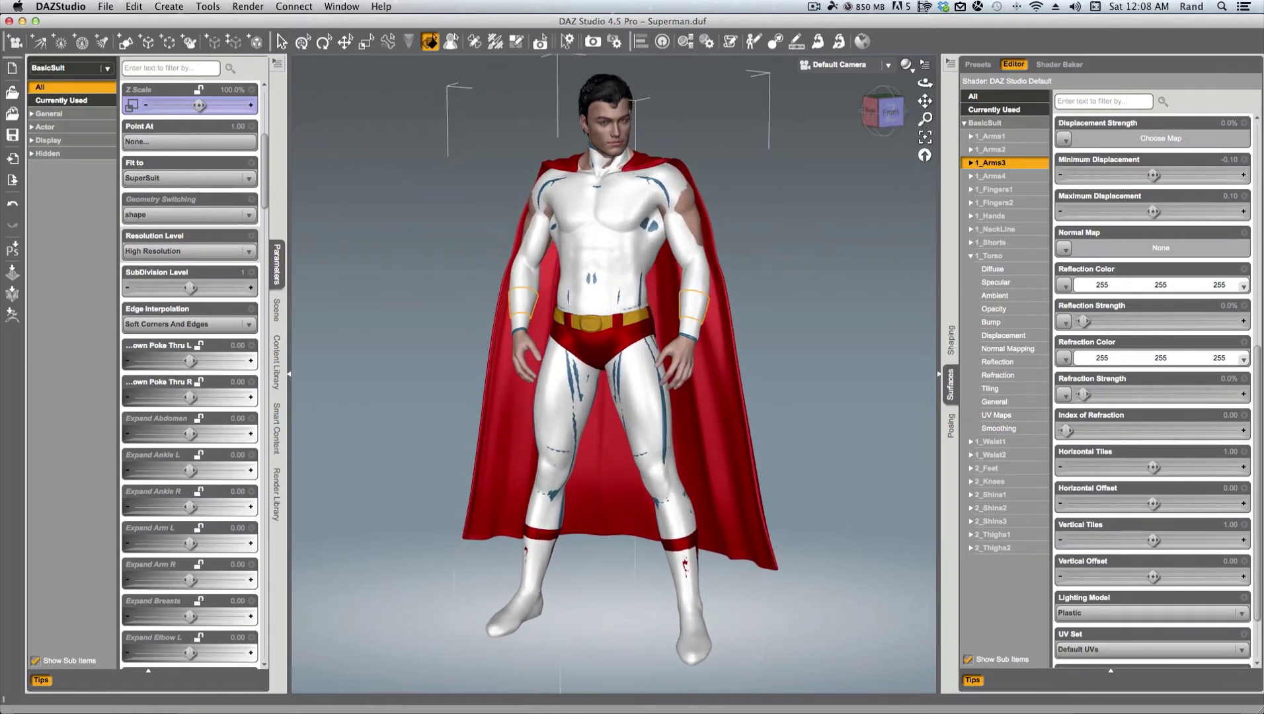
pyautogui.click(893, 117)
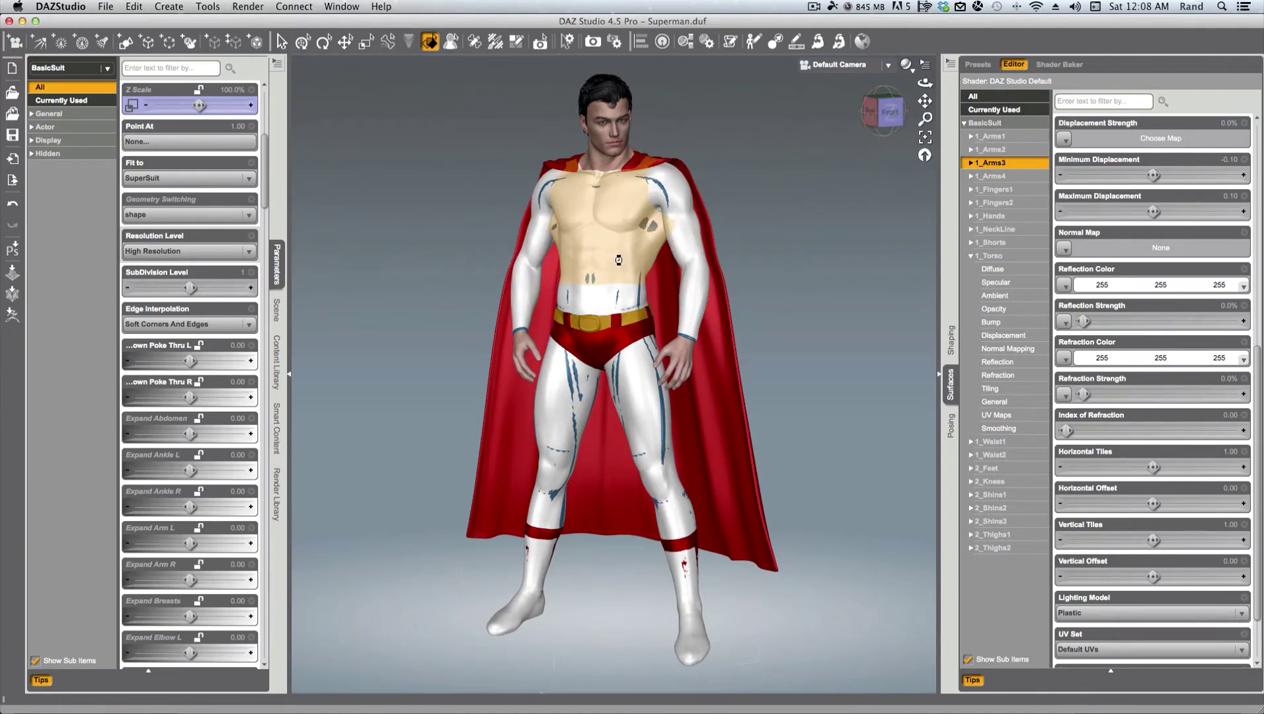
pyautogui.click(605, 235)
pyautogui.click(949, 386)
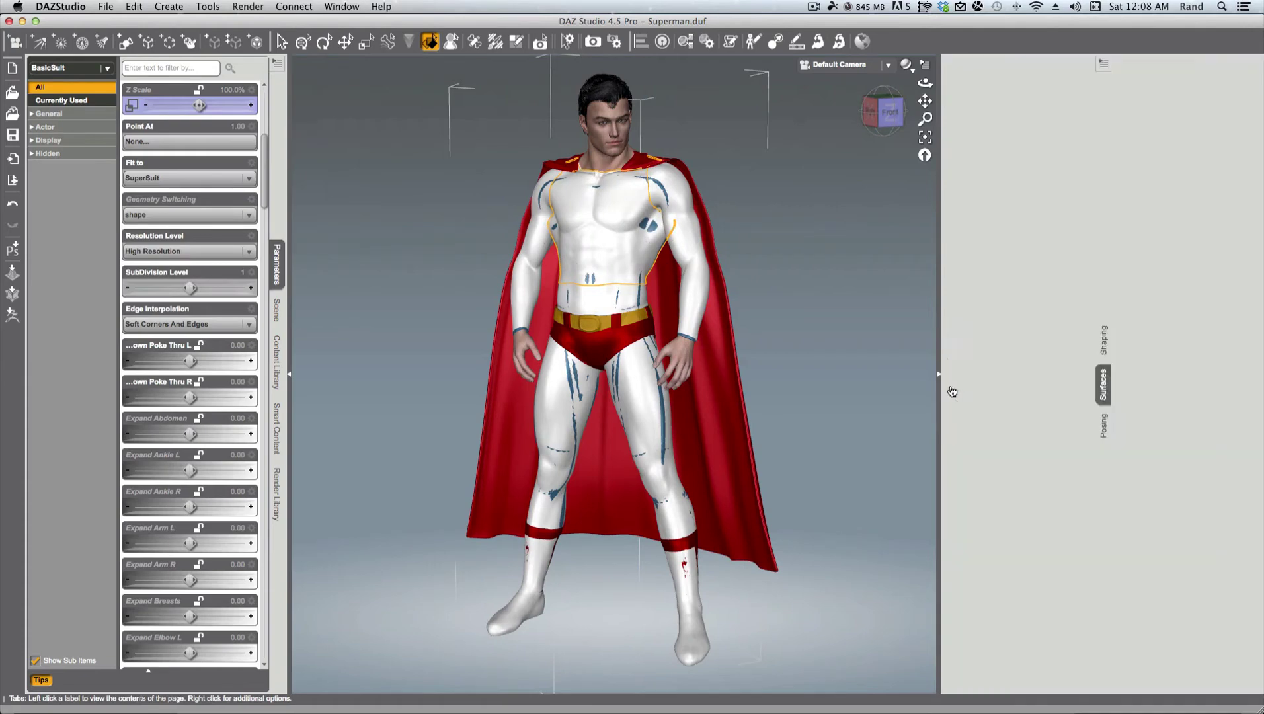
pyautogui.click(1256, 385)
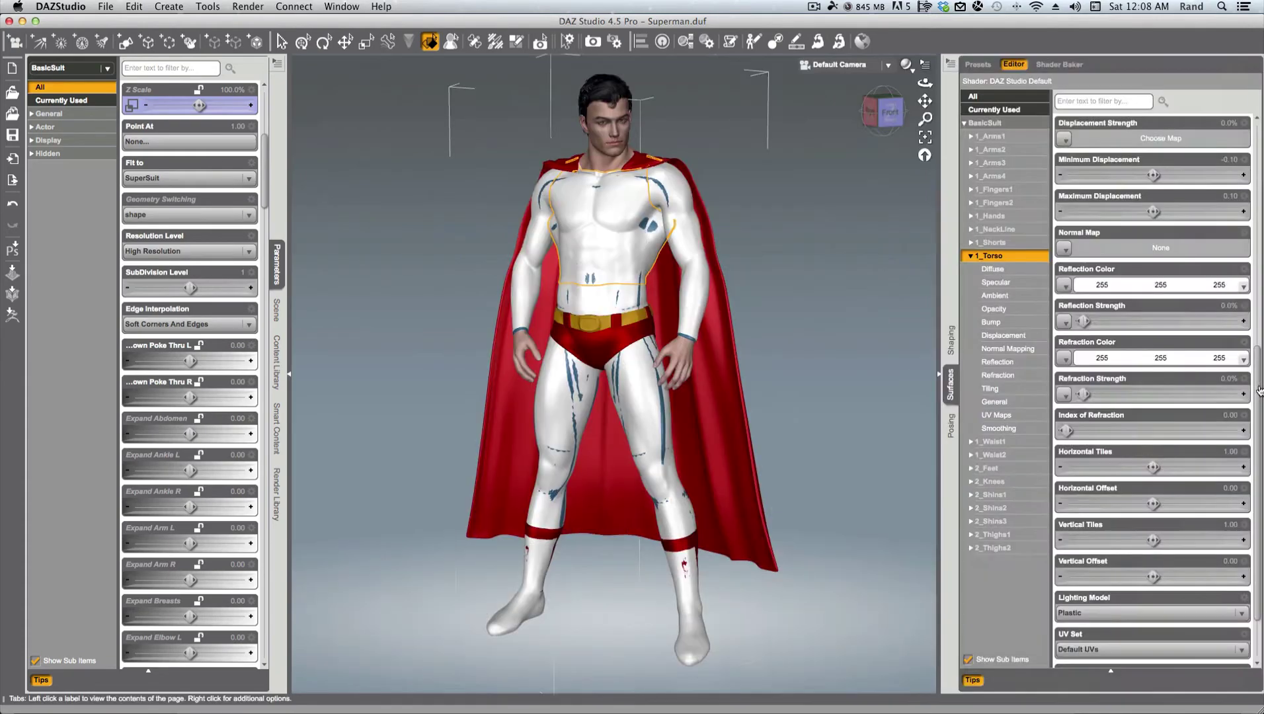
# - Select every BasicSuit surface from 1_Arms1 to 2_Thighs2 except 1_Torso
pyautogui.click(1002, 124)
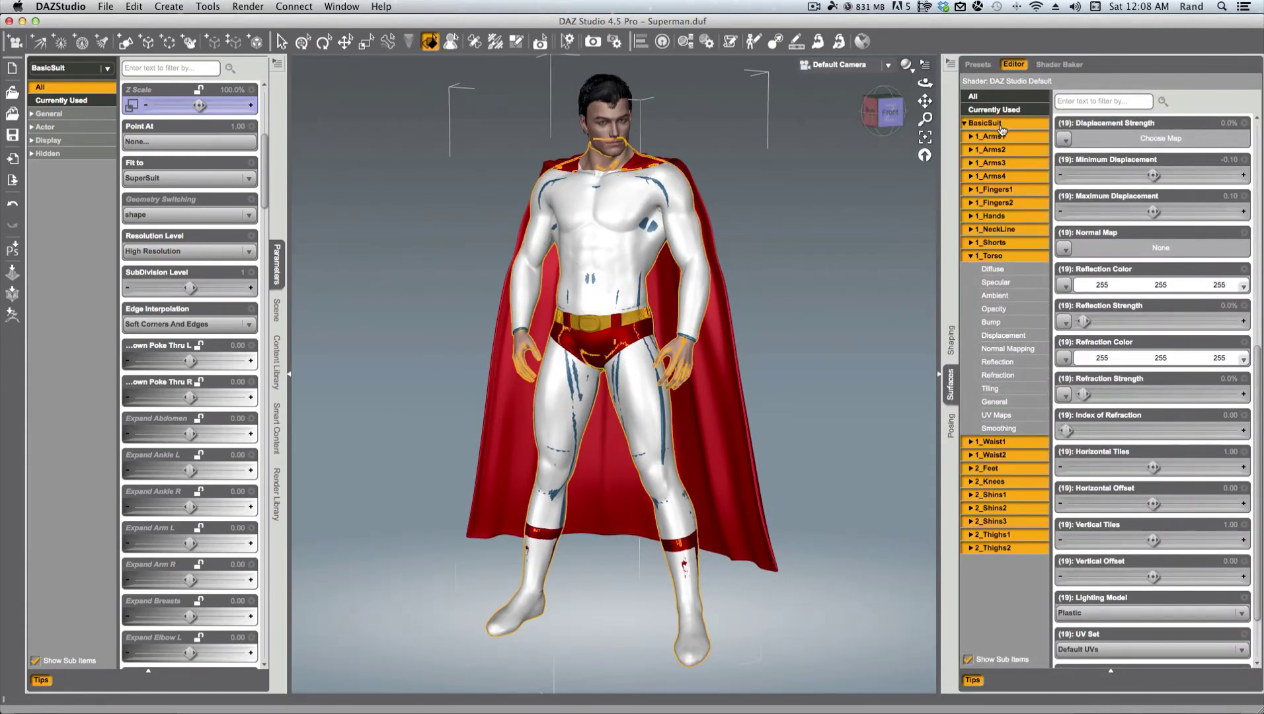
pyautogui.click(970, 257)
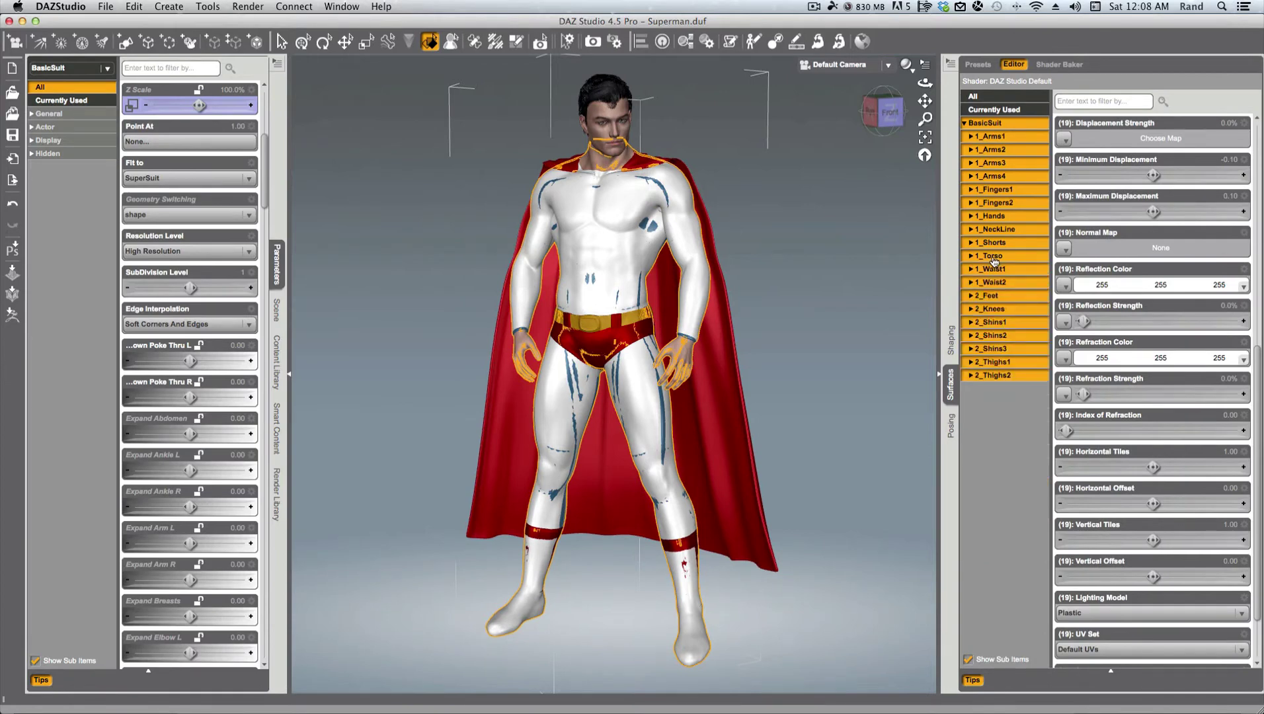
pyautogui.click(1000, 137)
pyautogui.keyDown('shift'); pyautogui.click(1006, 377); pyautogui.keyUp('shift')
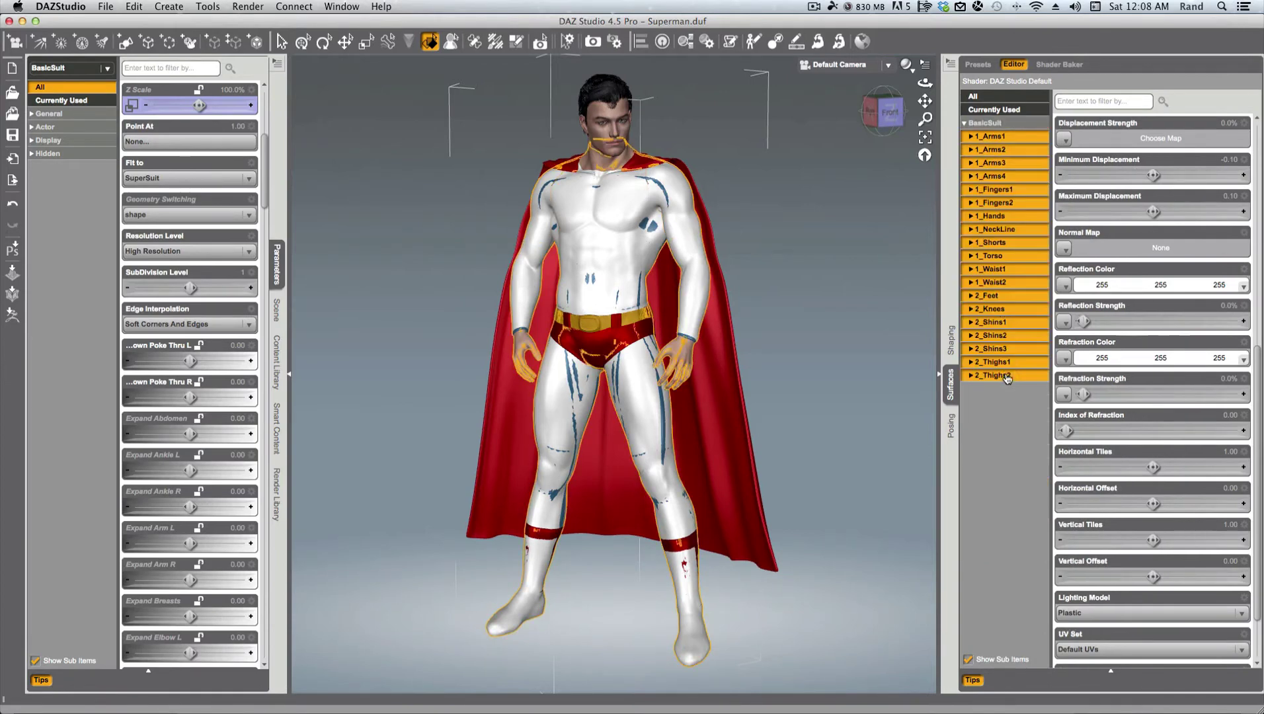
pyautogui.keyDown('super'); pyautogui.click(996, 257); pyautogui.keyUp('super')
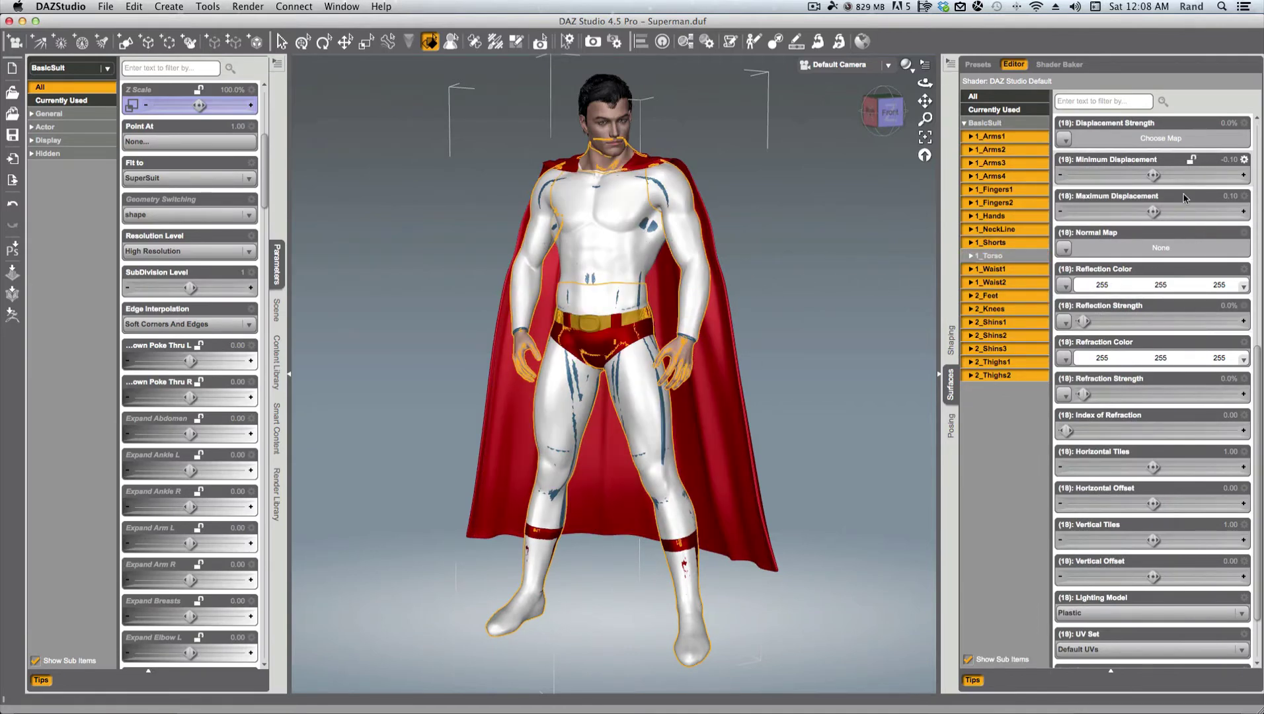
# - Reduce the Opacity Strength of the selected BasicSuit surfaces to the minimum to hide them, and clear the selection
pyautogui.scroll(-2, 1175, 243)
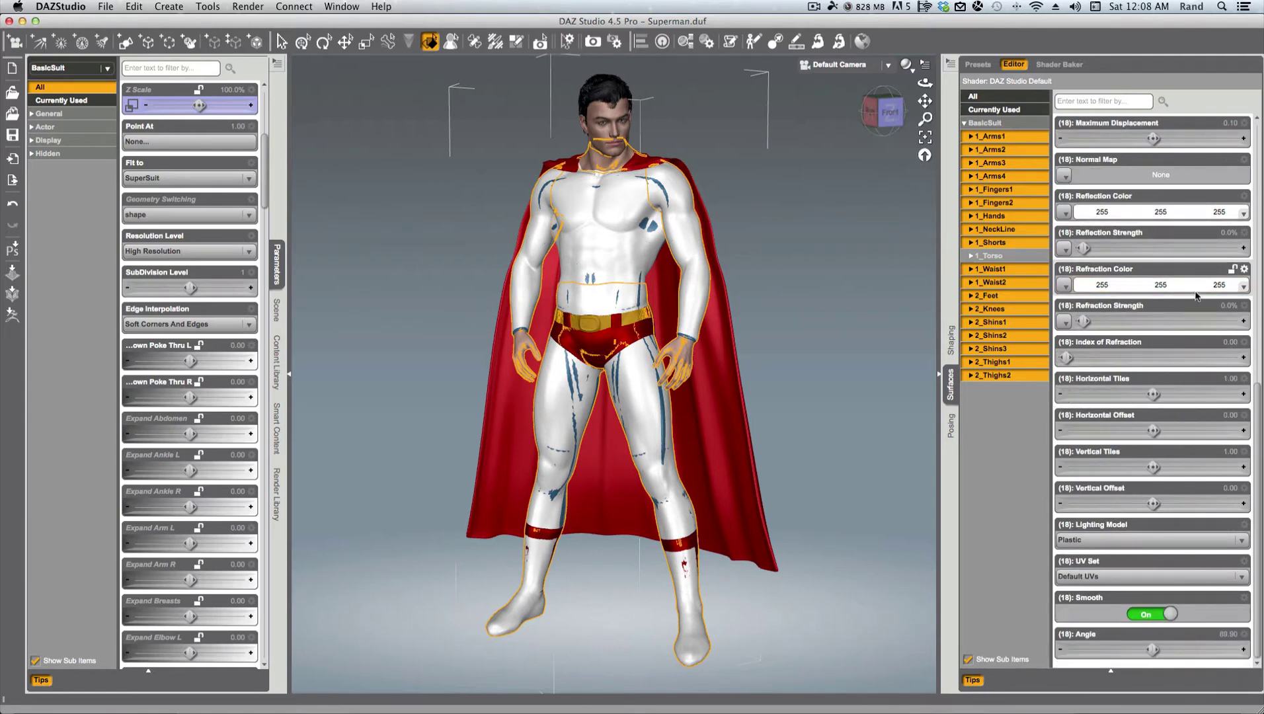
pyautogui.scroll(10, 1150, 297)
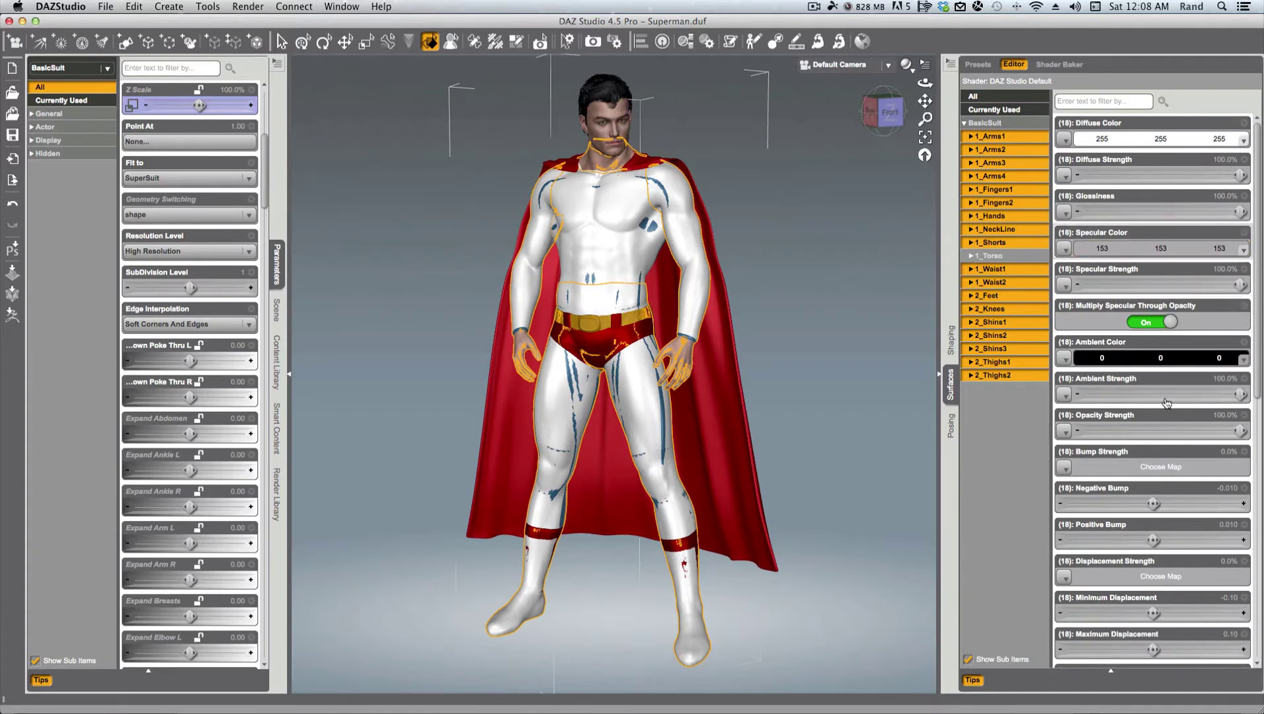
pyautogui.moveTo(1238, 429); pyautogui.dragTo(954, 425)
pyautogui.click(856, 281)
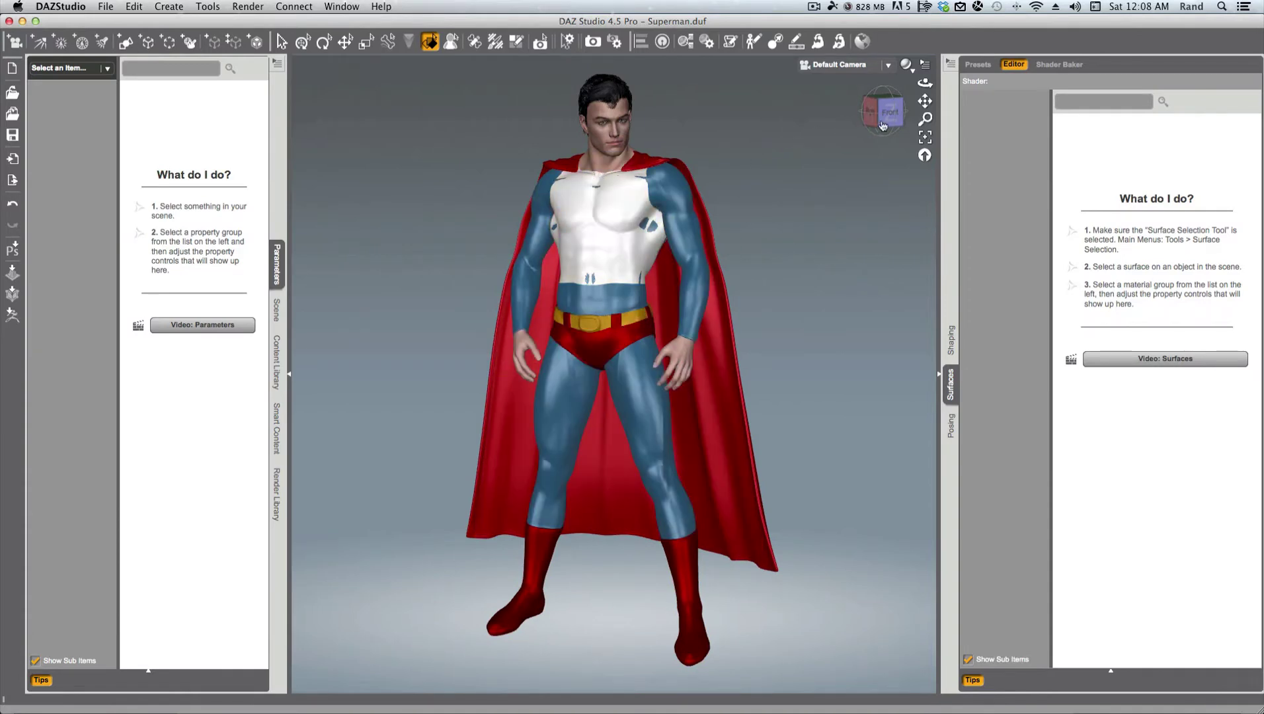
# - Check the remaining torso piece from several angles and select the BasicSuit's 1_Torso surface
pyautogui.moveTo(885, 119); pyautogui.dragTo(915, 121)
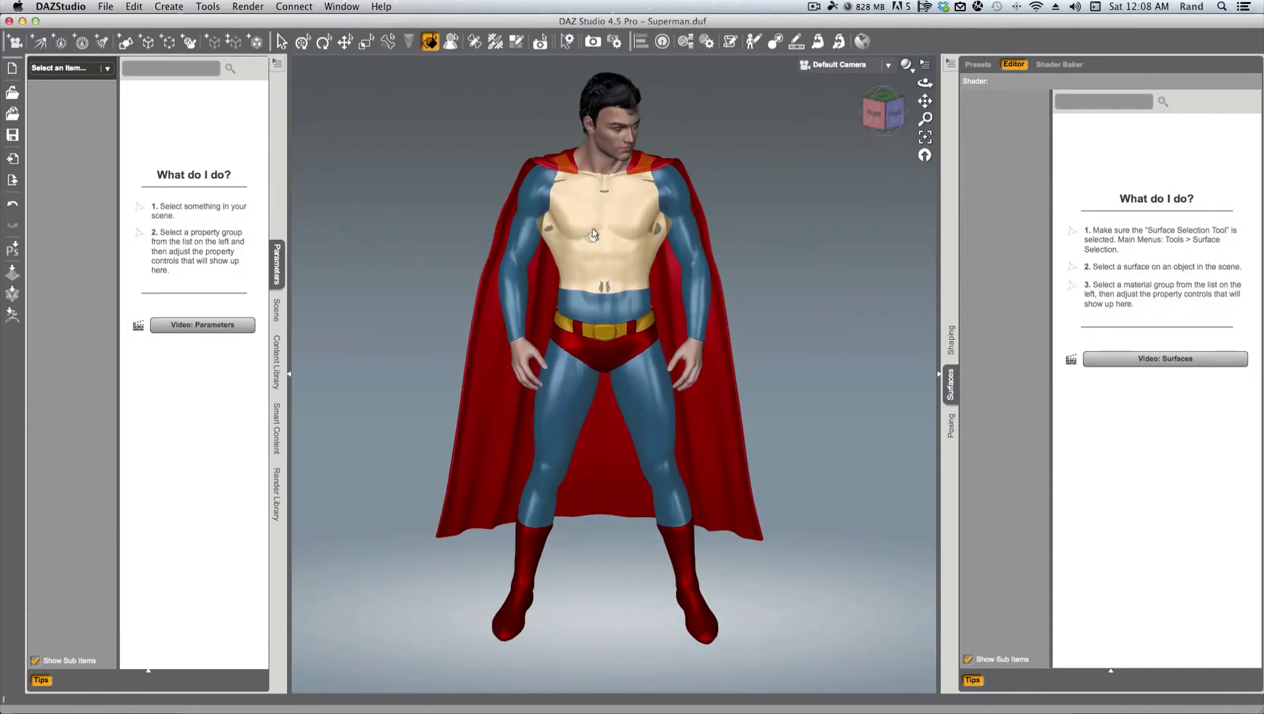
pyautogui.click(892, 121)
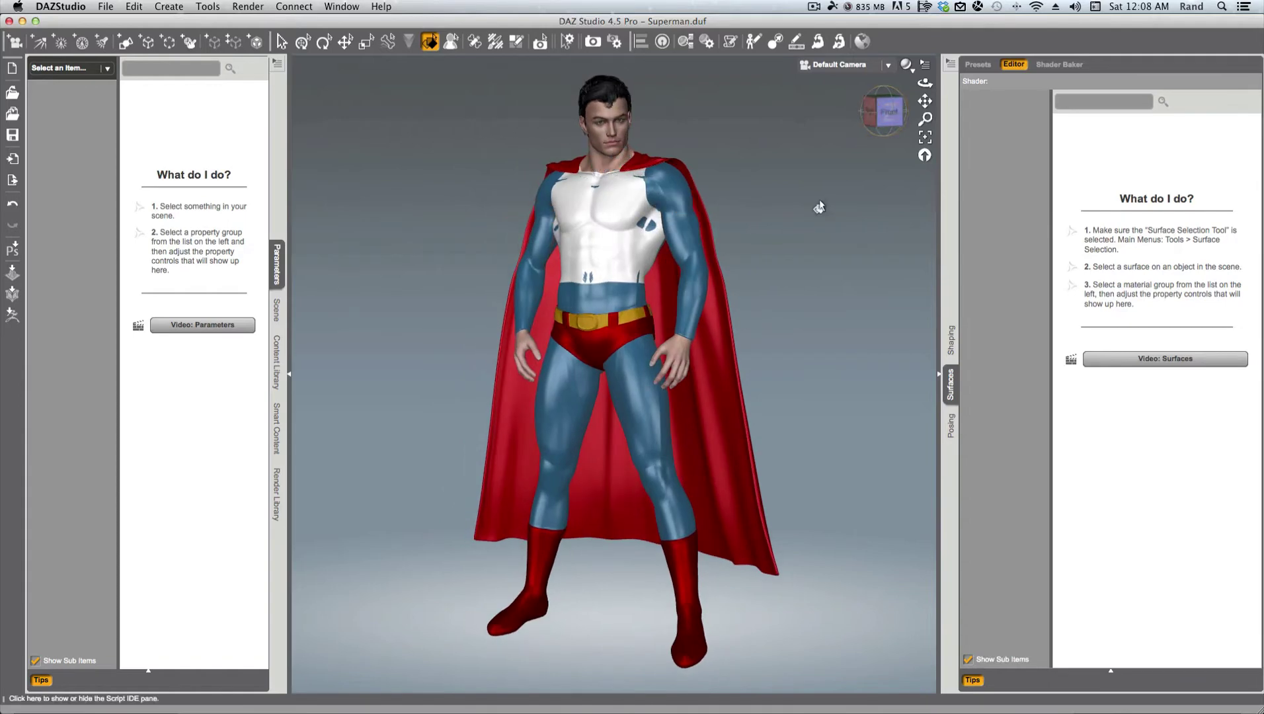
pyautogui.click(889, 113)
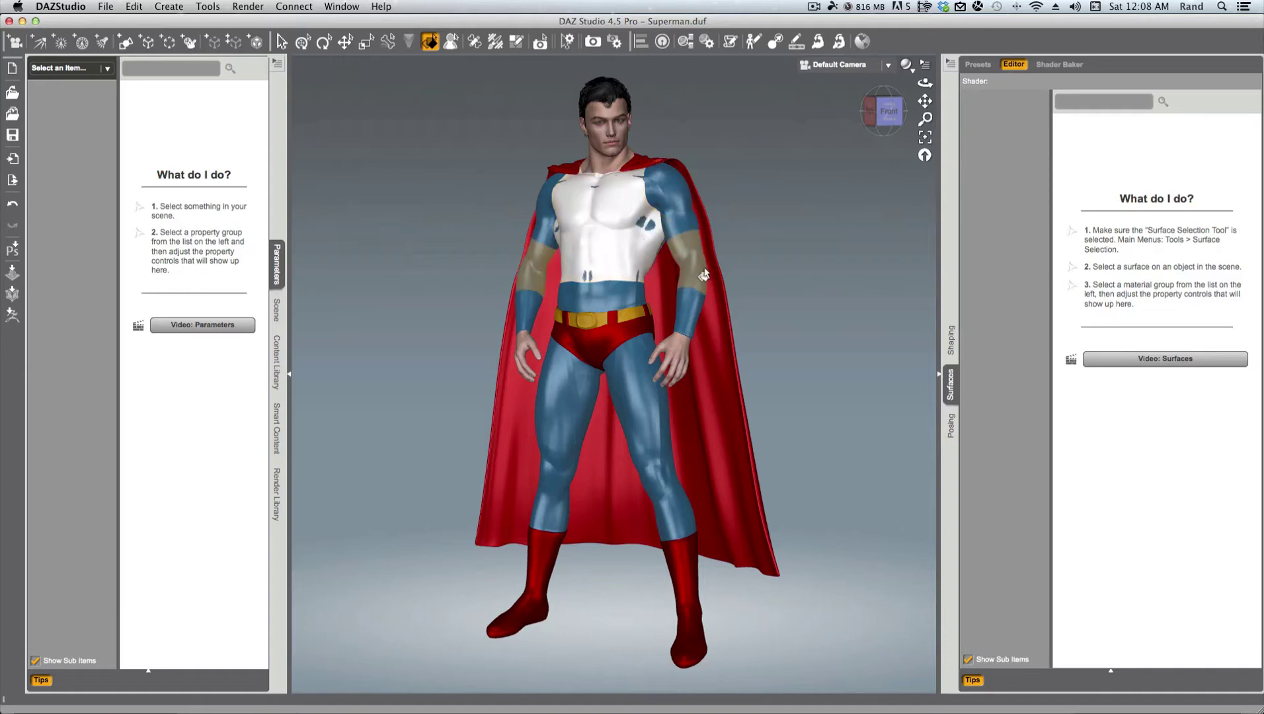
pyautogui.click(610, 242)
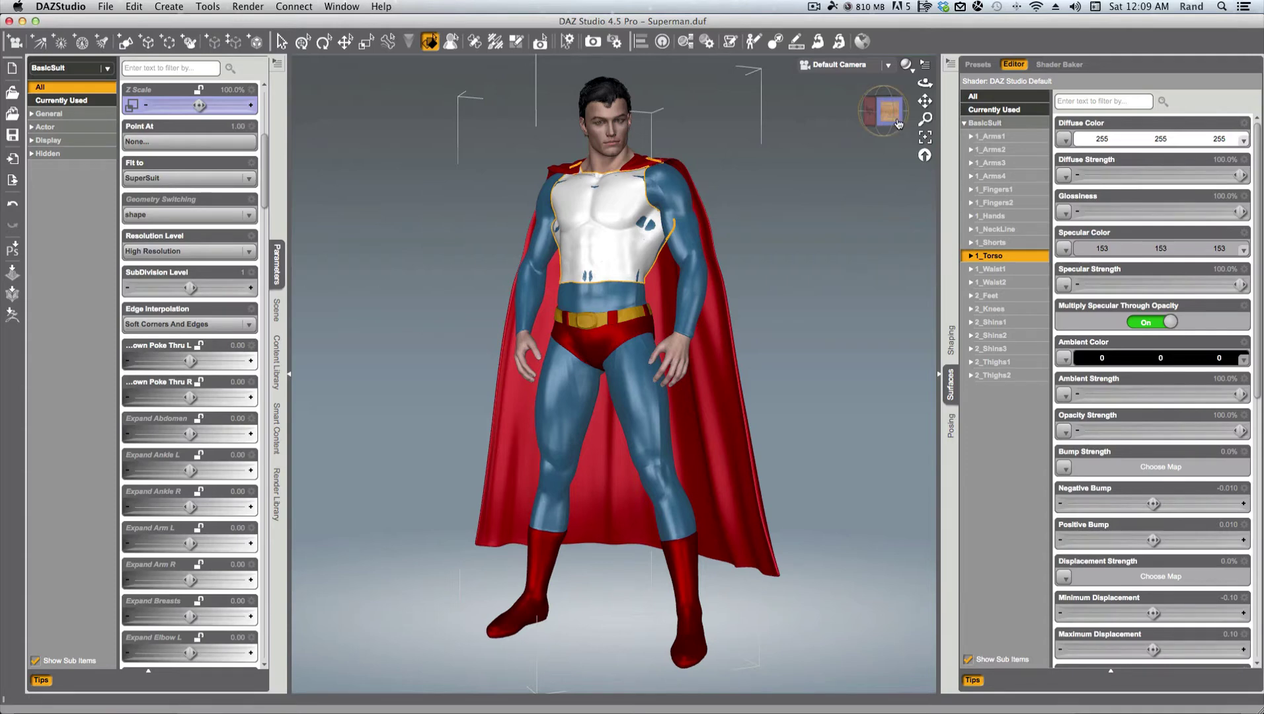
pyautogui.moveTo(896, 123); pyautogui.dragTo(892, 120)
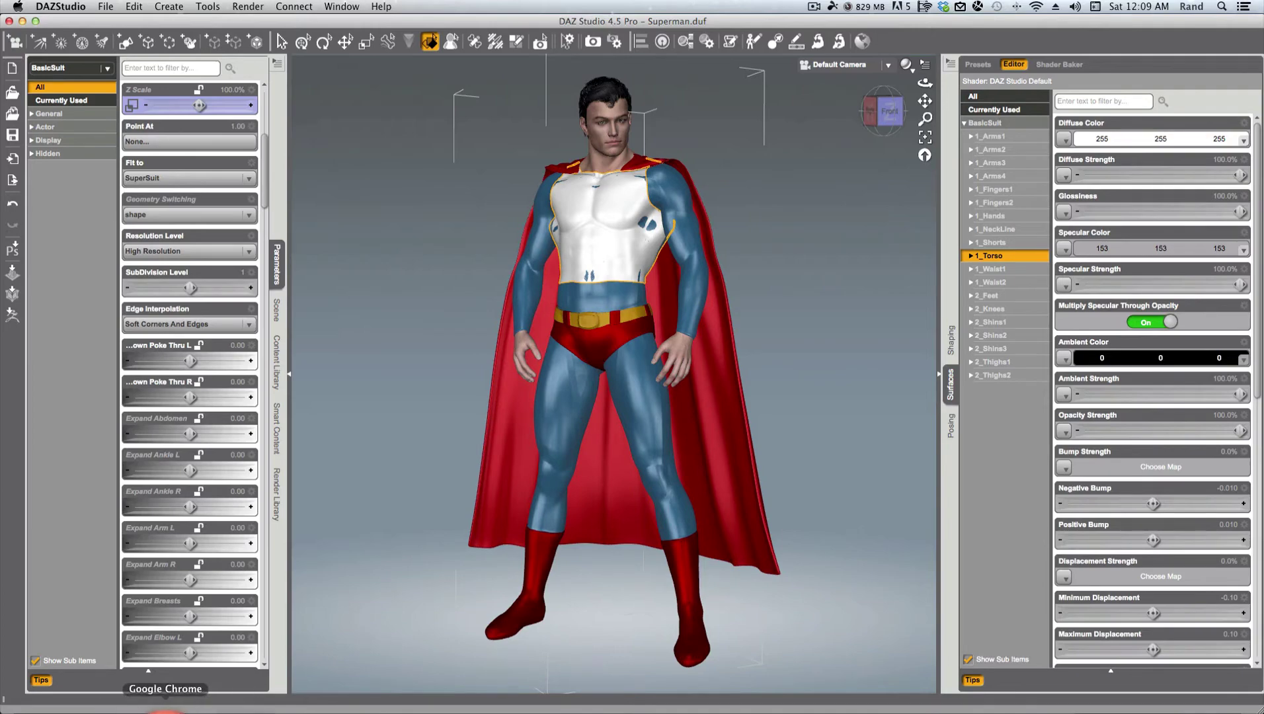
# - Switch to Chrome, check the Large size filter on the superman emblem image results, and preview the flat red-and-white emblem
pyautogui.click(165, 712)
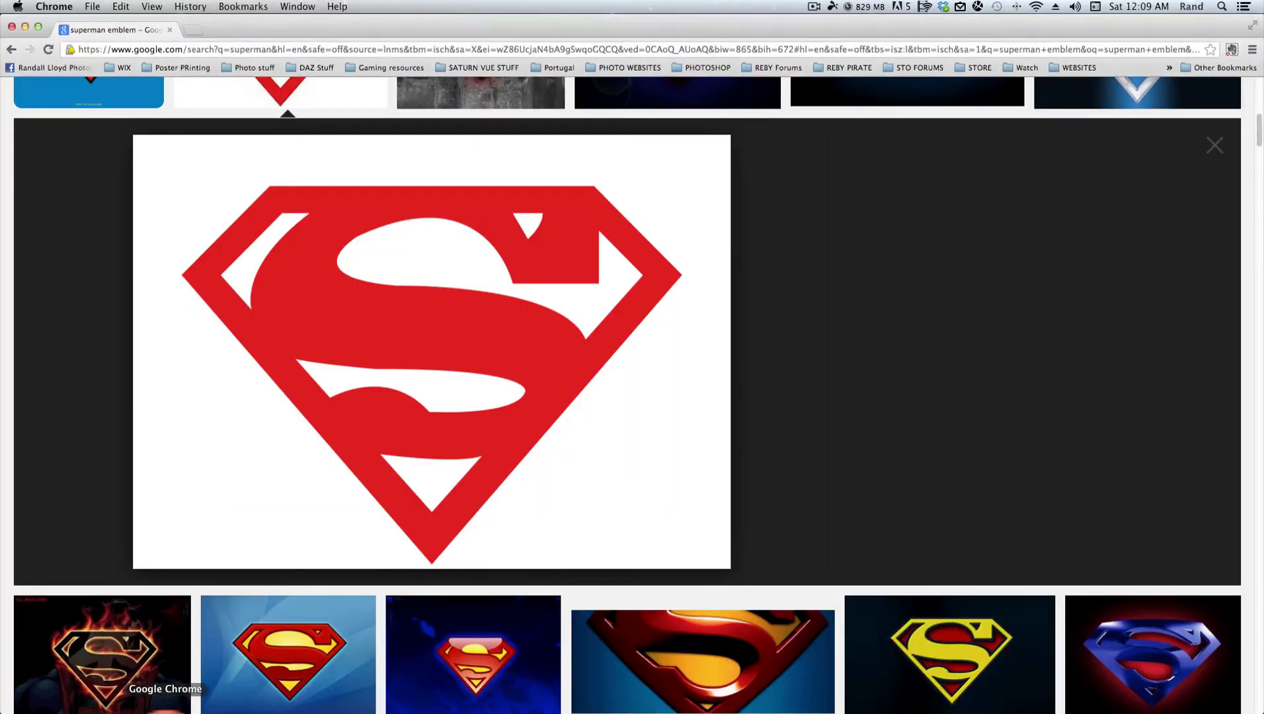
pyautogui.scroll(10, 553, 432)
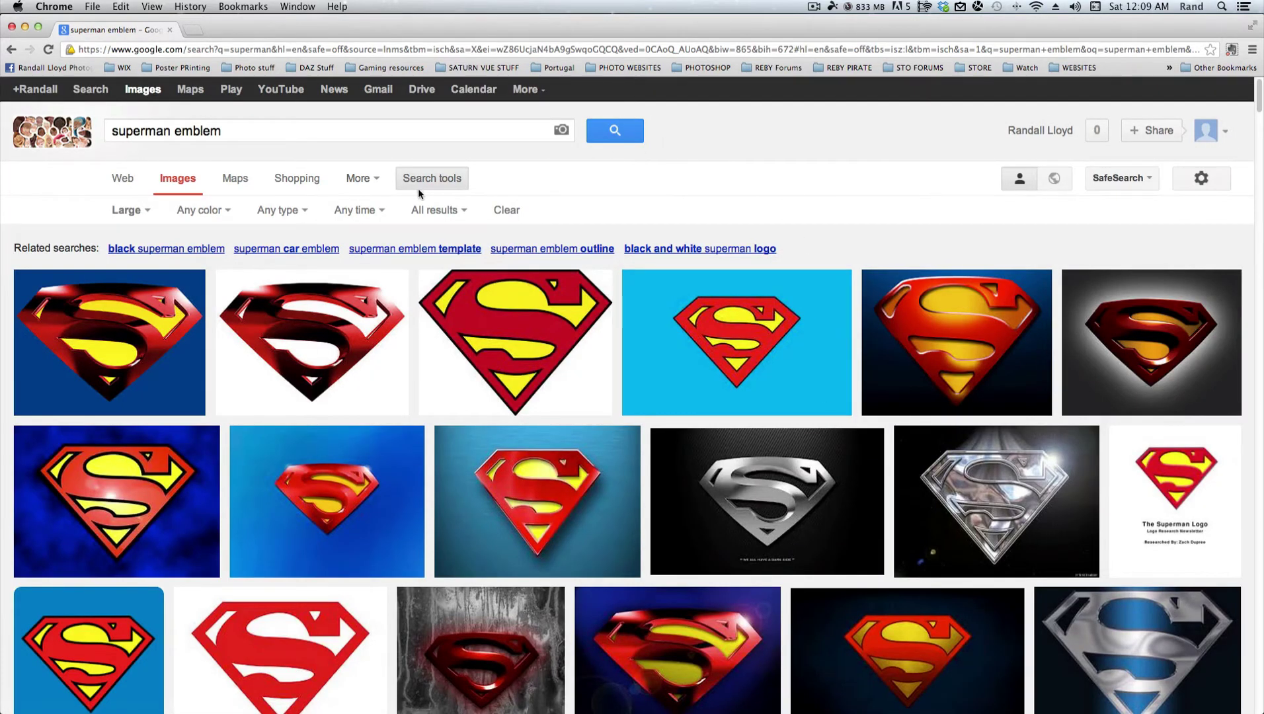
pyautogui.click(134, 212)
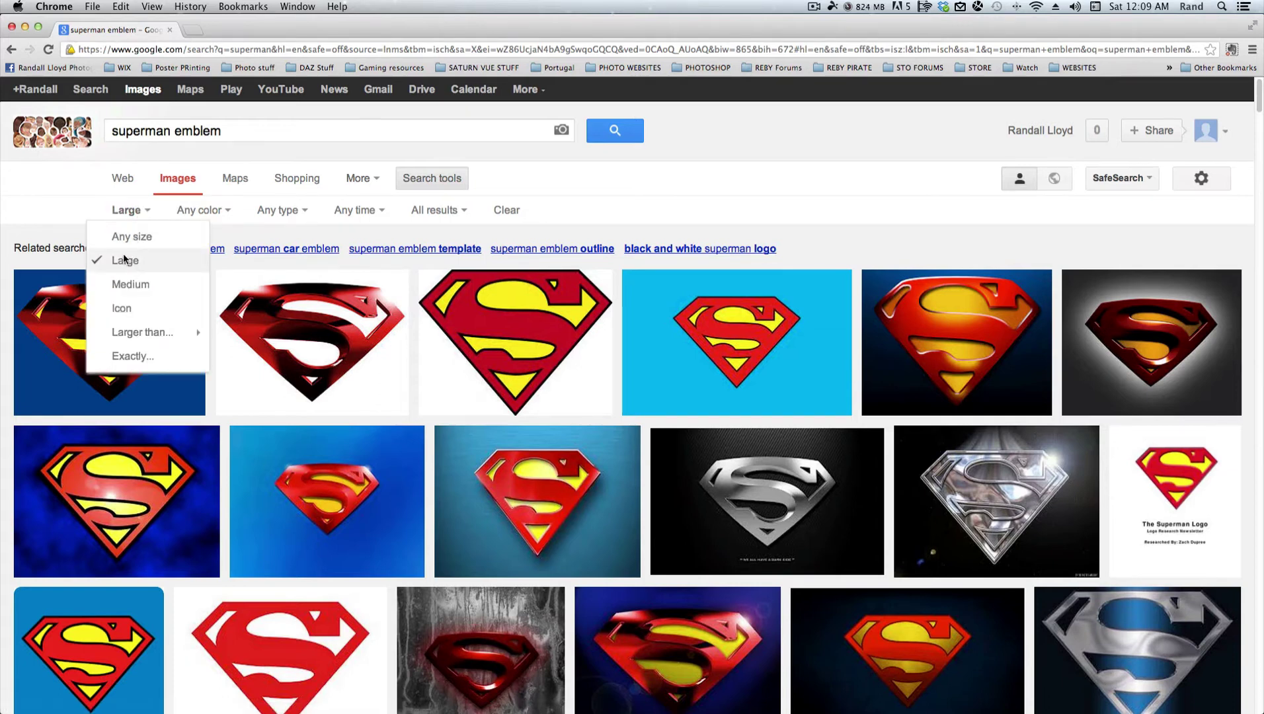
pyautogui.click(284, 634)
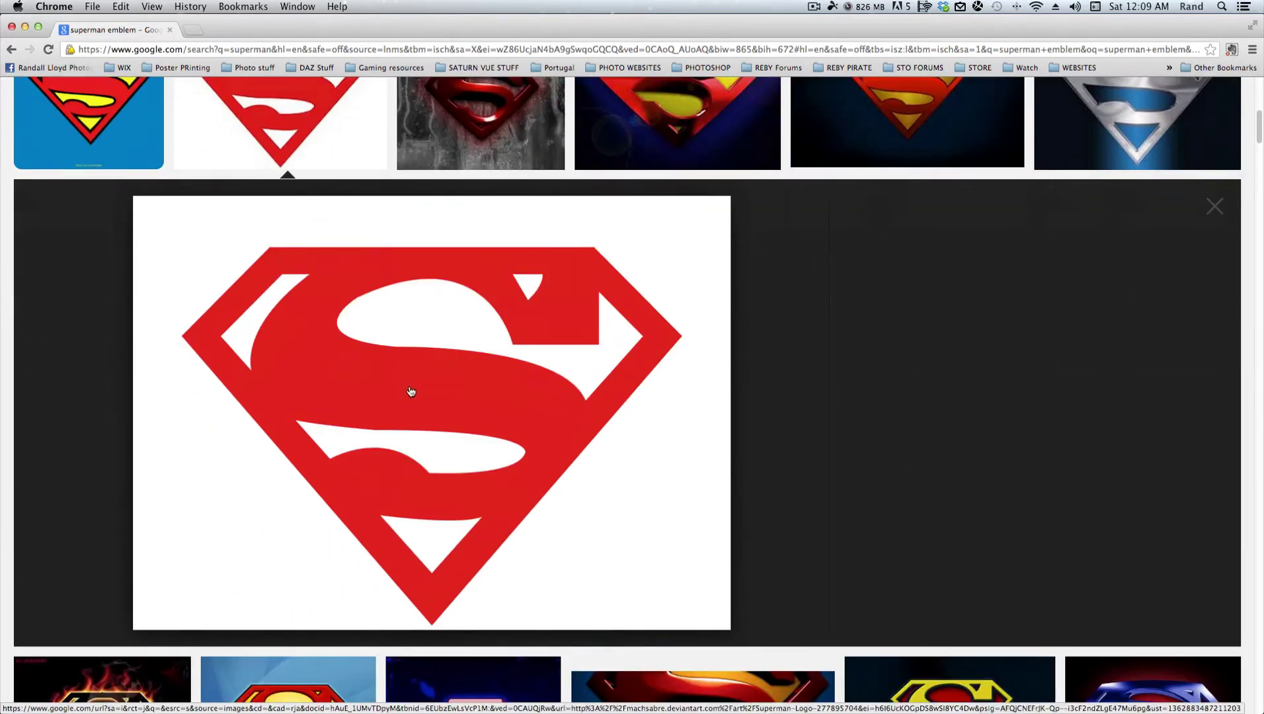
pyautogui.scroll(1, 492, 376)
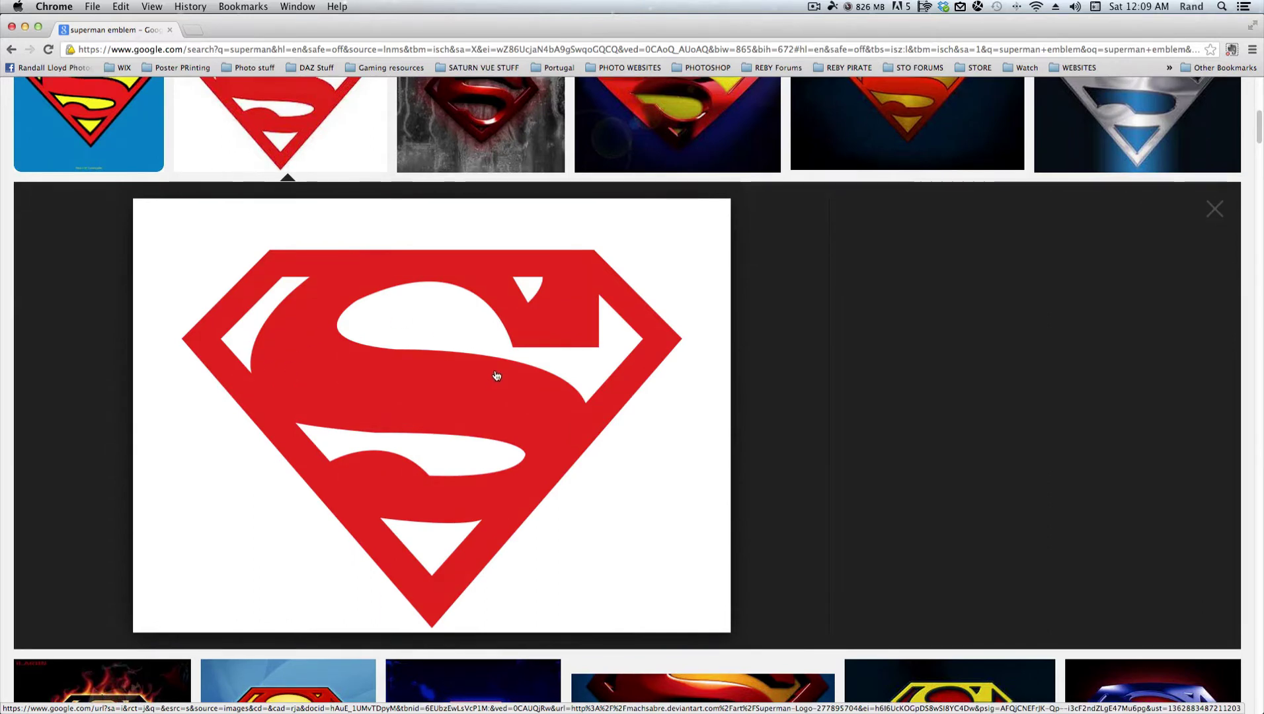
pyautogui.scroll(3, 496, 376)
pyautogui.scroll(-3, 496, 377)
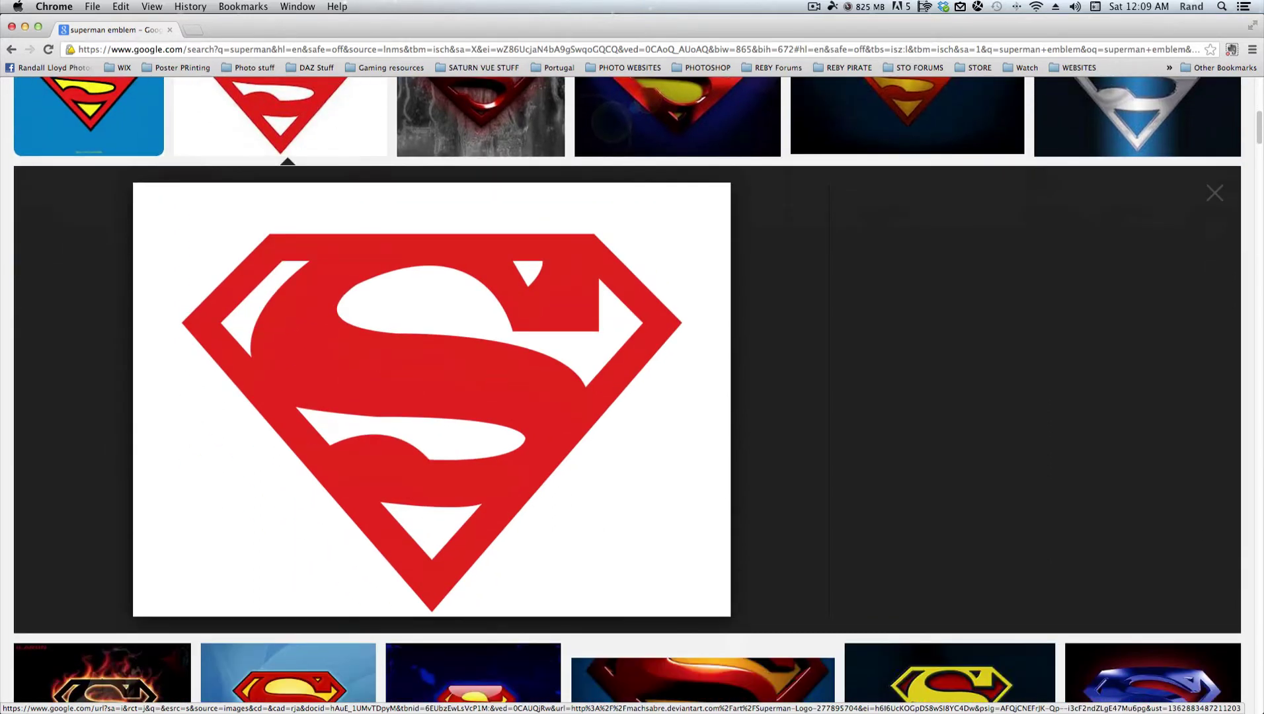
# - Switch to Photoshop, fit the Superman emblem texture to the screen, and look through its layers down to the torso Background
pyautogui.click(122, 704)
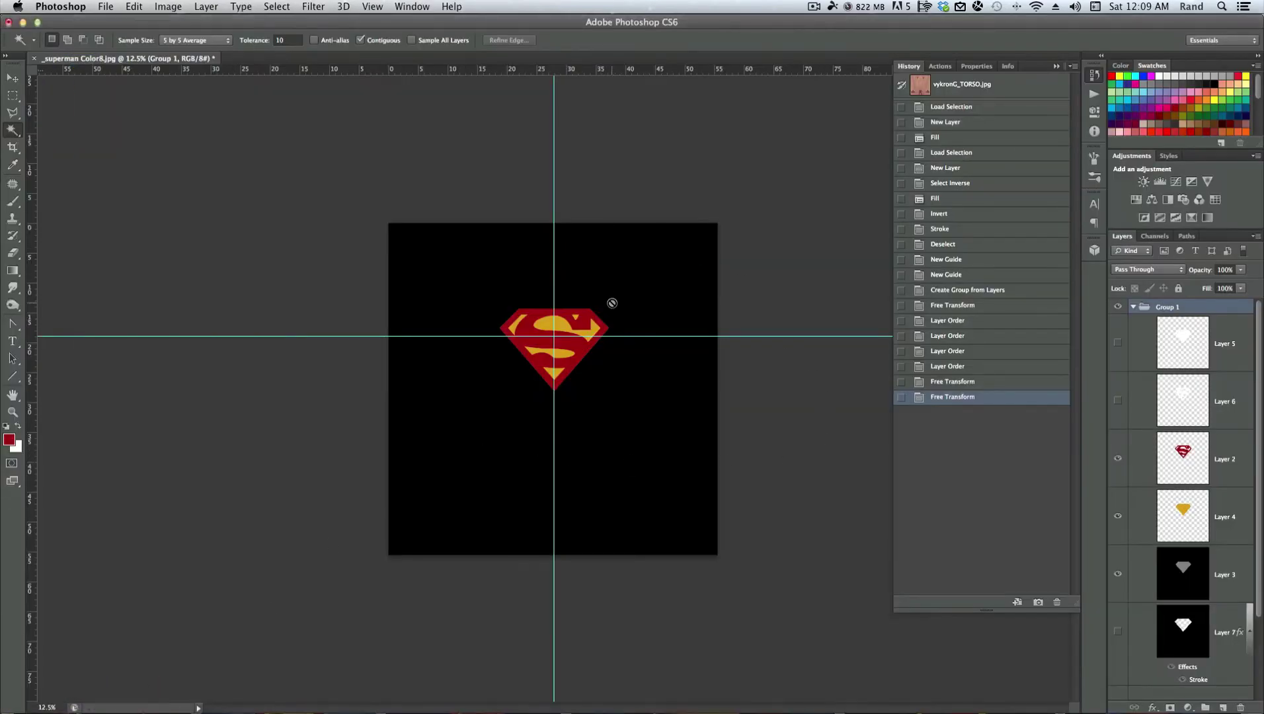
pyautogui.press('super+0')
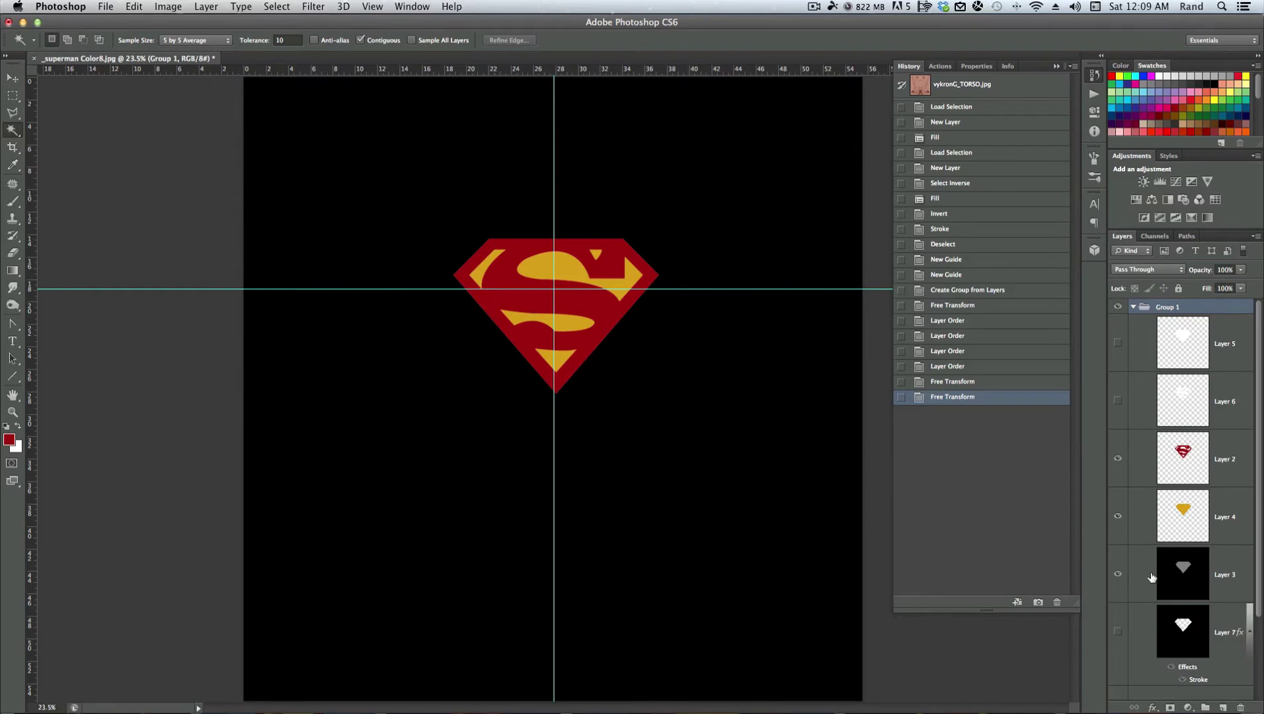
pyautogui.scroll(-5, 1150, 568)
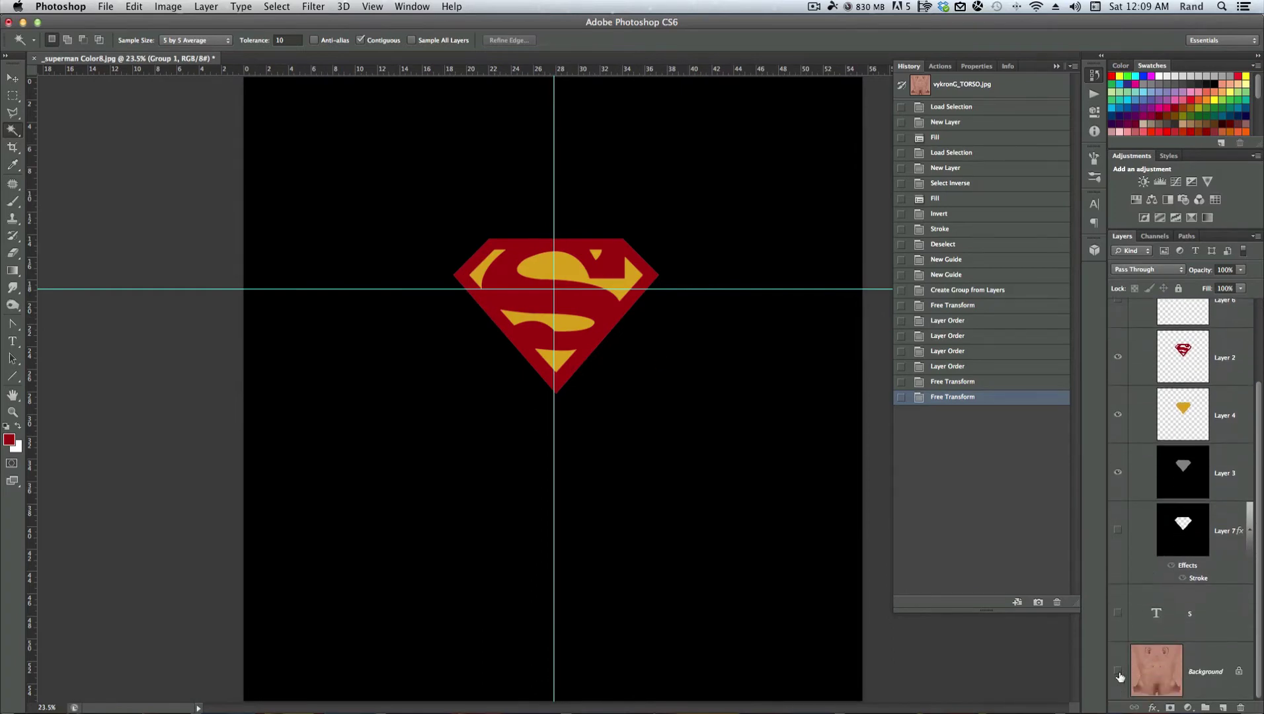
pyautogui.scroll(2, 1132, 552)
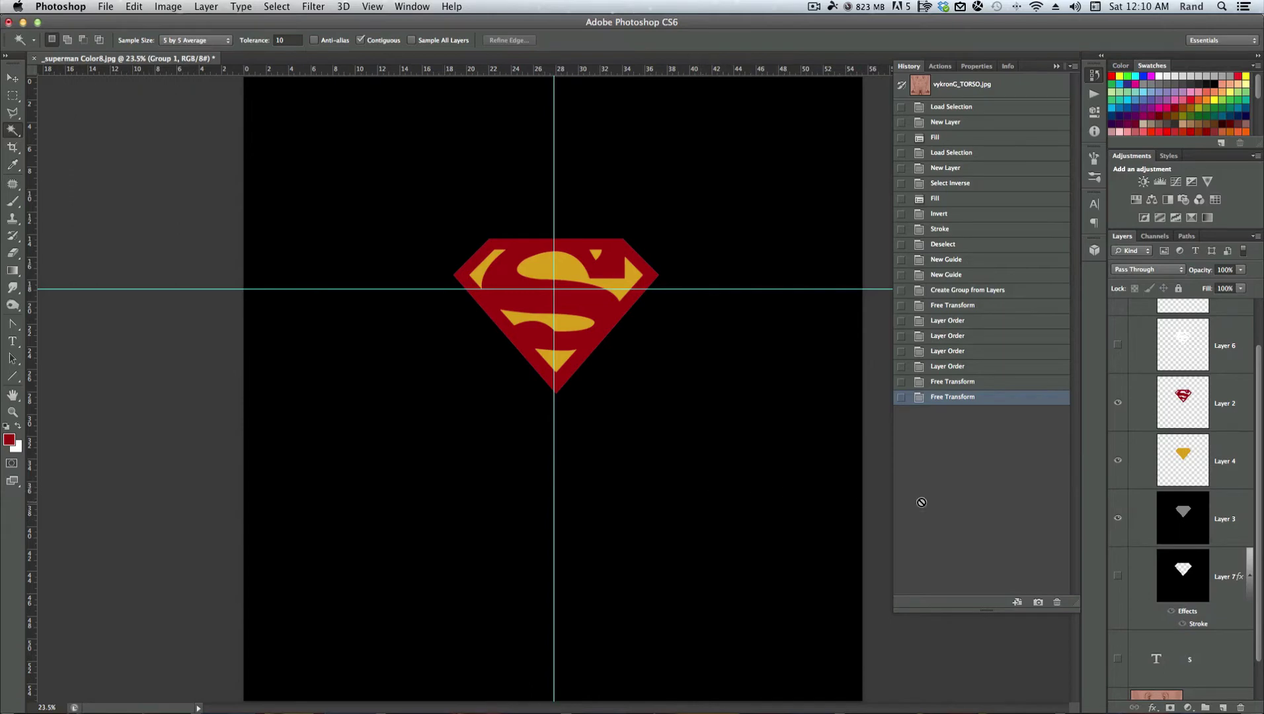
pyautogui.scroll(1, 1119, 489)
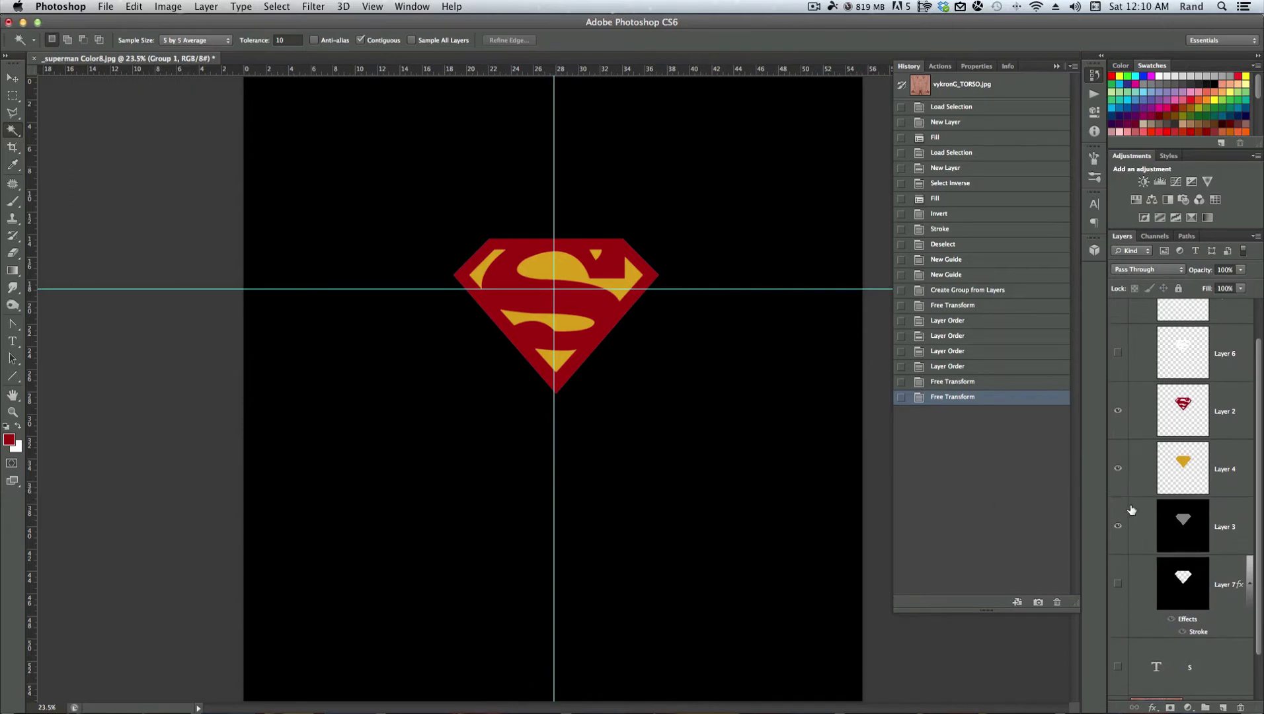
pyautogui.scroll(3, 1132, 509)
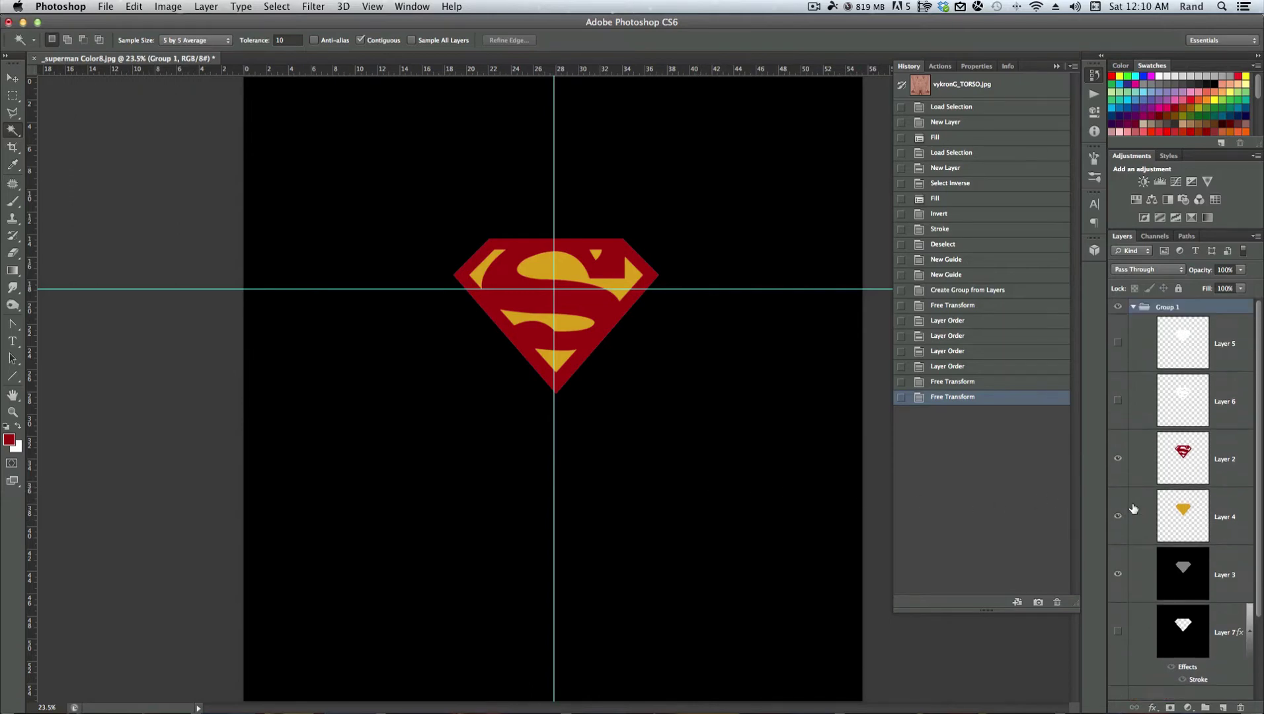
# - Inspect the emblem's color map by toggling the visibility of Layer 3, Layer 4 and Layer 2, leaving all three shown
pyautogui.click(1118, 573)
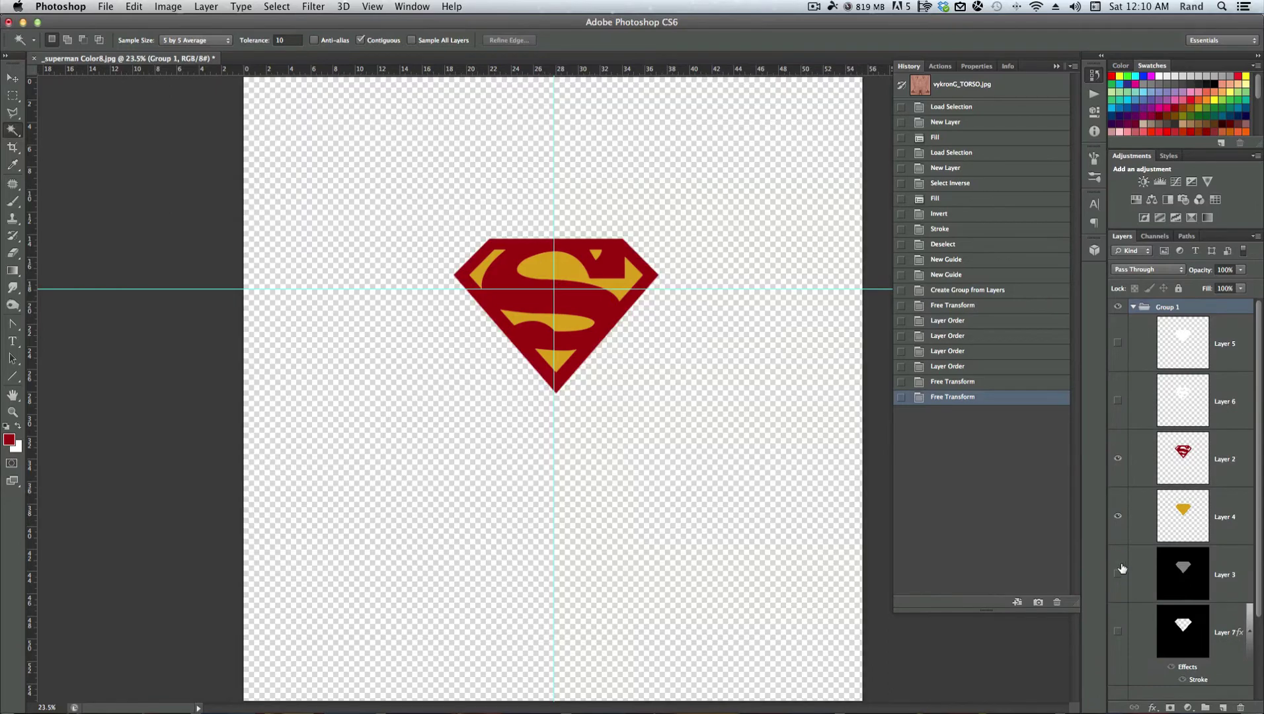
pyautogui.click(1118, 515)
pyautogui.click(1117, 458)
pyautogui.click(1117, 458)
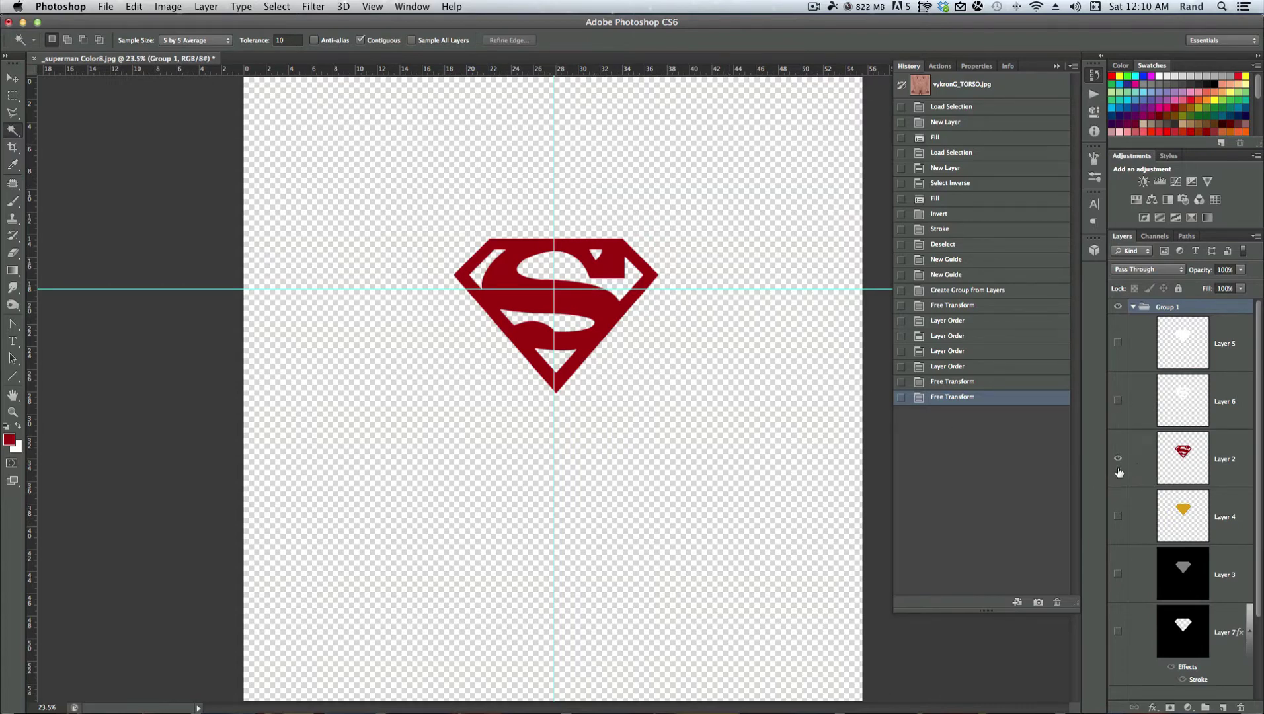
pyautogui.click(1117, 517)
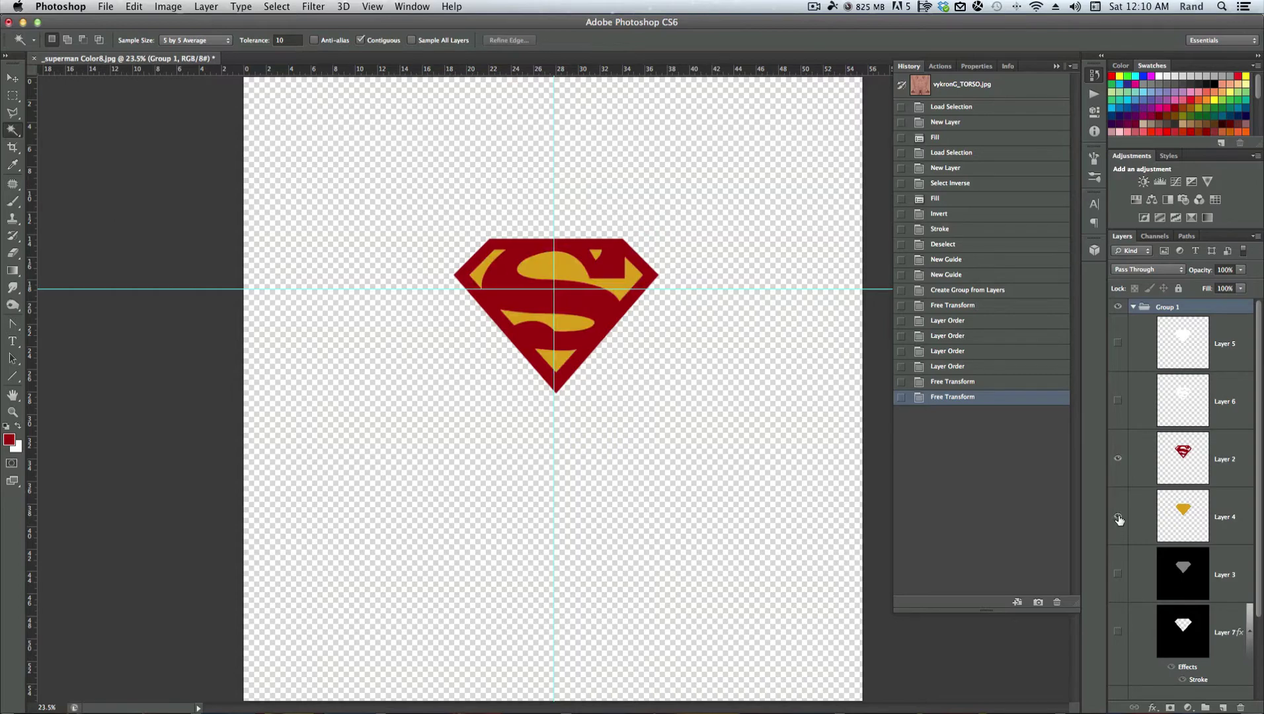
pyautogui.click(1118, 517)
pyautogui.click(1118, 575)
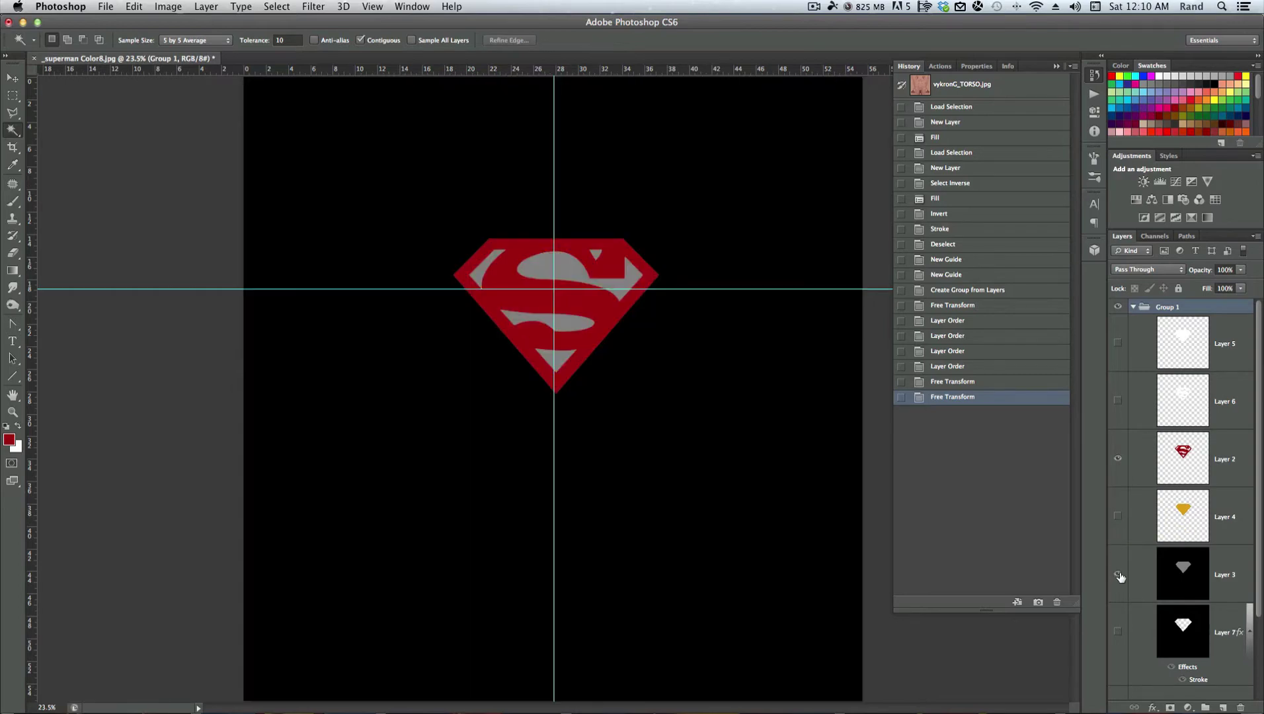
pyautogui.click(1118, 575)
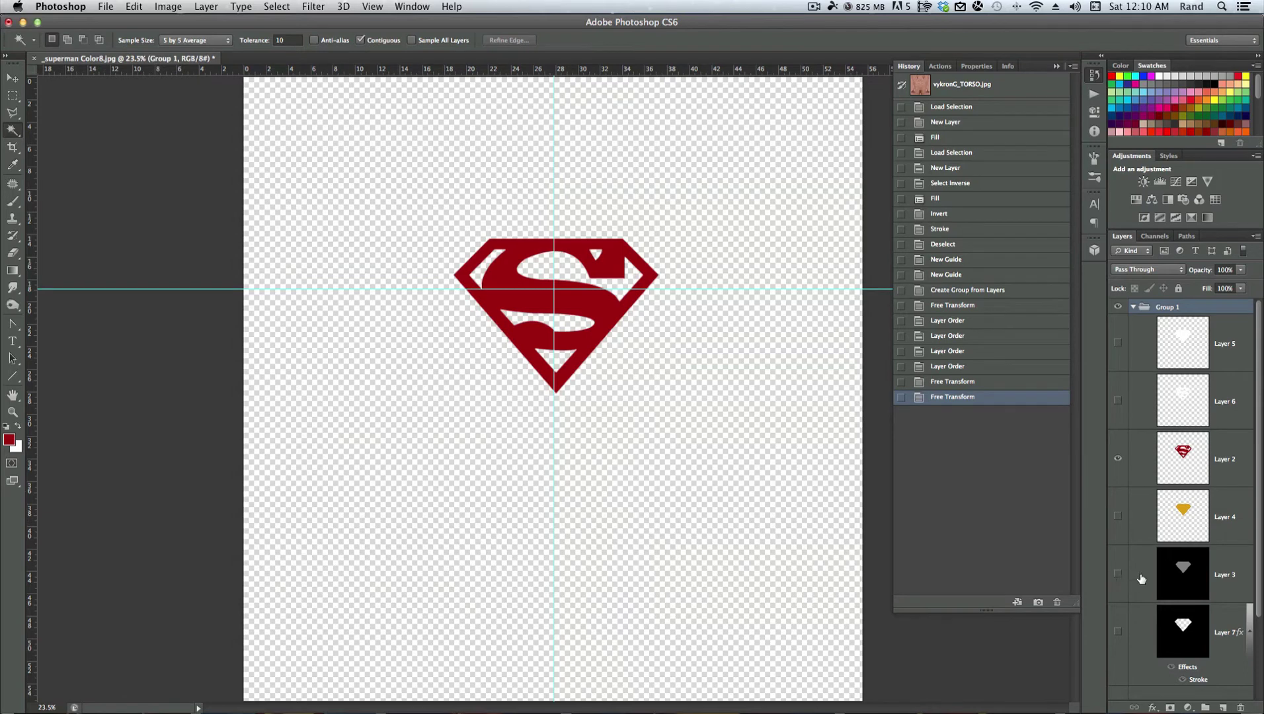
pyautogui.click(1117, 516)
pyautogui.click(1117, 574)
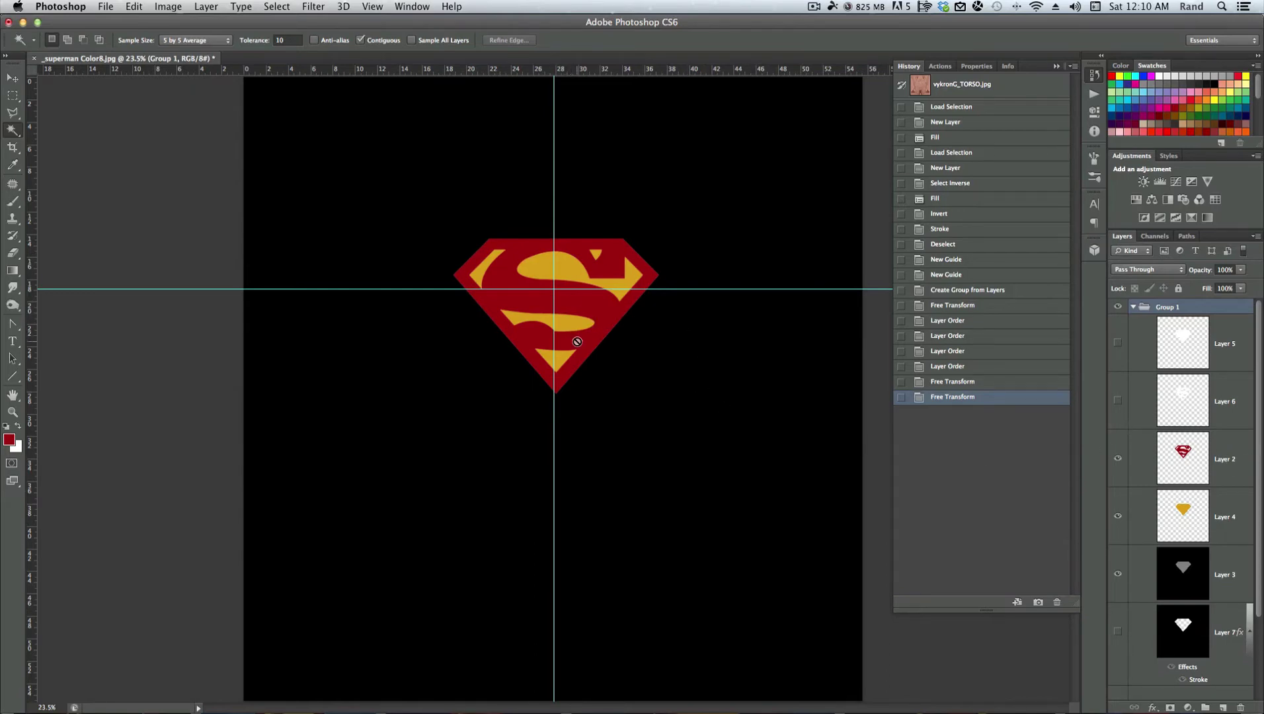
# - Hide Layer 2 and Layer 4, and show Layer 6 and Layer 5 above the black Layer 3 background
pyautogui.click(1119, 457)
pyautogui.click(1118, 516)
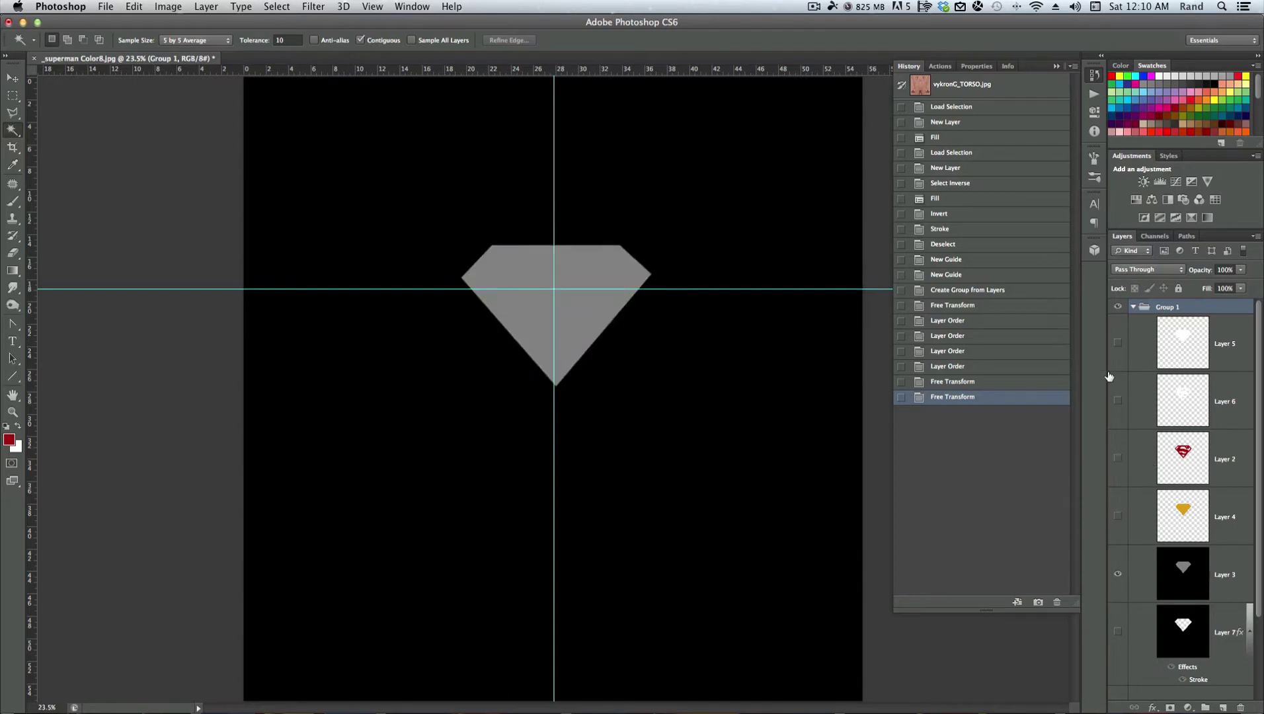
pyautogui.click(1117, 401)
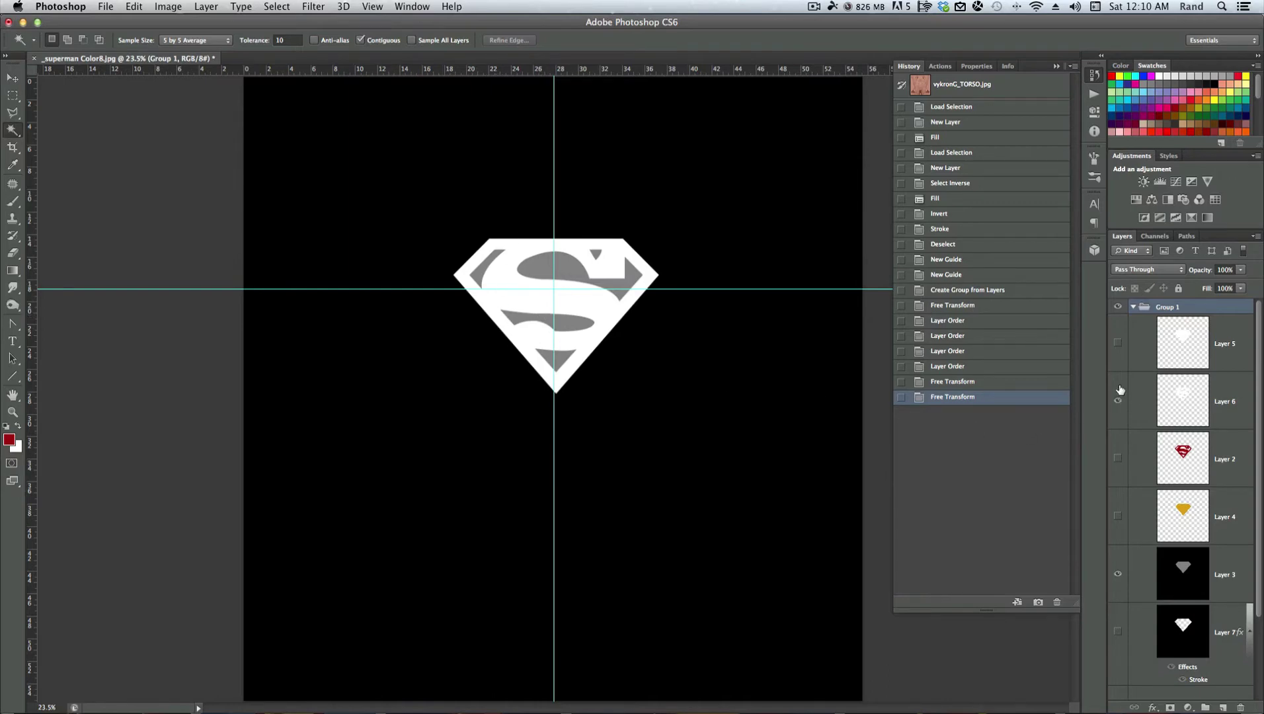
pyautogui.click(1117, 344)
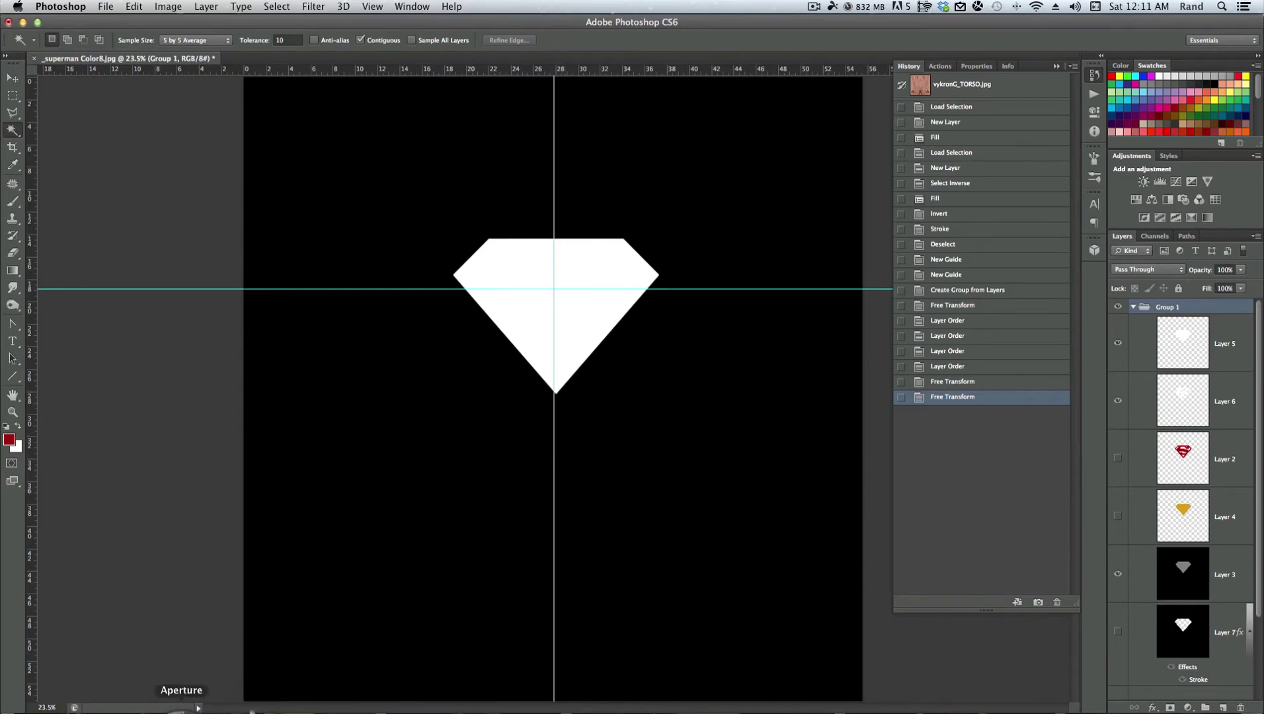
# - Switch back to DAZ Studio and view the figure with the BasicSuit's torso surface still selected
pyautogui.click(218, 709)
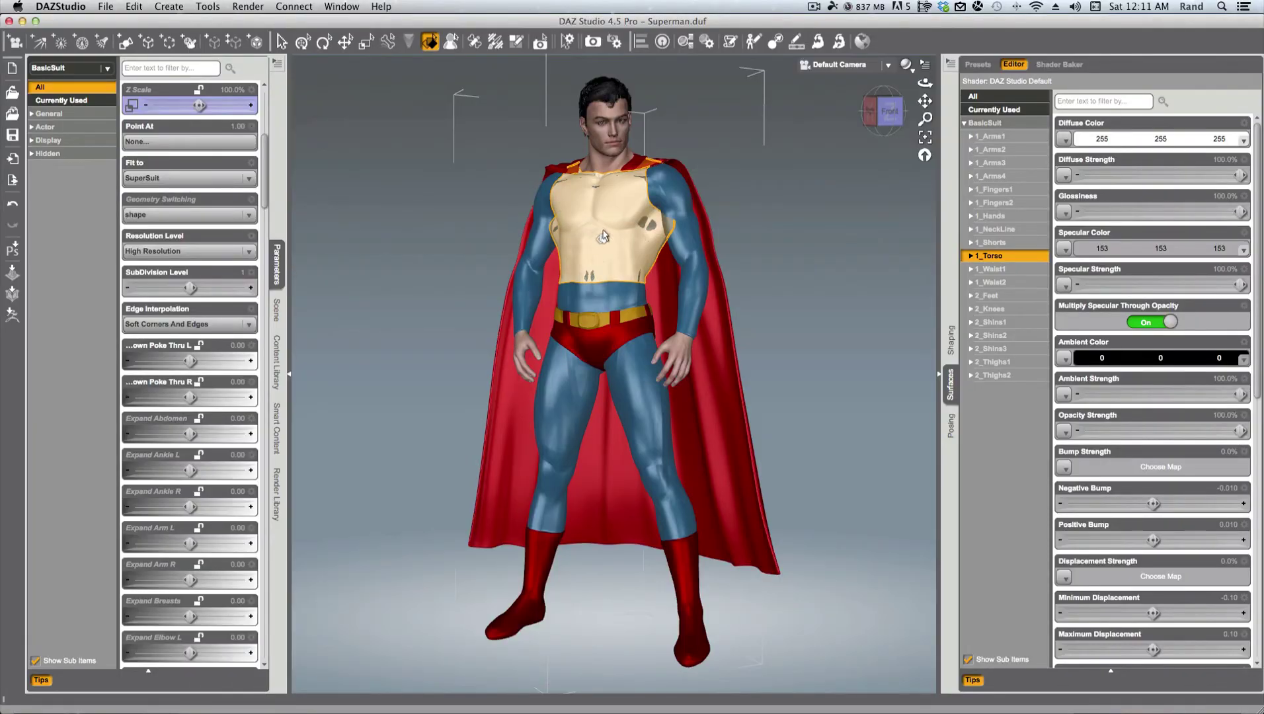
pyautogui.click(886, 119)
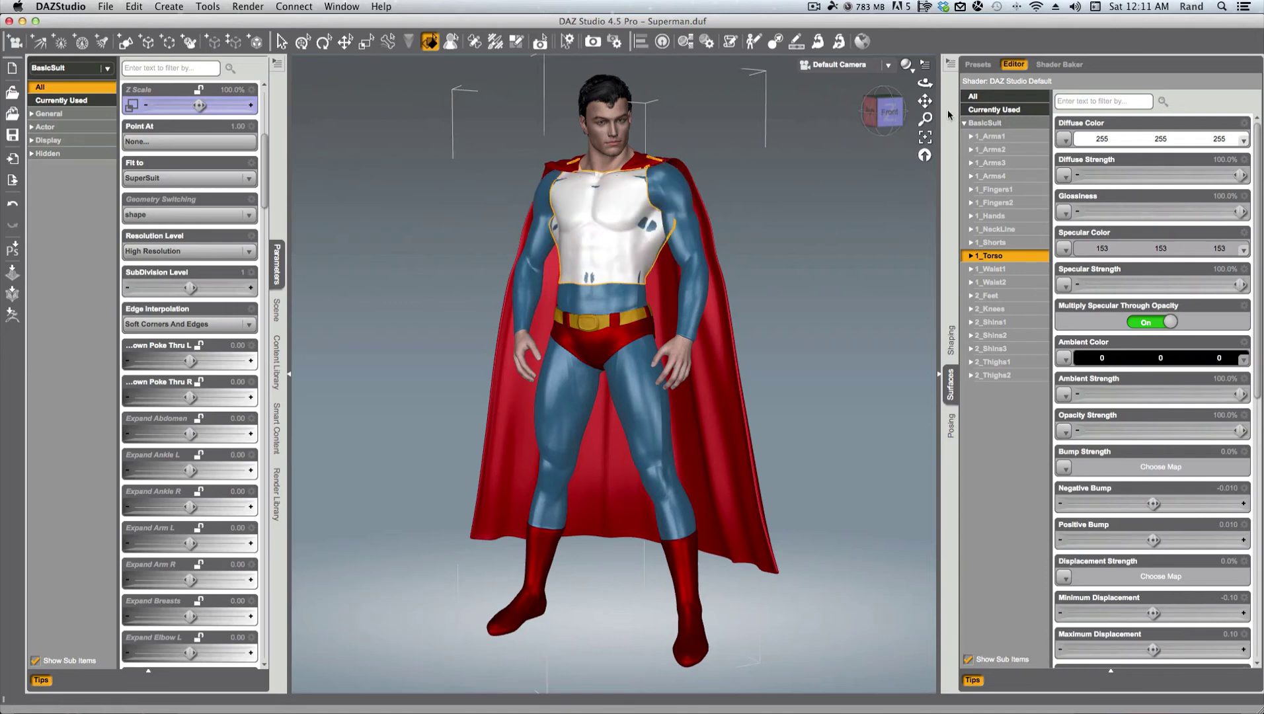
# - Apply _superman Color8 copy.jpg as the diffuse color map of the BasicSuit's 1_Torso surface
pyautogui.moveTo(891, 116); pyautogui.dragTo(904, 117)
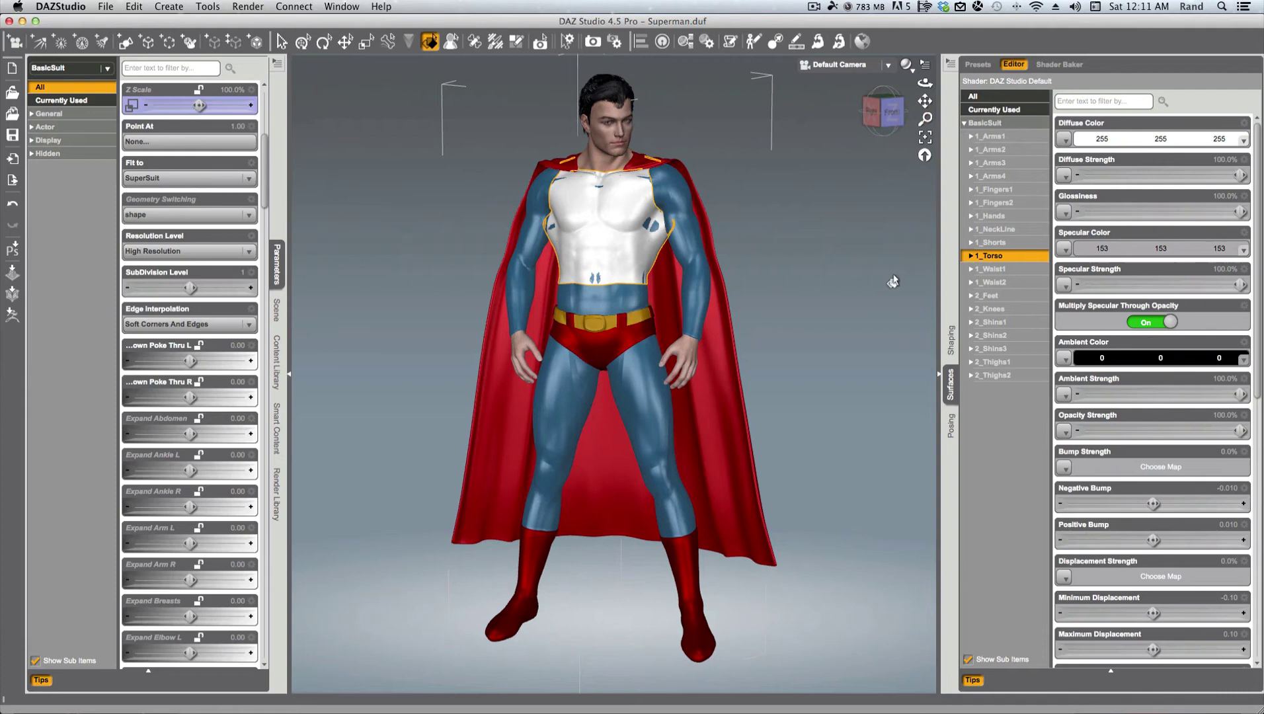
pyautogui.click(969, 256)
pyautogui.click(994, 271)
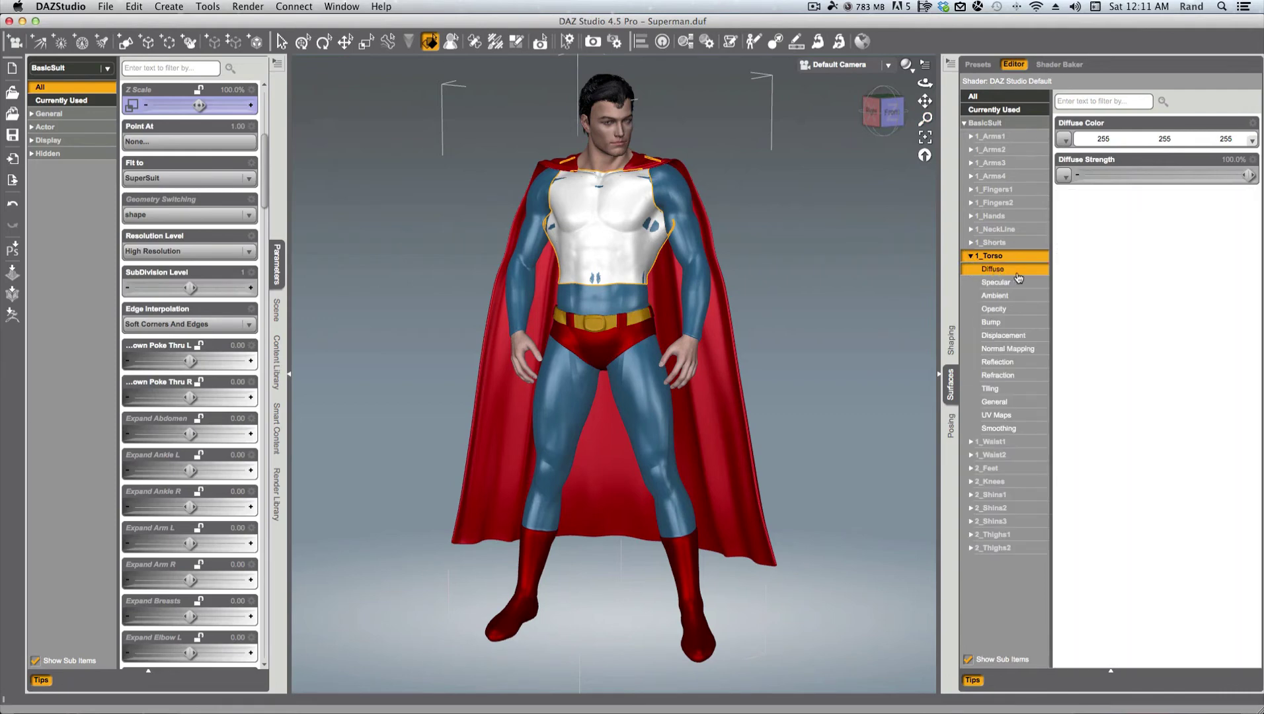
pyautogui.click(1064, 140)
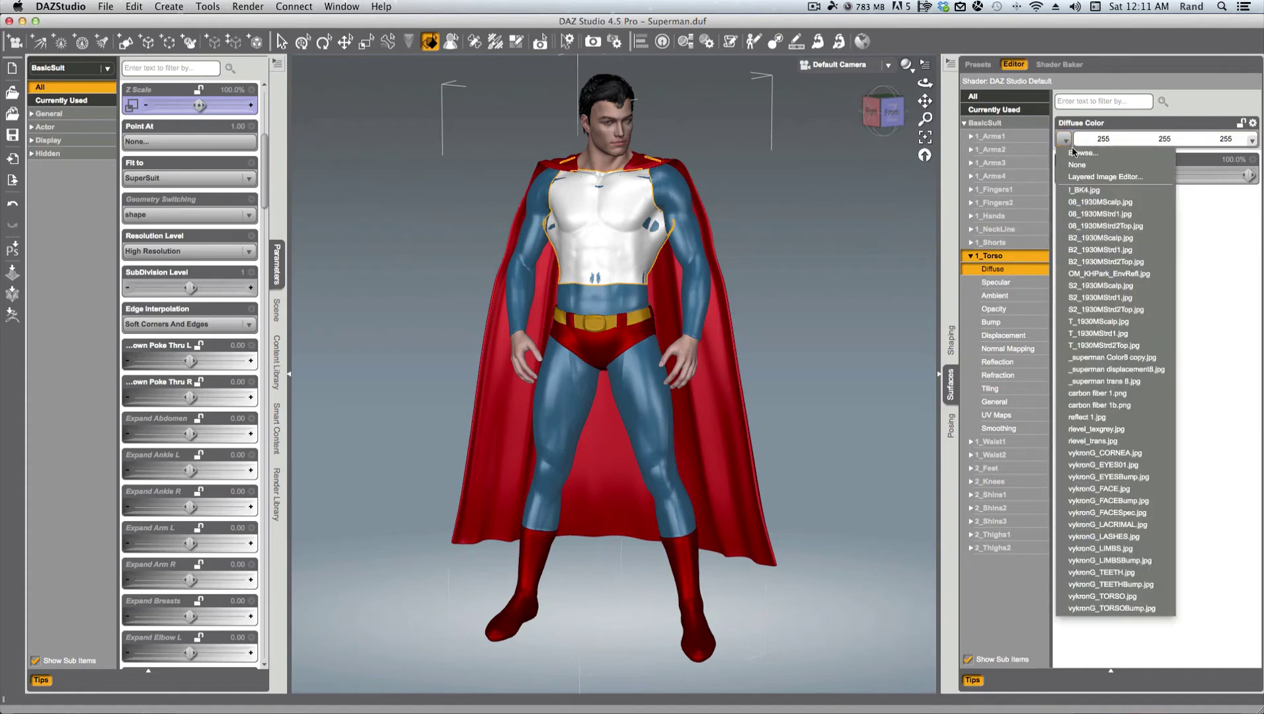
pyautogui.click(1098, 357)
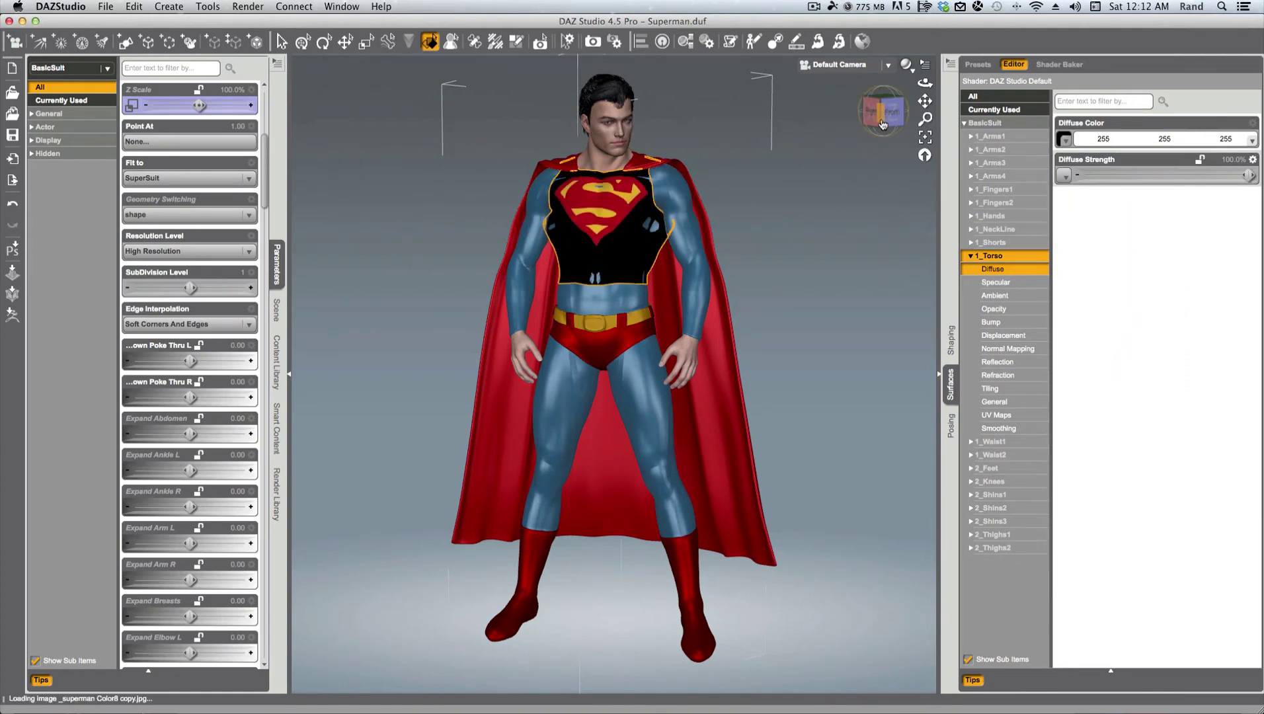
# - Apply _superman trans 8.jpg as the opacity strength map of the 1_Torso surface
pyautogui.keyDown('alt'); pyautogui.moveTo(831, 218); pyautogui.dragTo(795, 225); pyautogui.keyUp('alt')
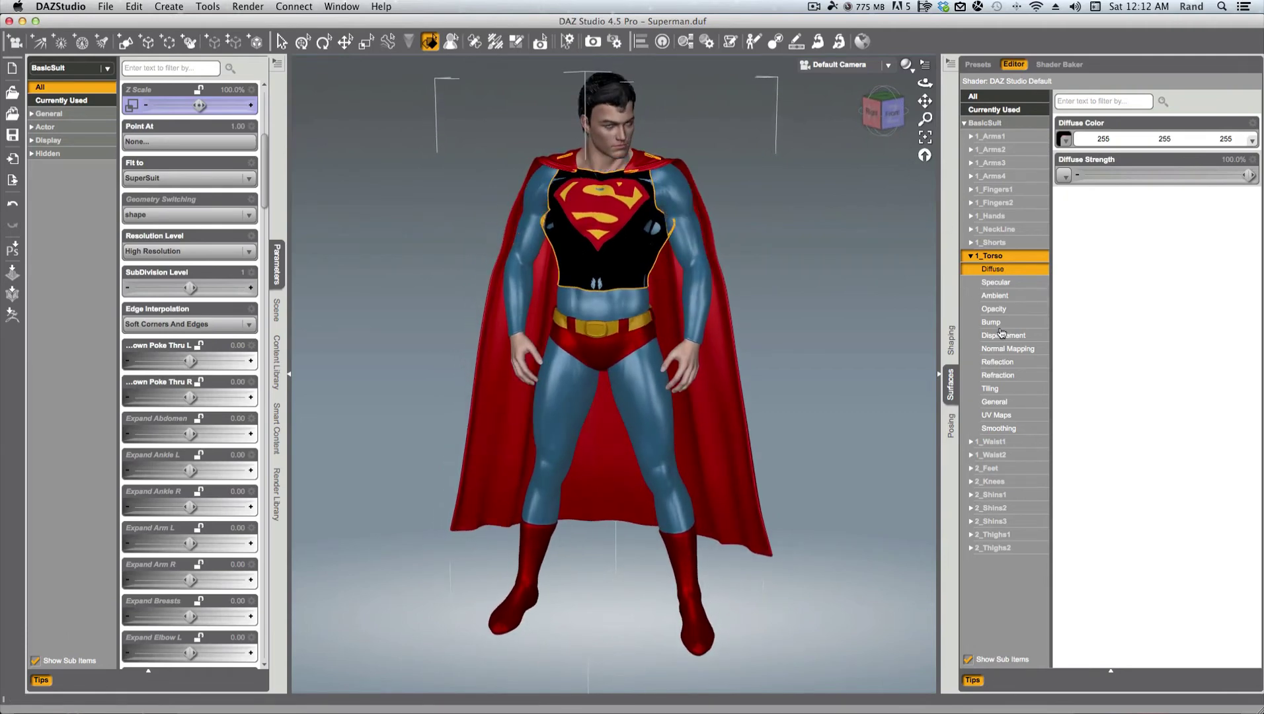
pyautogui.click(995, 309)
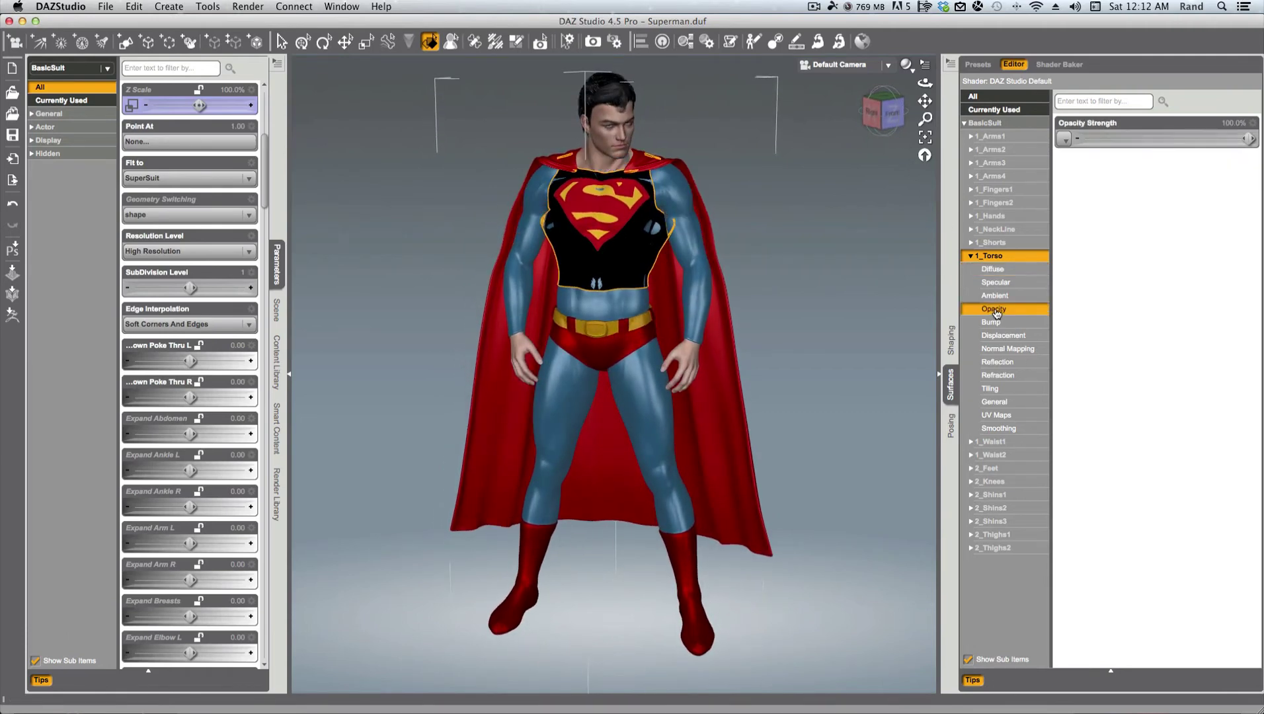
pyautogui.click(1063, 139)
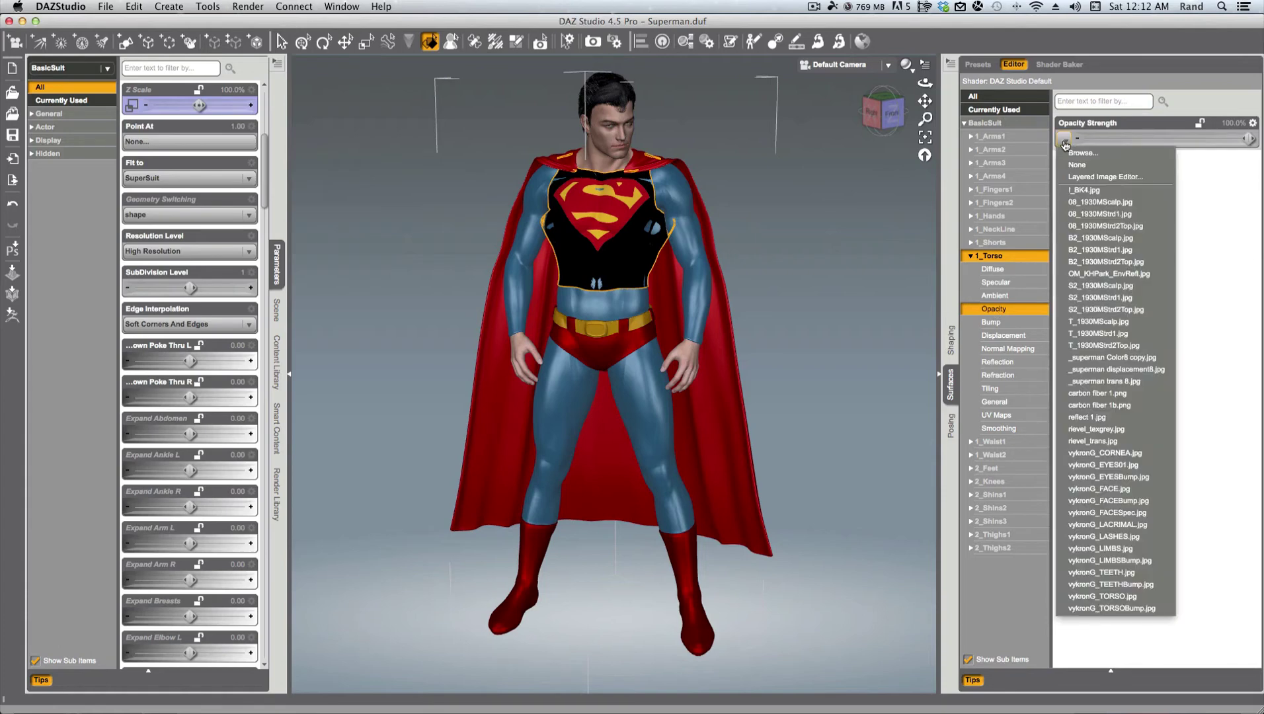
pyautogui.click(1108, 382)
pyautogui.click(882, 125)
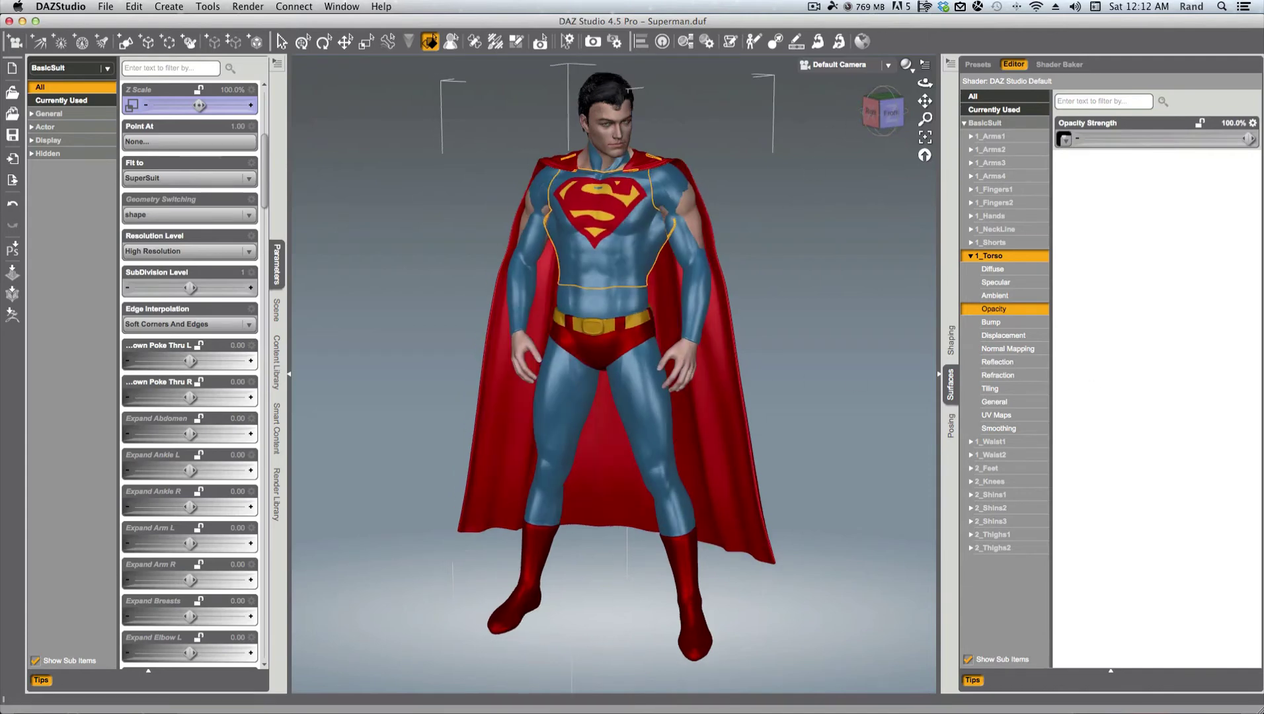
# - Deselect the suit and look at the emblem on the figure's chest from several angles
pyautogui.click(841, 193)
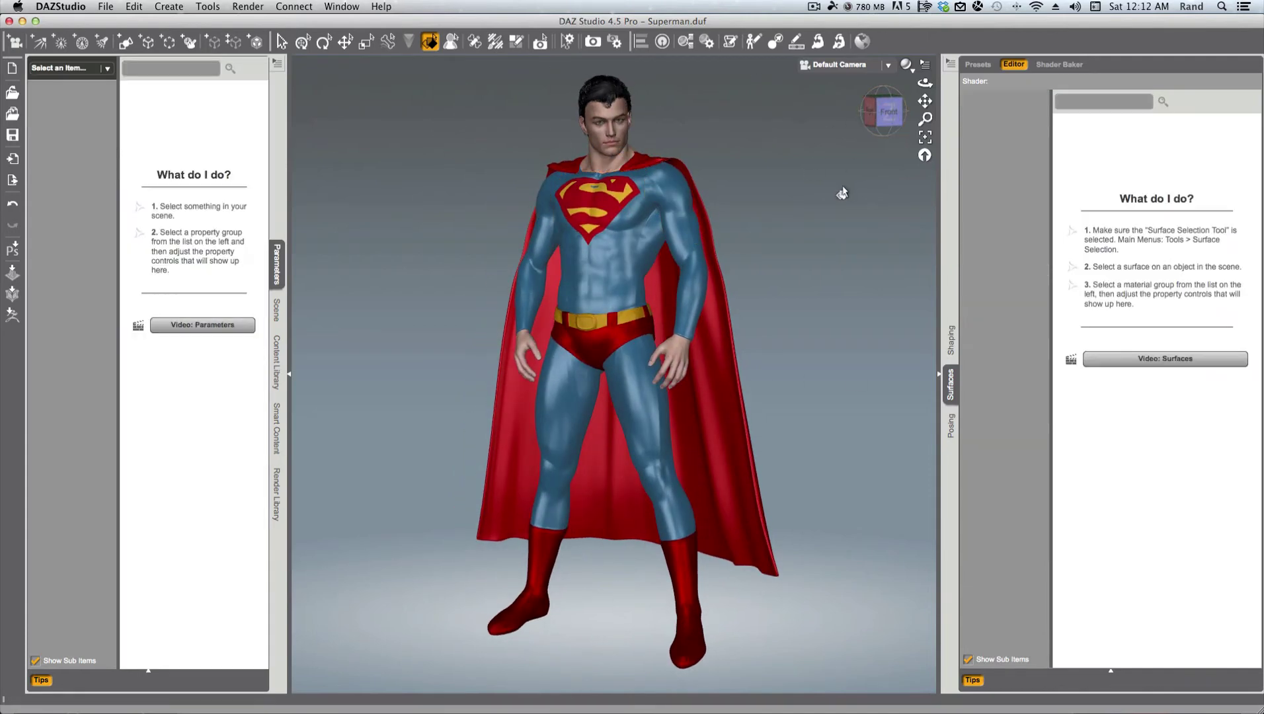
pyautogui.moveTo(889, 121)
pyautogui.mouseDown()
pyautogui.moveTo(925, 122)
pyautogui.moveTo(878, 121)
pyautogui.mouseUp()
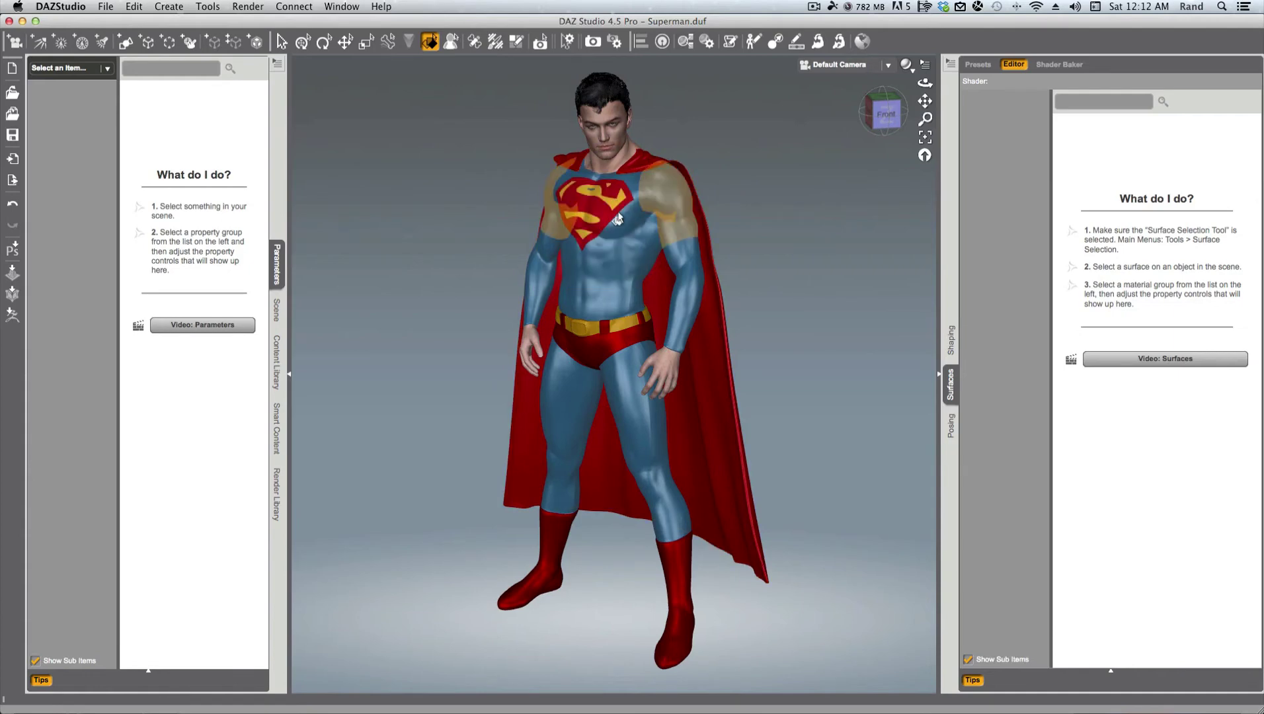
pyautogui.scroll(5, 747, 212)
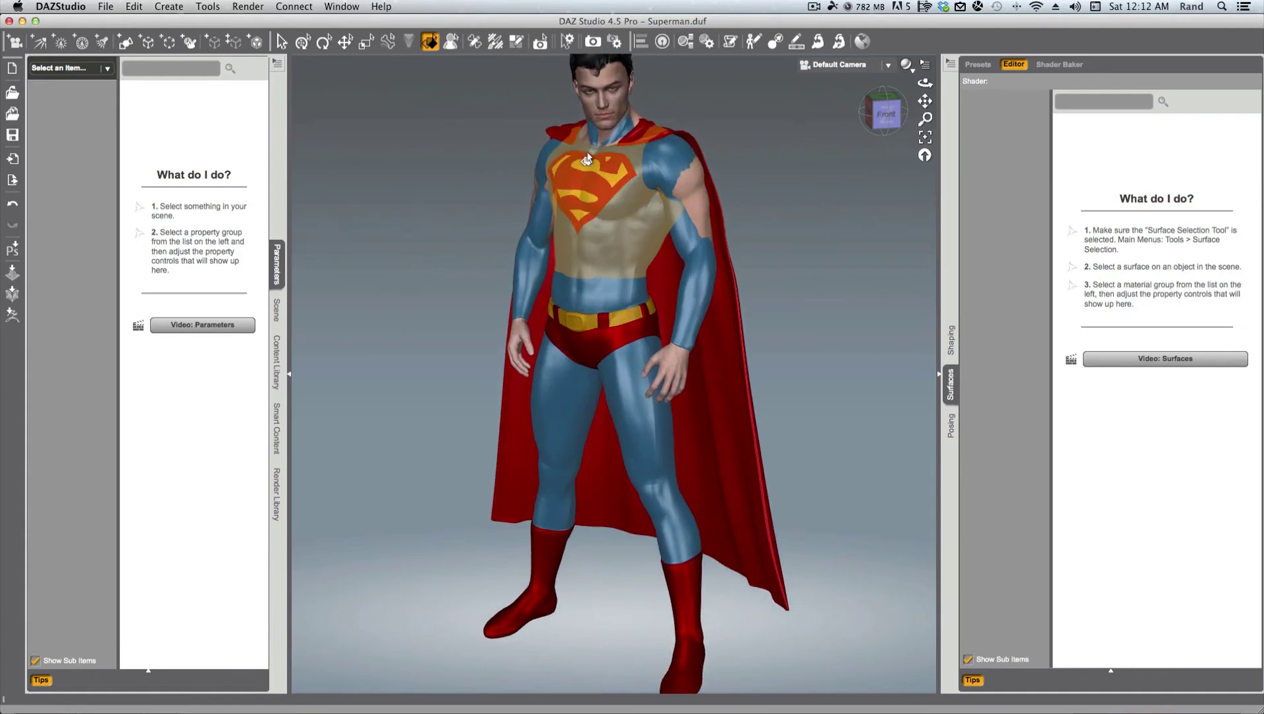
pyautogui.scroll(-5, 792, 192)
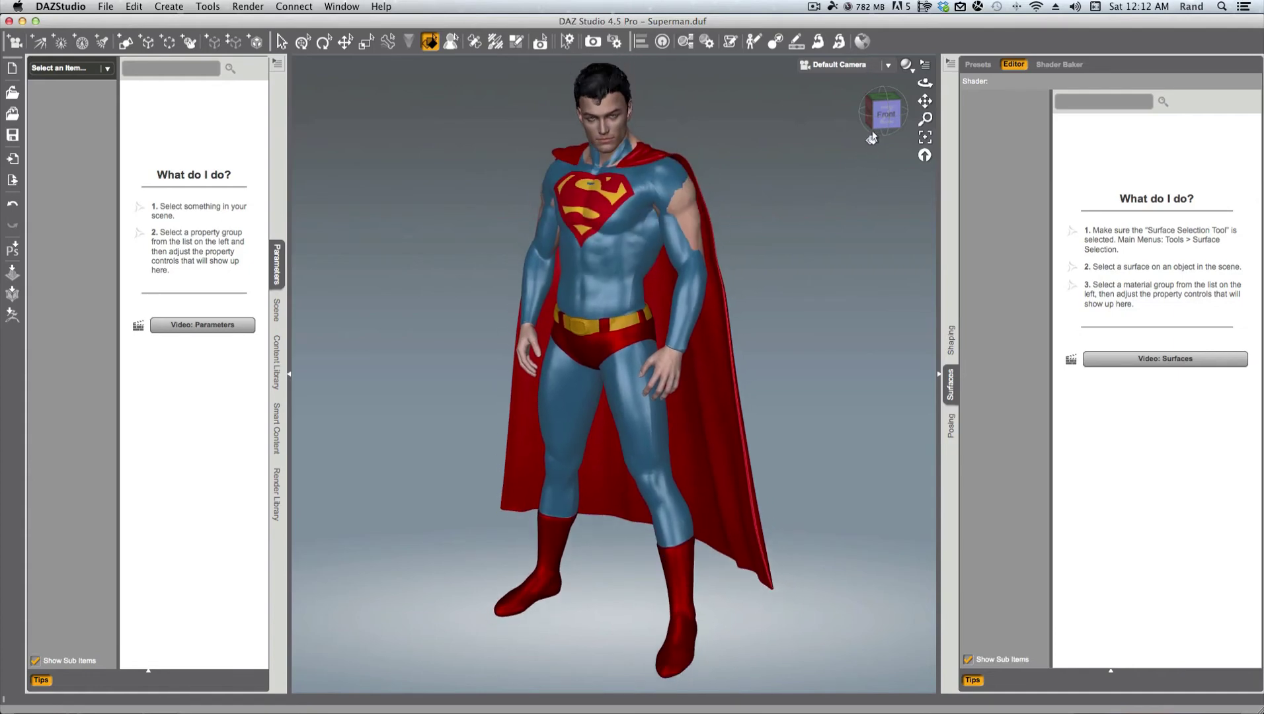
pyautogui.moveTo(886, 114); pyautogui.dragTo(879, 121)
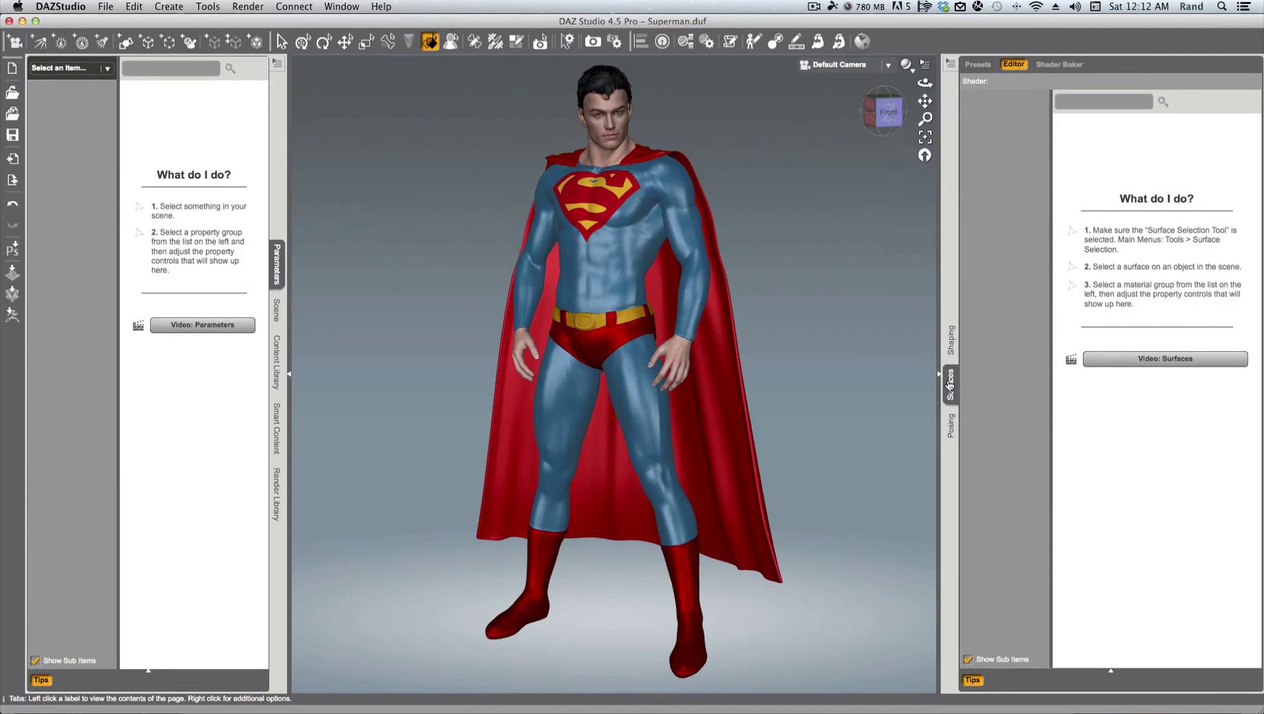
# - Reselect the BasicSuit's torso surface and load _superman displacement8.jpg from the bodysuit texture folder as its displacement strength map
pyautogui.click(616, 228)
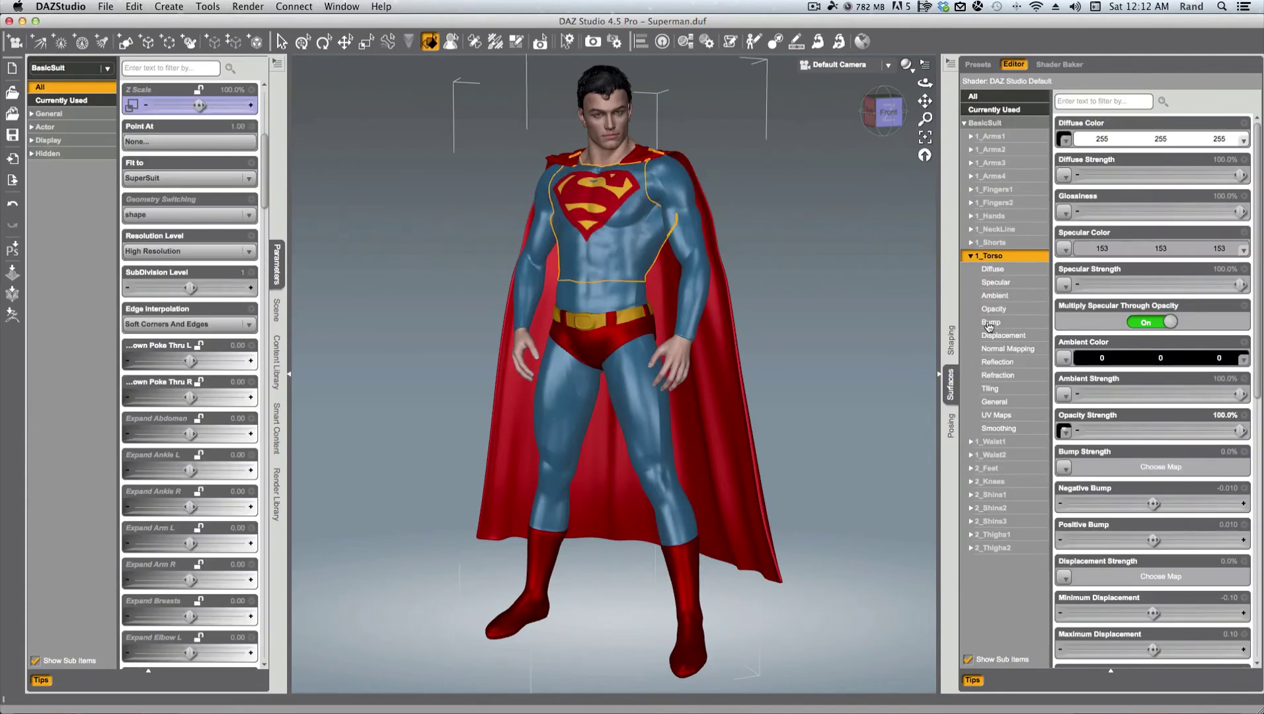
pyautogui.click(1004, 336)
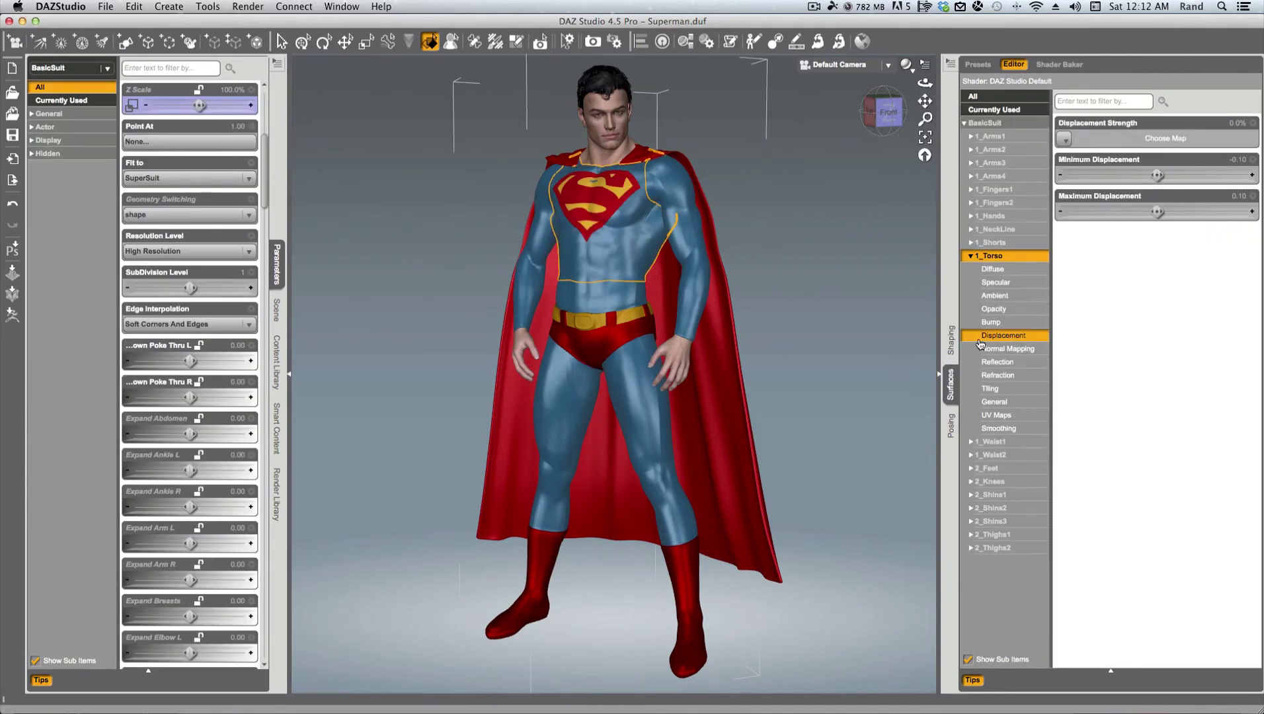
pyautogui.click(1064, 139)
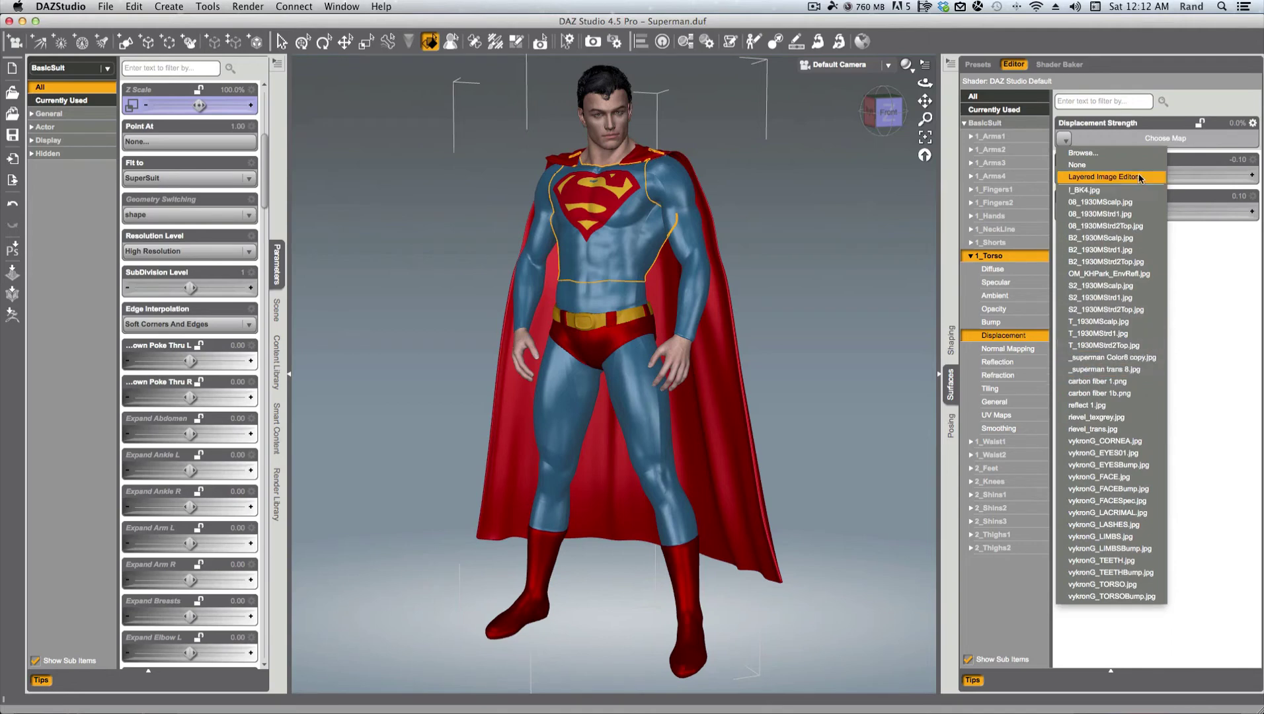
pyautogui.click(1128, 154)
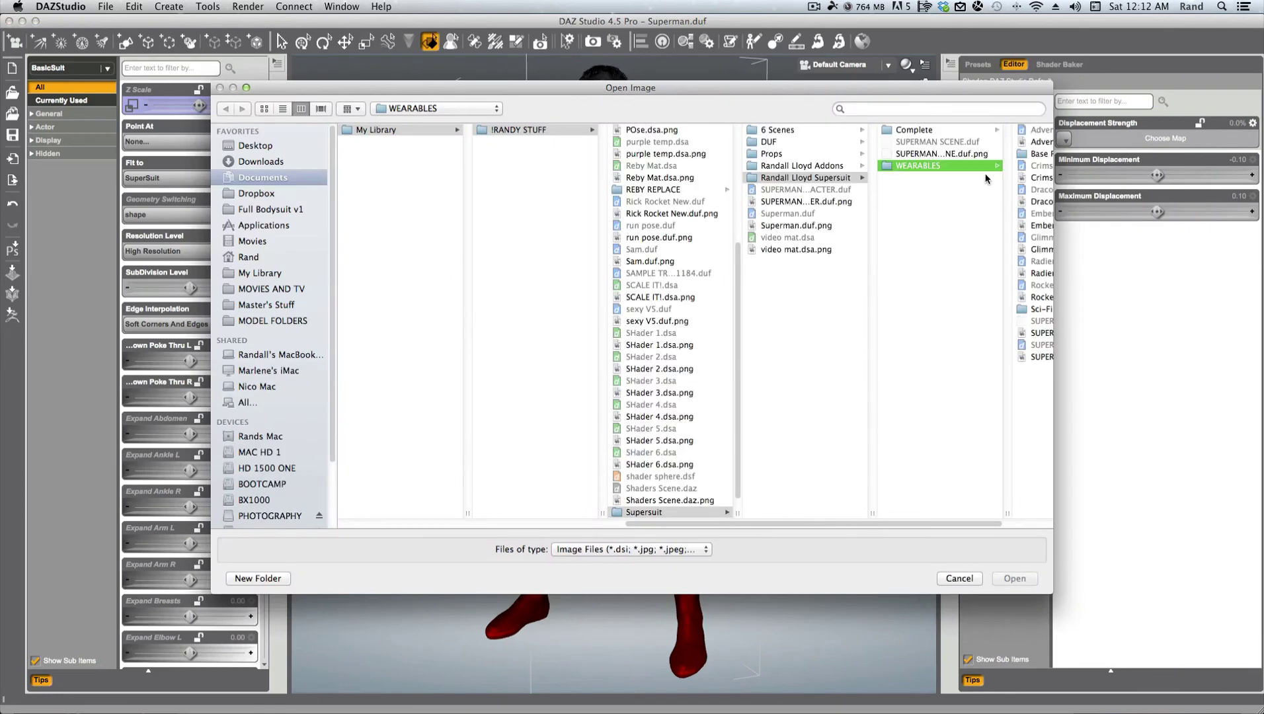
pyautogui.click(452, 109)
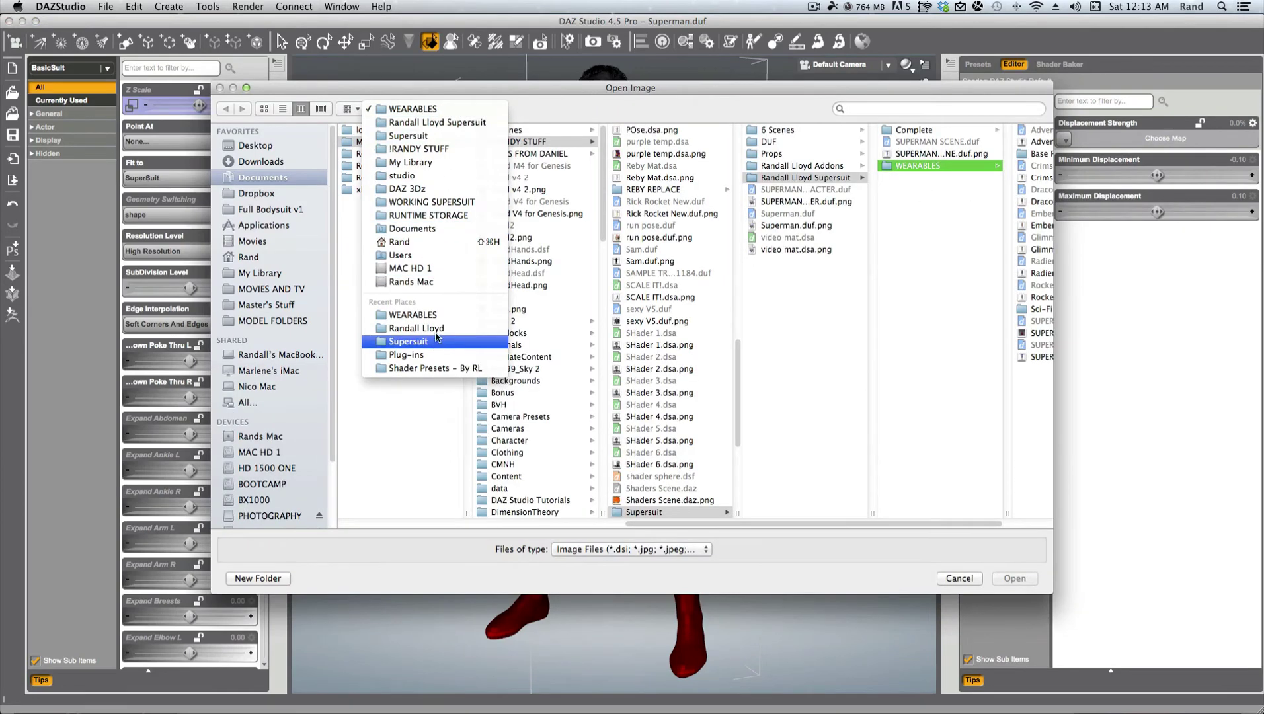
pyautogui.click(416, 328)
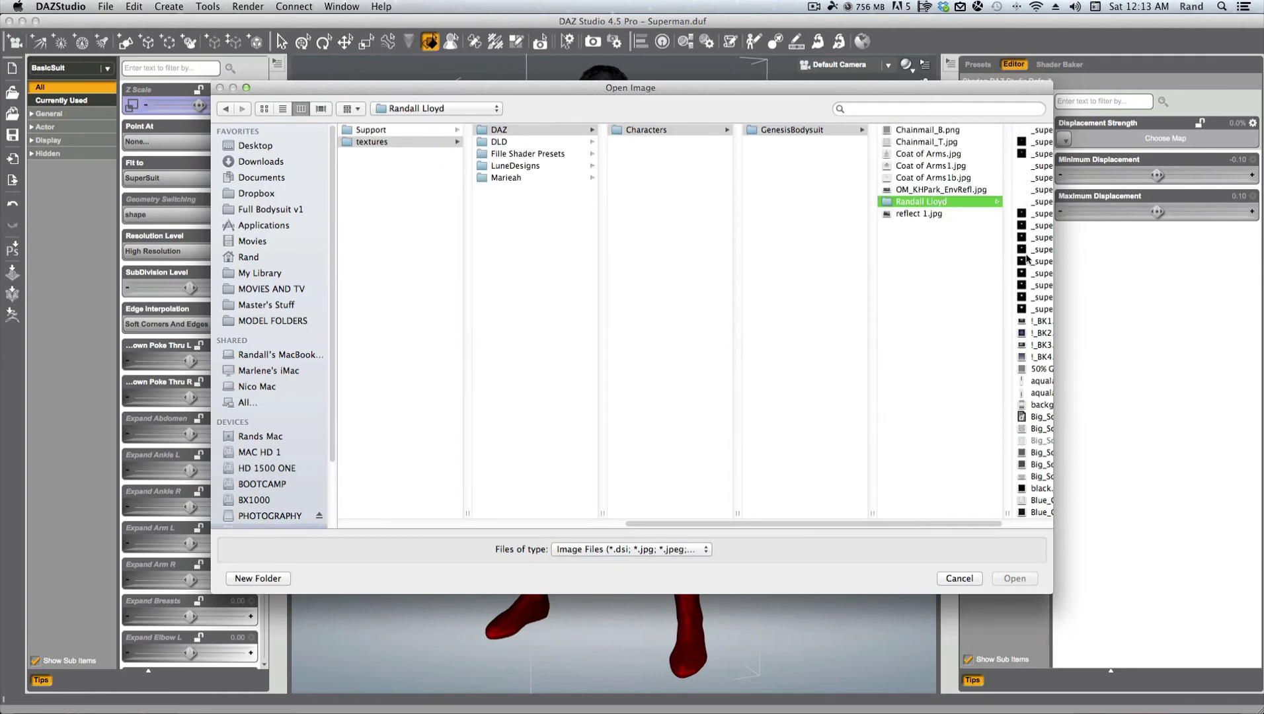
pyautogui.click(1034, 262)
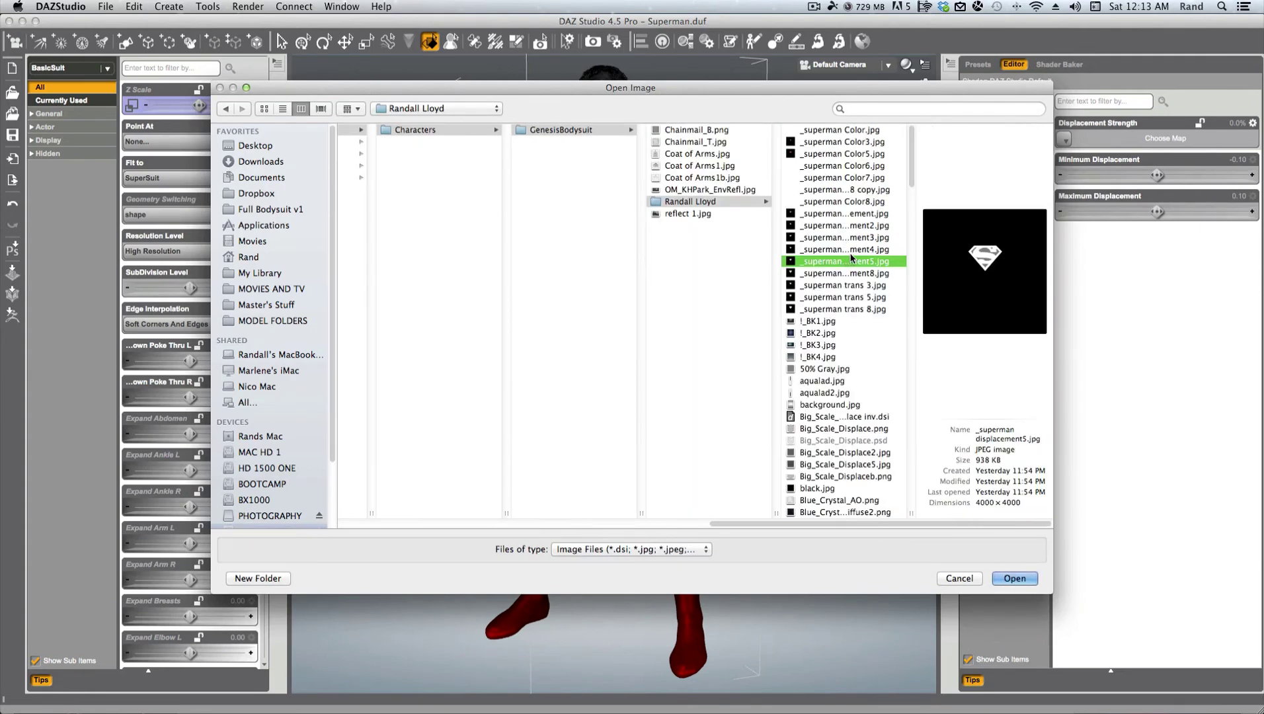
pyautogui.click(858, 273)
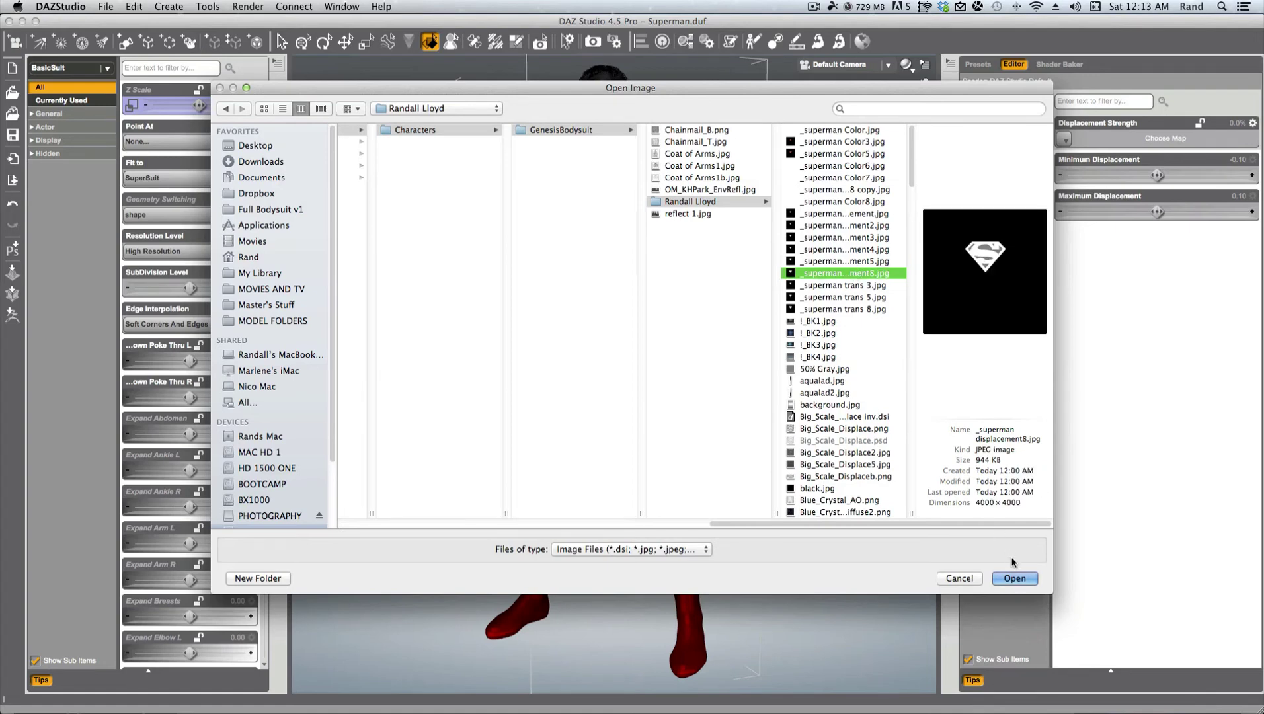
pyautogui.click(1014, 578)
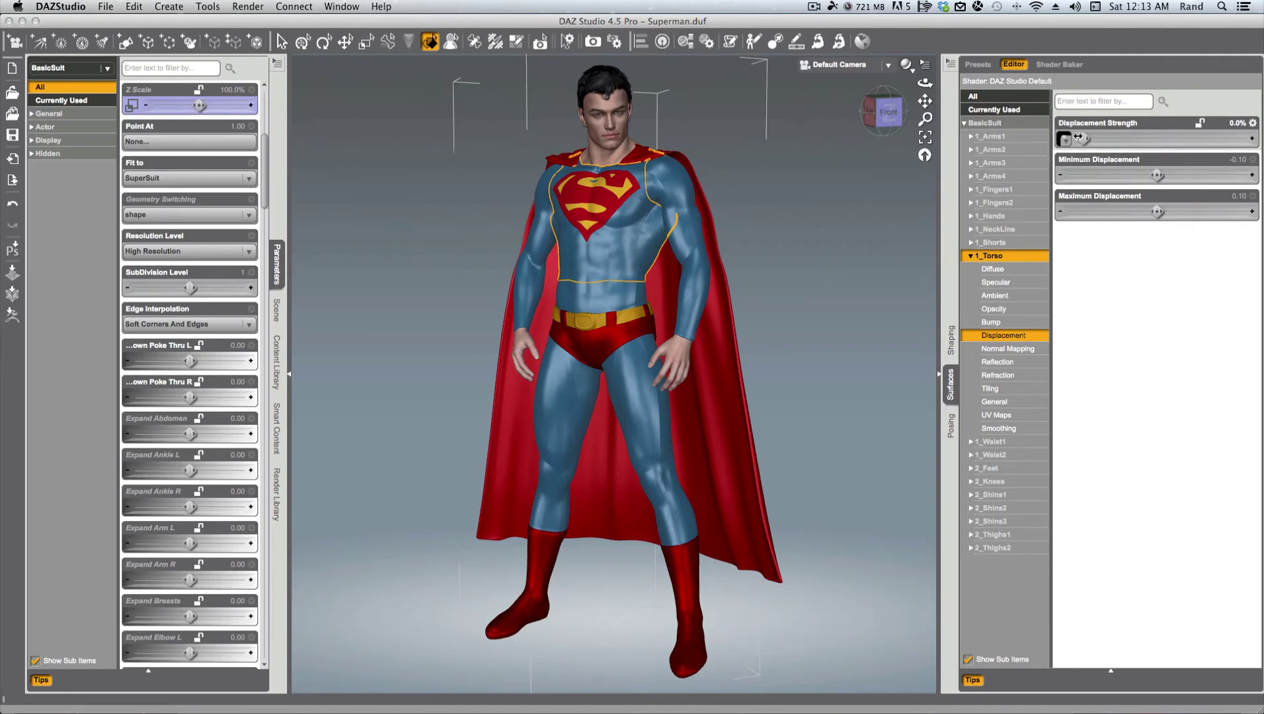
# - Set the torso's displacement strength to 200%, minimum displacement to 0 and maximum displacement to 0.30
pyautogui.click(1231, 125)
pyautogui.write('200')
pyautogui.press('Return')
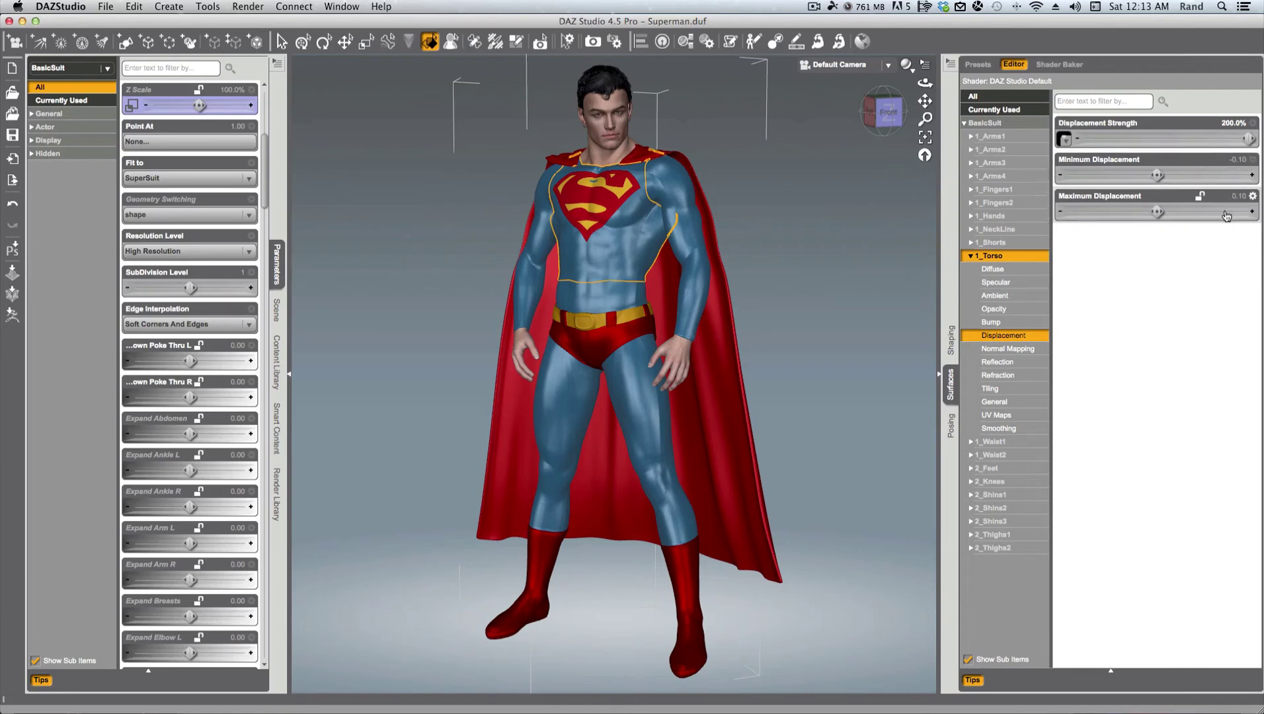
pyautogui.click(1236, 159)
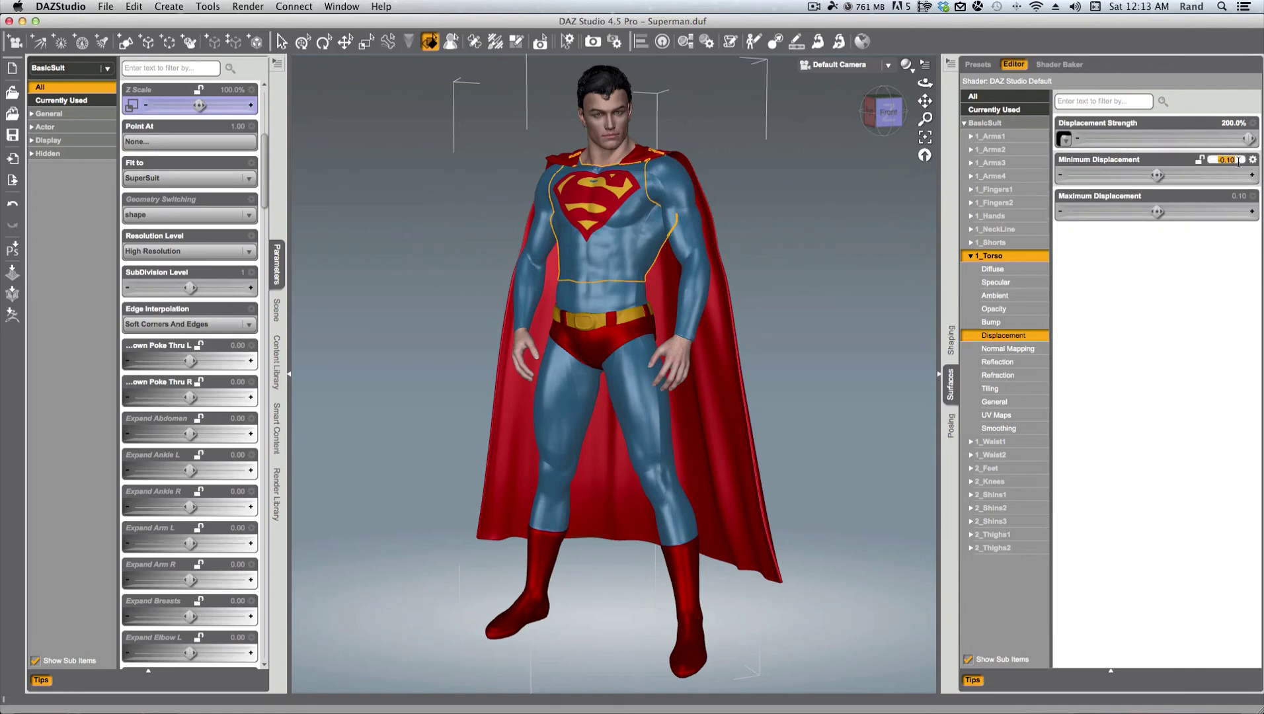
pyautogui.write('0')
pyautogui.press('Return')
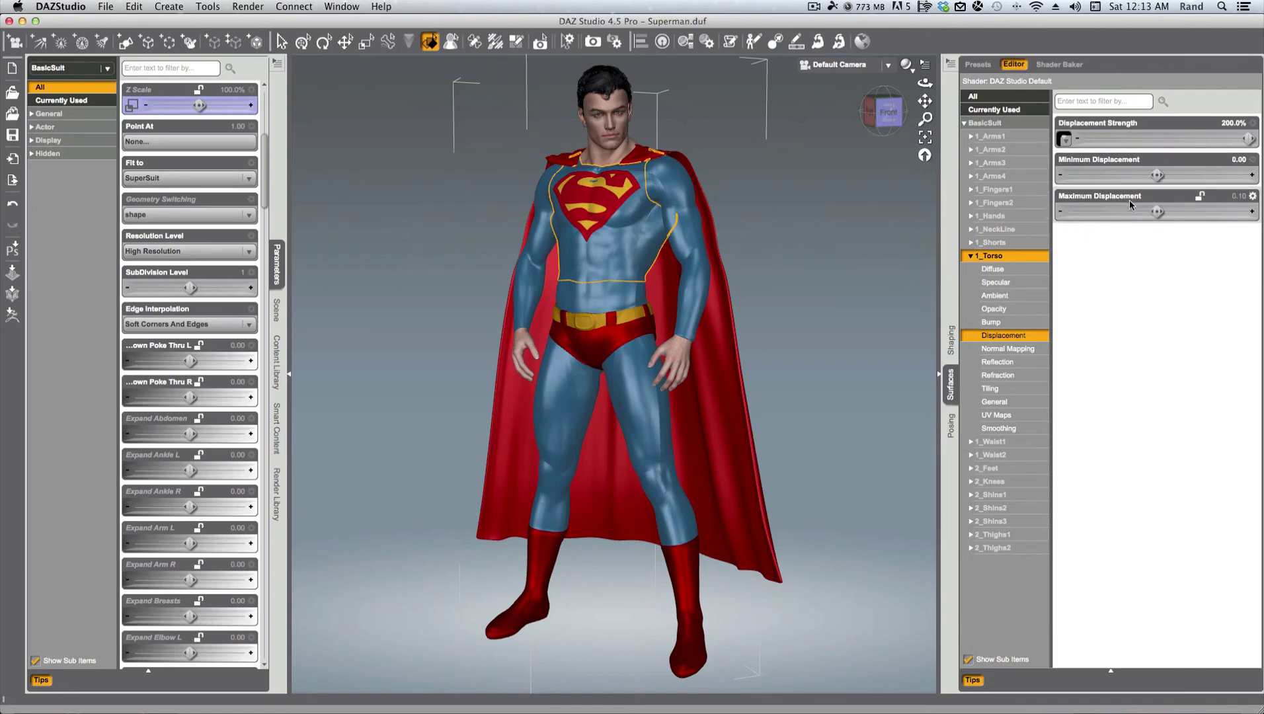
pyautogui.click(1236, 197)
pyautogui.press('Return')
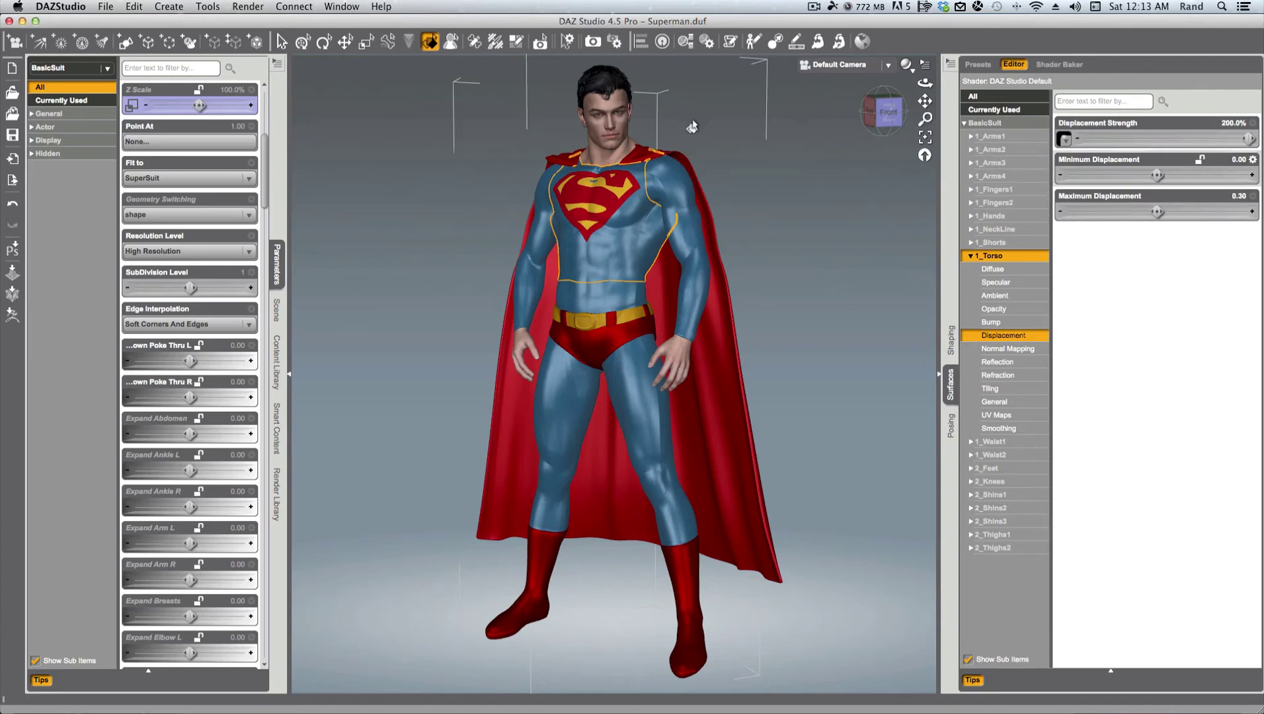
# - Frame the torso and shift the emblem sideways by setting the surface's horizontal tiling offset to 0.0053, leaving the vertical offset at 0
pyautogui.click(641, 246)
pyautogui.click(924, 140)
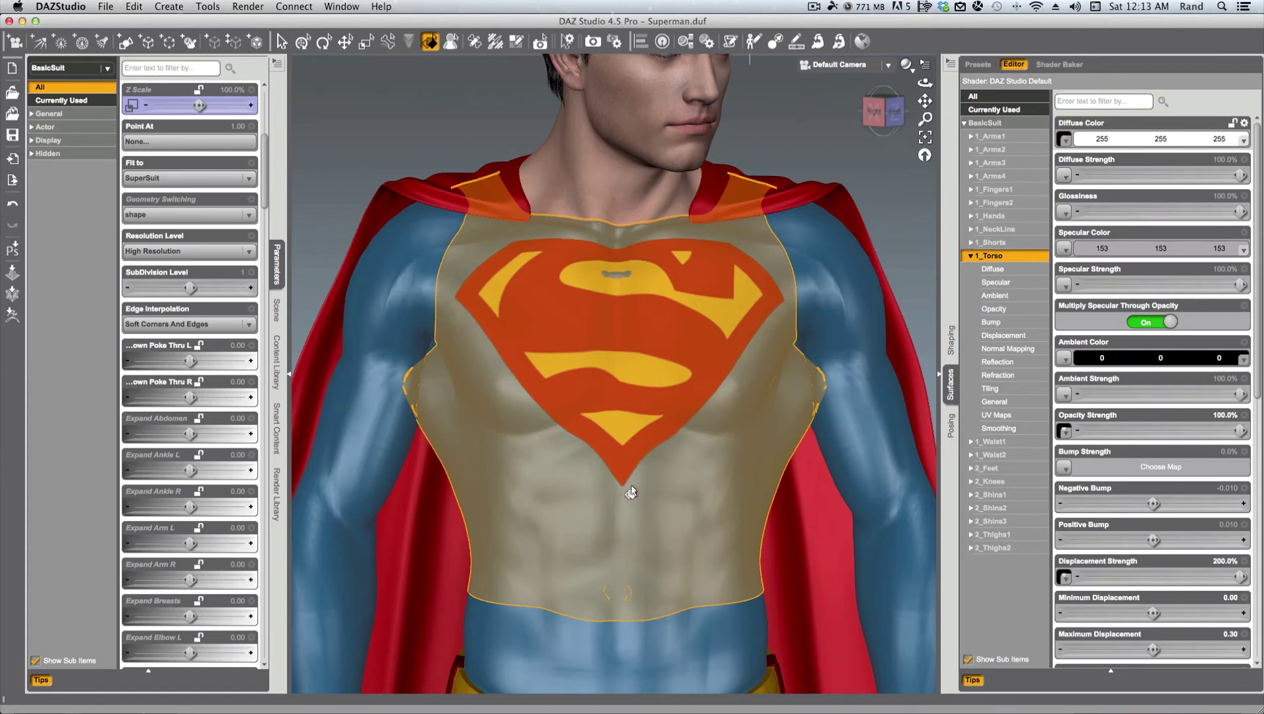
pyautogui.scroll(-5, 1163, 442)
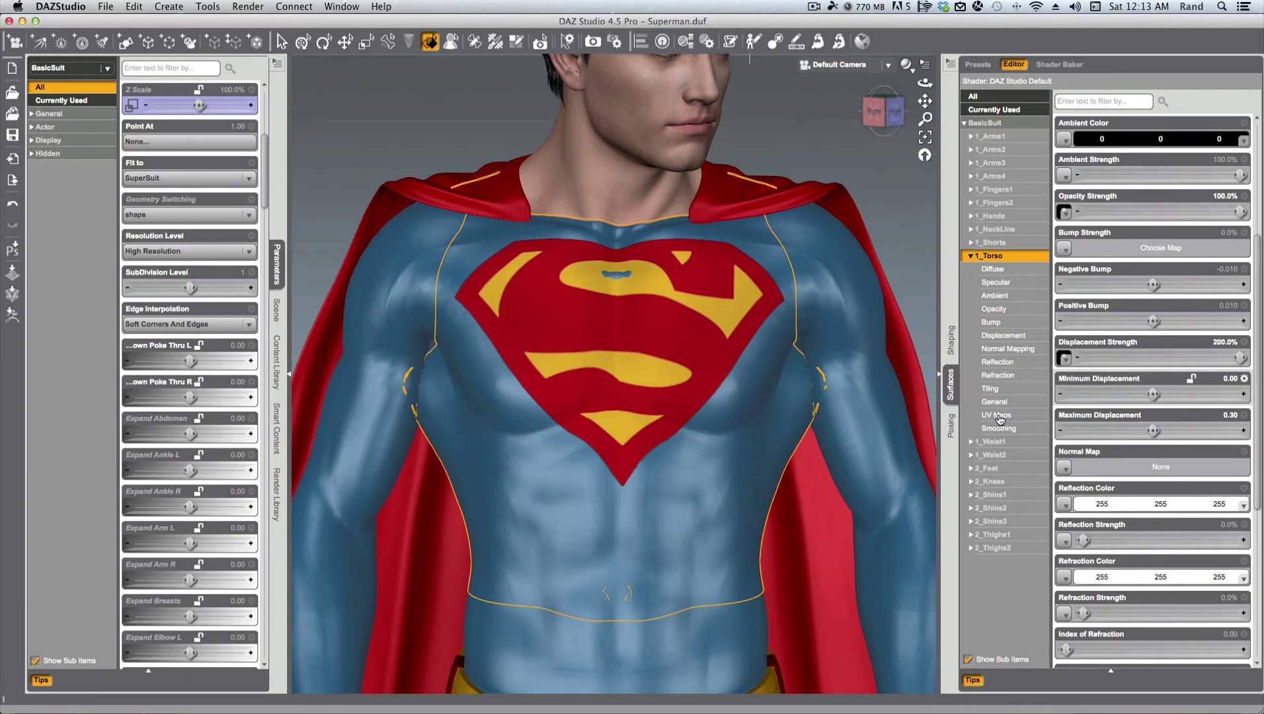
pyautogui.click(992, 388)
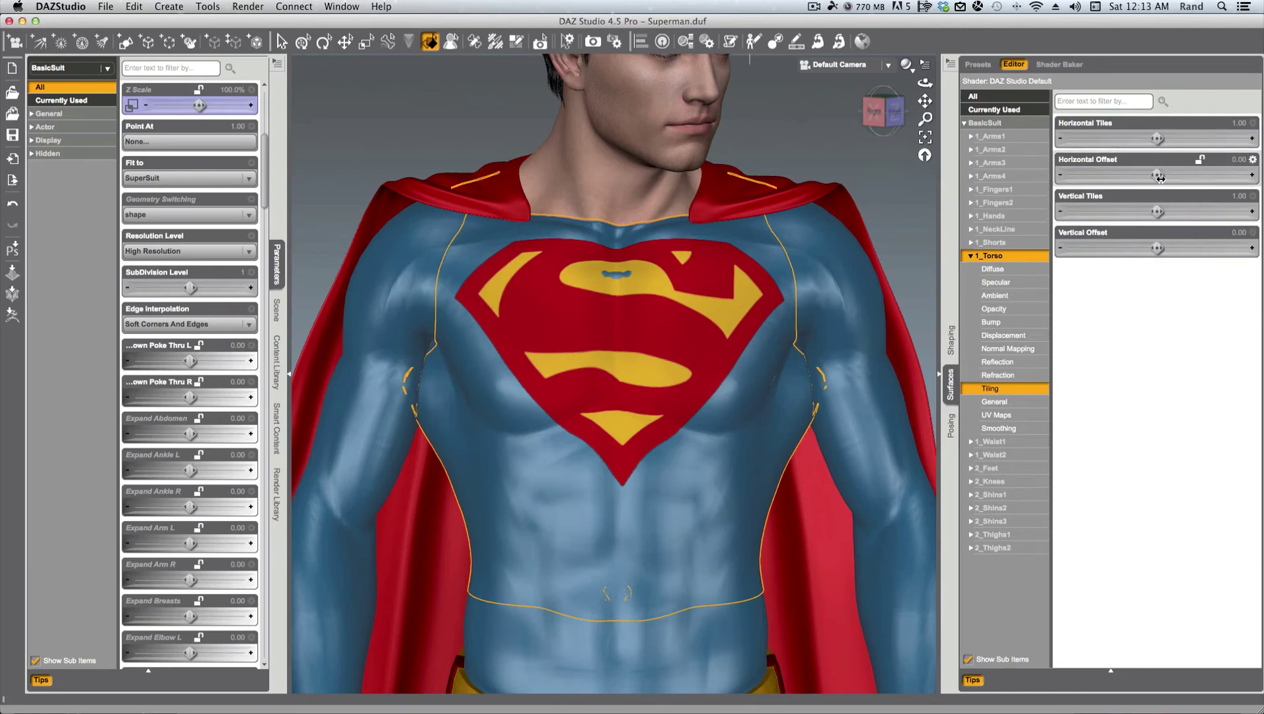
pyautogui.moveTo(1159, 176)
pyautogui.mouseDown()
pyautogui.moveTo(1135, 176)
pyautogui.moveTo(1157, 175)
pyautogui.mouseUp()
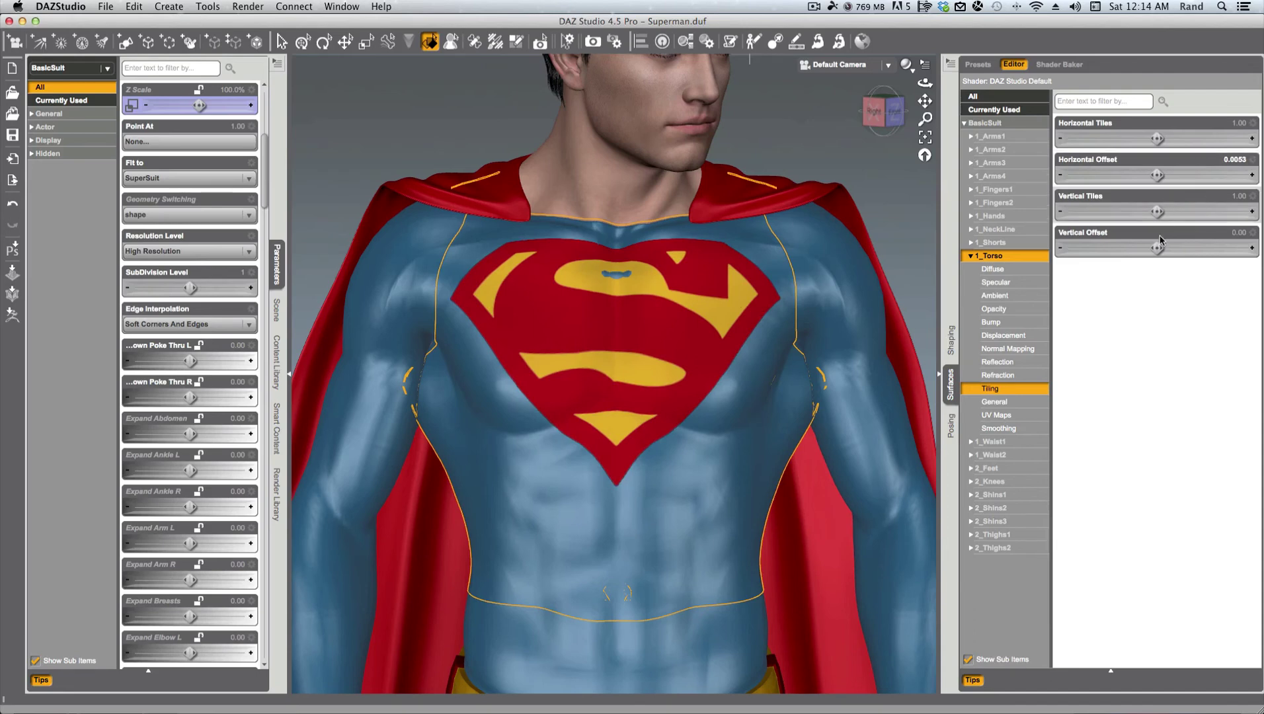
pyautogui.moveTo(1156, 248)
pyautogui.mouseDown()
pyautogui.moveTo(1183, 248)
pyautogui.moveTo(1128, 249)
pyautogui.moveTo(1157, 248)
pyautogui.mouseUp()
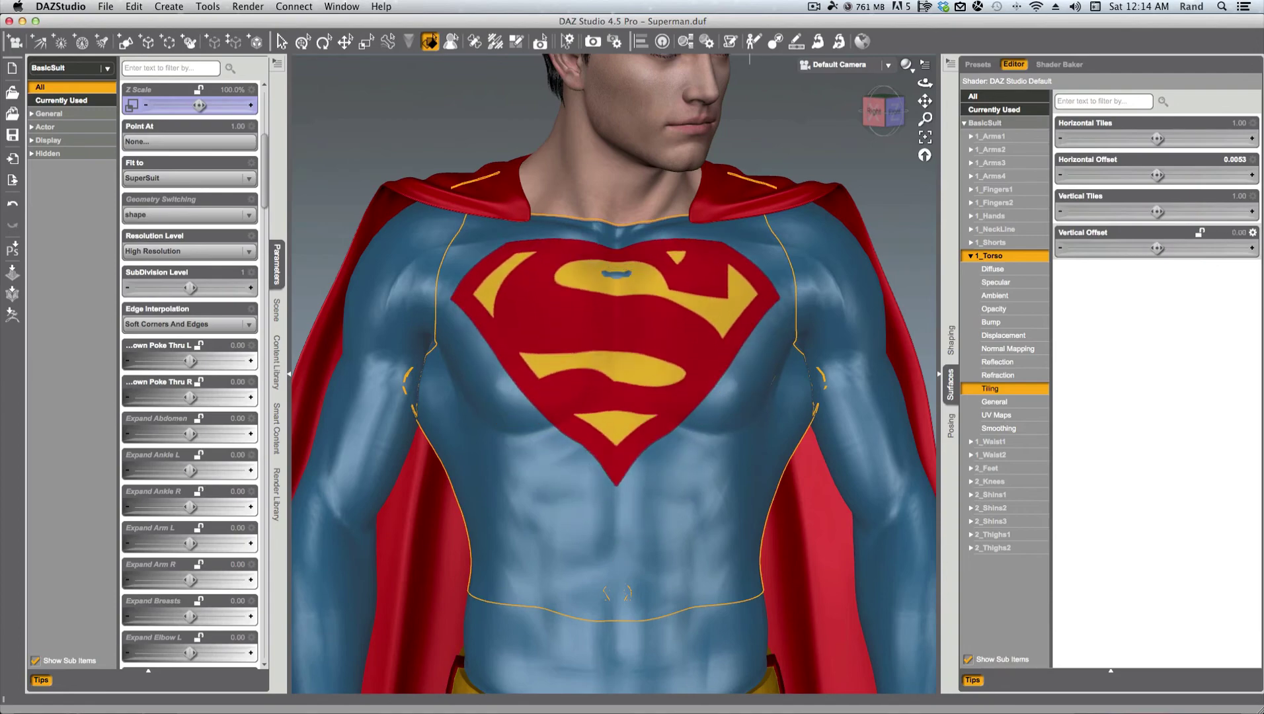
# - Inspect the shifted chest emblem close up by orbiting around the torso
pyautogui.click(894, 111)
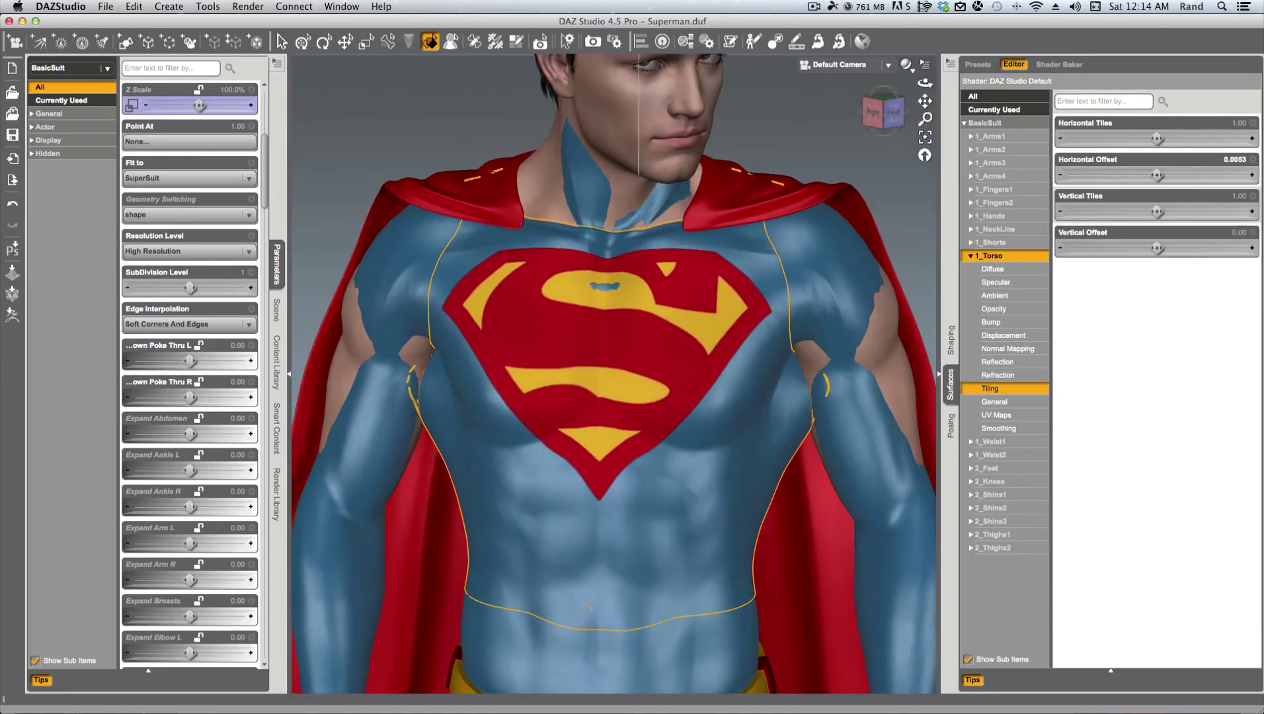
pyautogui.moveTo(924, 83); pyautogui.dragTo(991, 83)
pyautogui.click(898, 117)
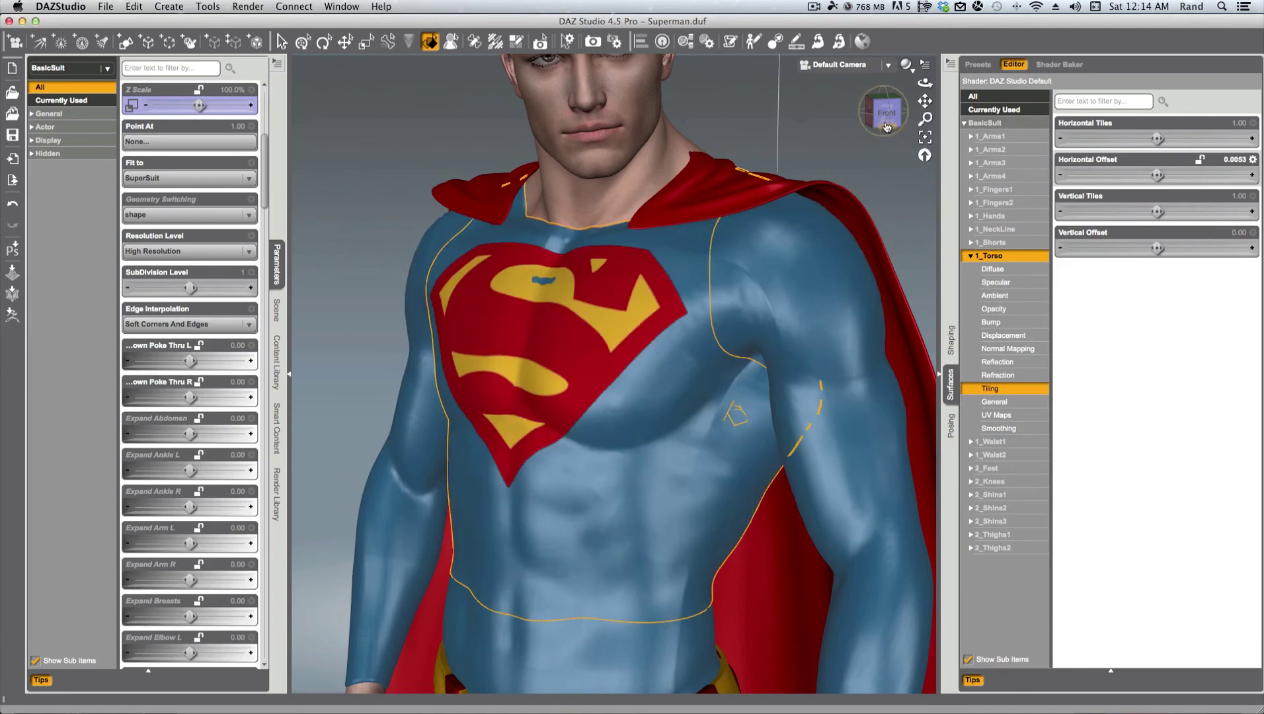
pyautogui.moveTo(881, 122); pyautogui.dragTo(911, 122)
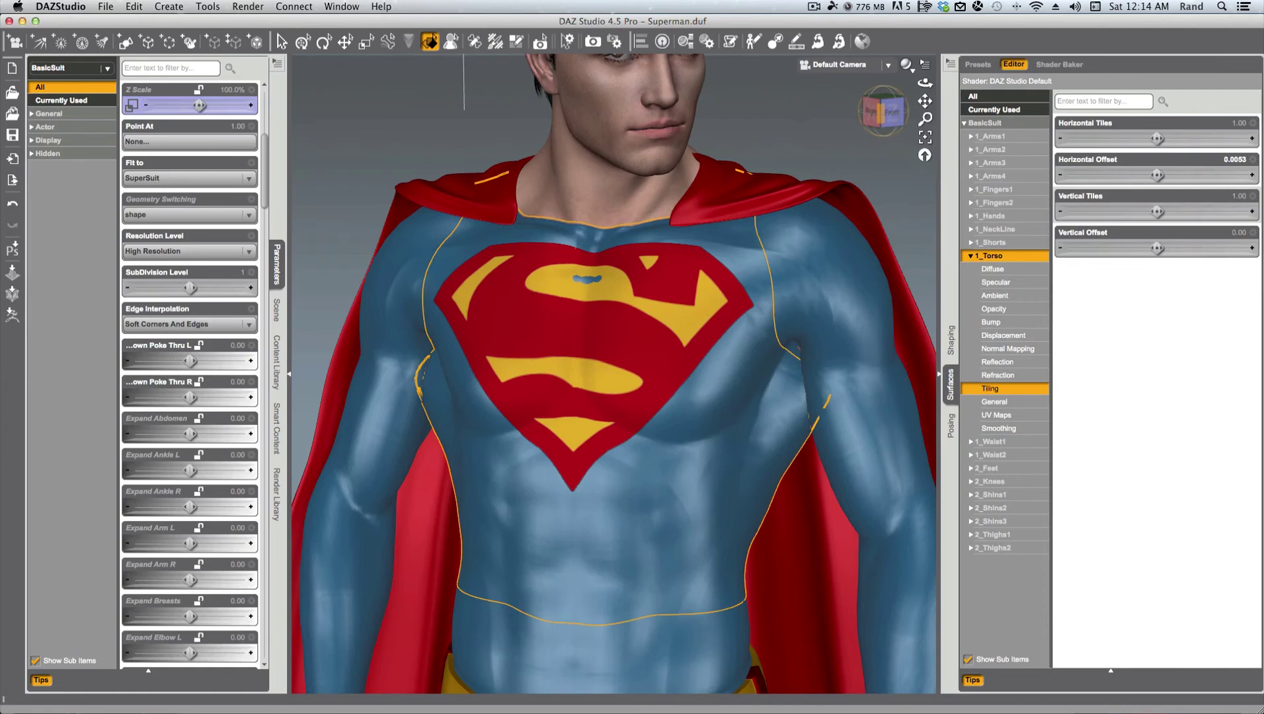
pyautogui.moveTo(884, 120); pyautogui.dragTo(863, 132)
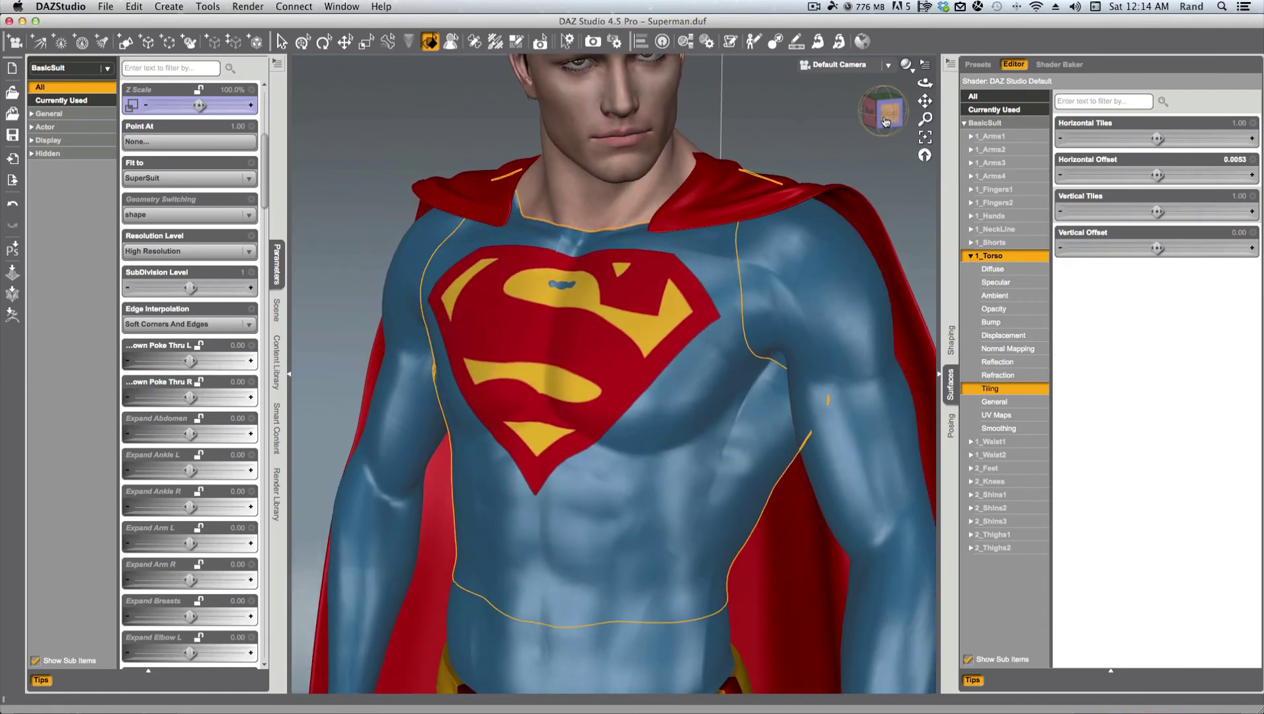
# - Test-render the chest emblem from the current view and again in a close-up from the side, closing each render
pyautogui.press('super+r')
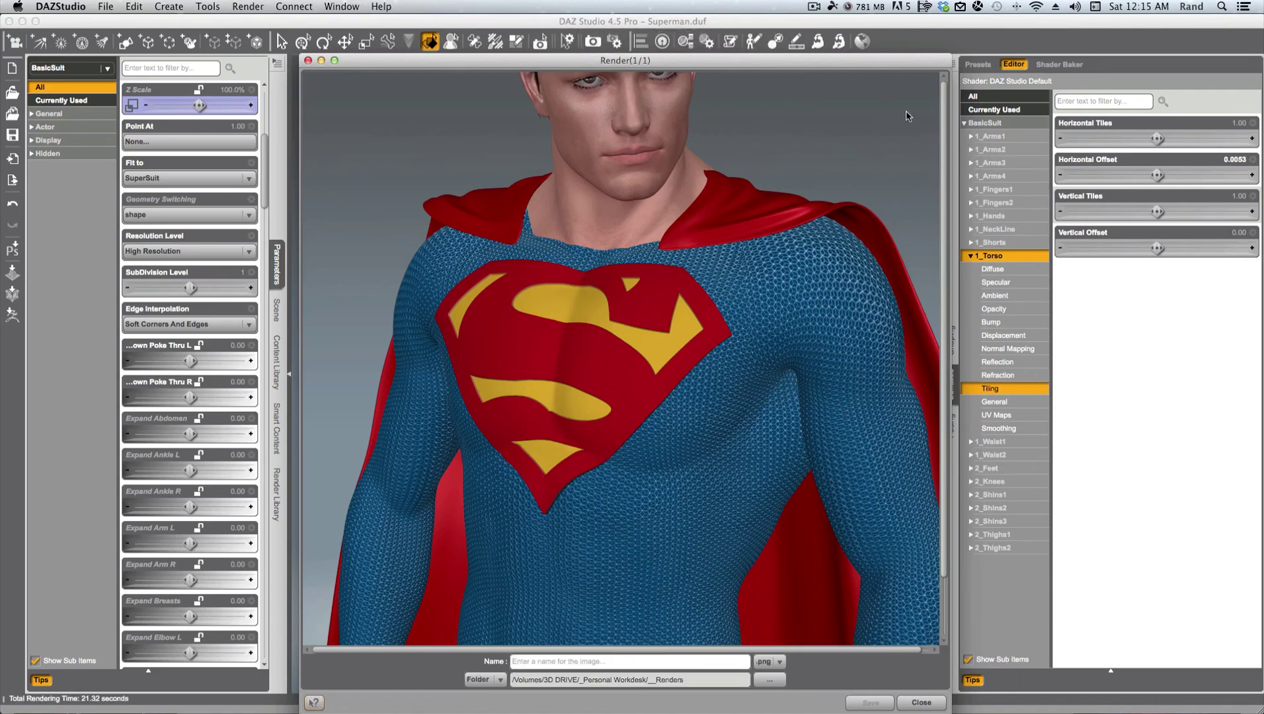
pyautogui.click(920, 702)
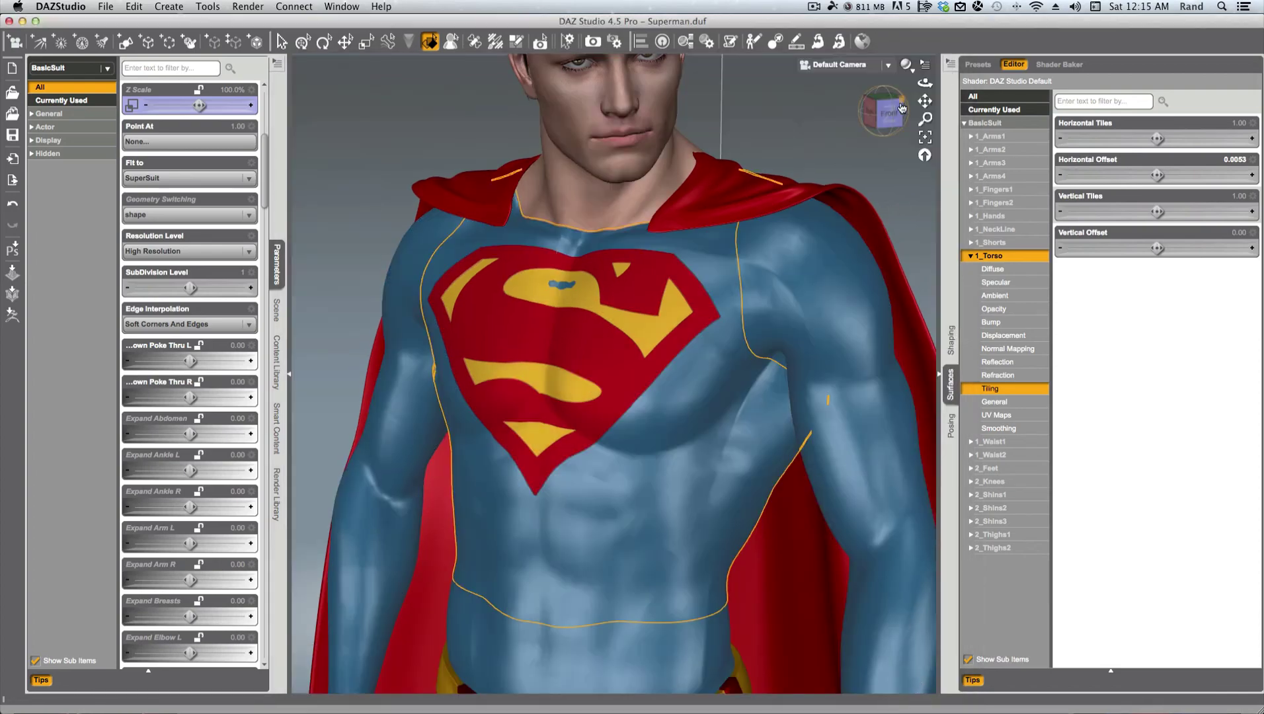
pyautogui.moveTo(899, 117); pyautogui.dragTo(891, 117)
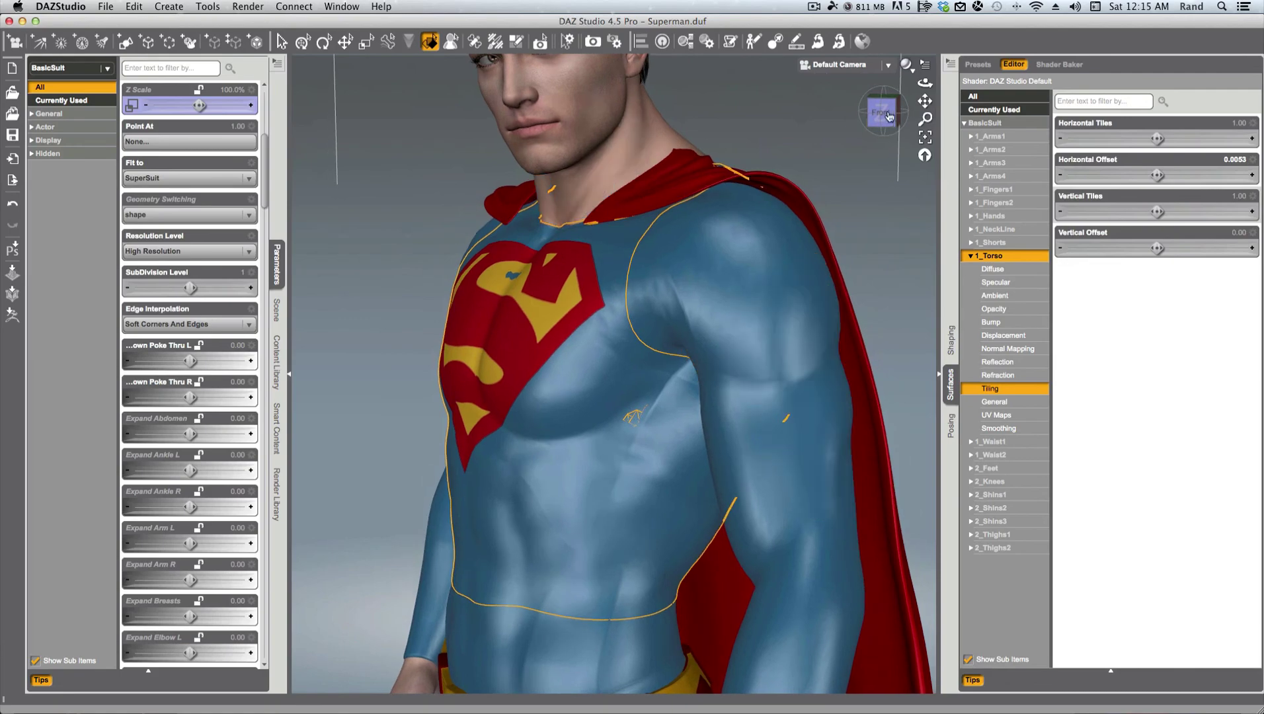
pyautogui.scroll(5, 720, 200)
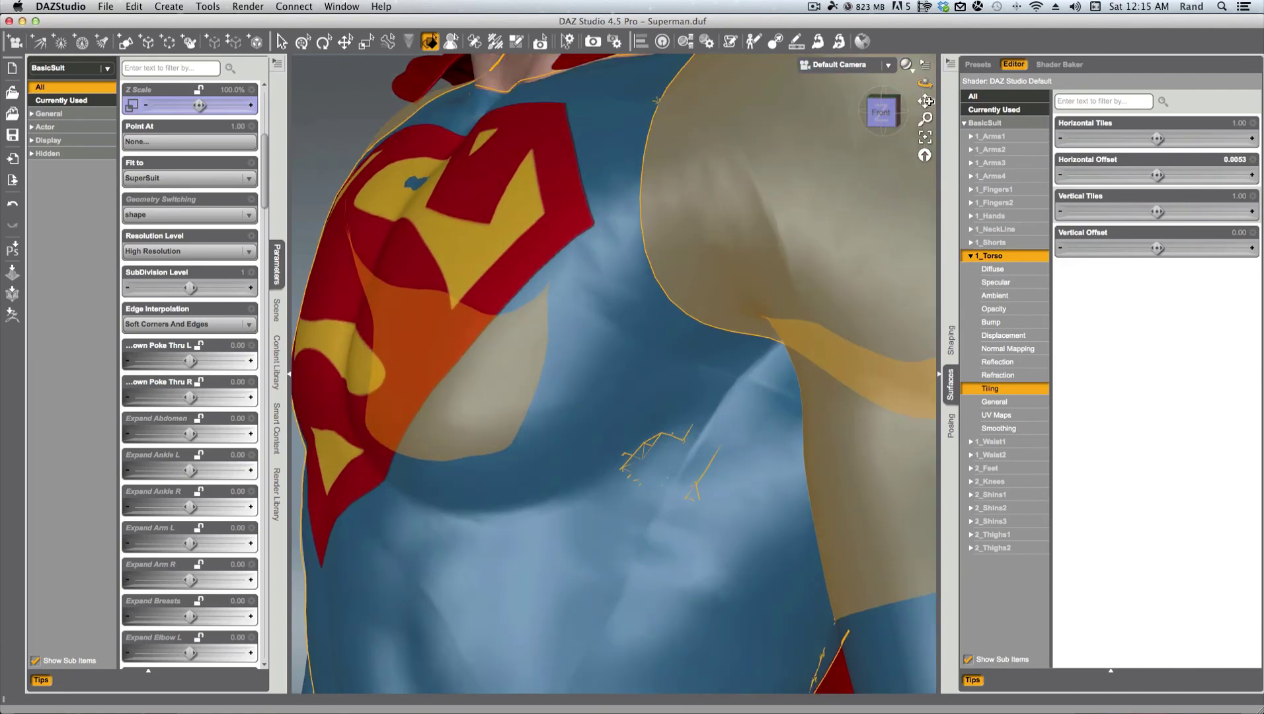
pyautogui.moveTo(924, 101); pyautogui.dragTo(935, 104)
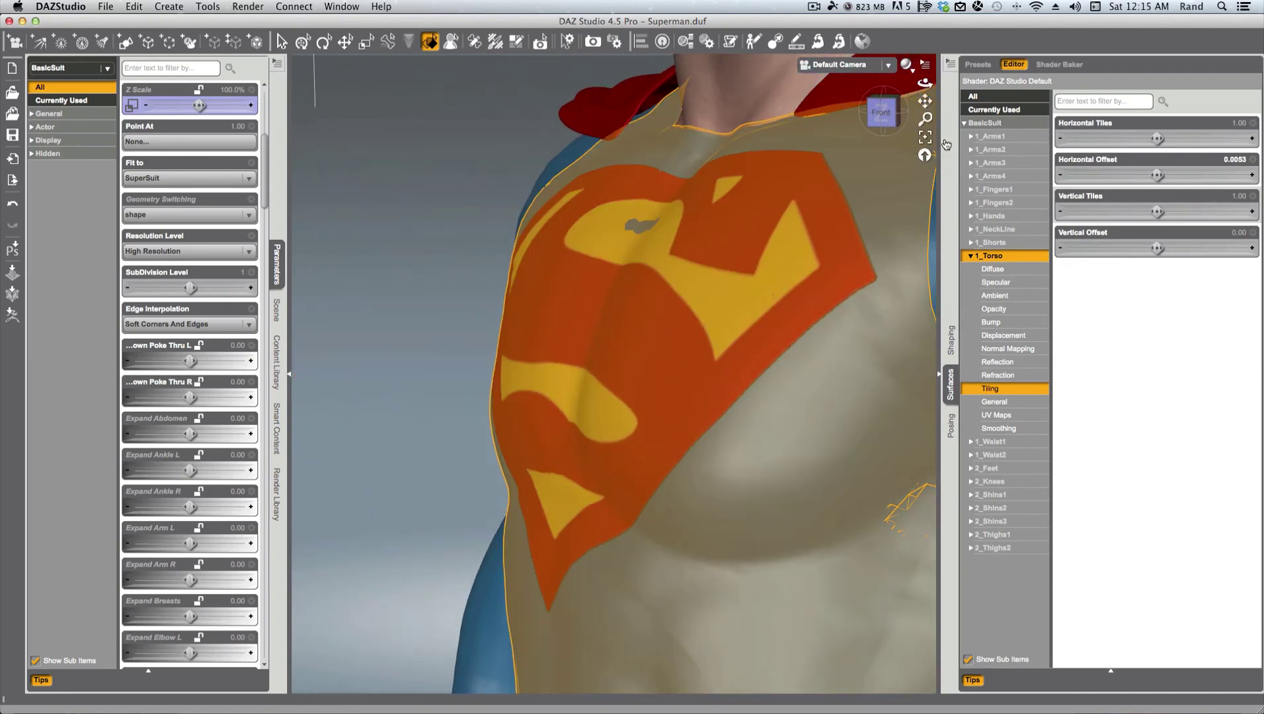
pyautogui.press('super+r')
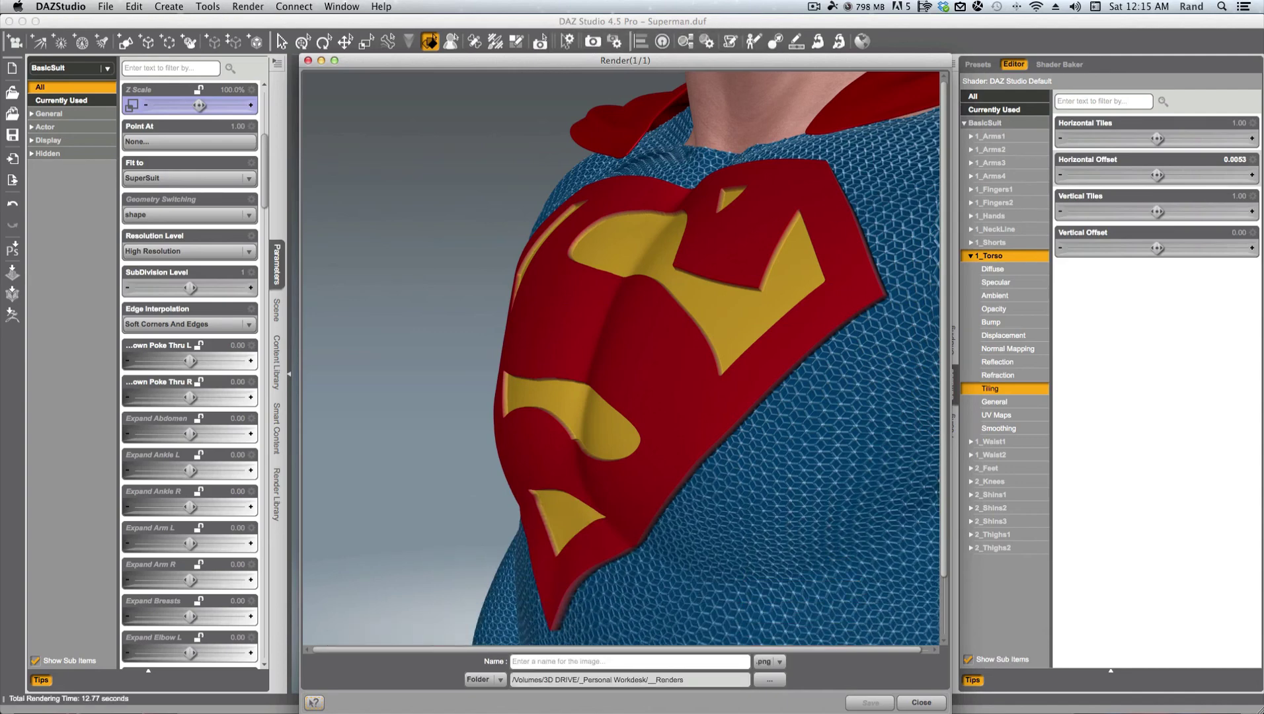
pyautogui.click(919, 704)
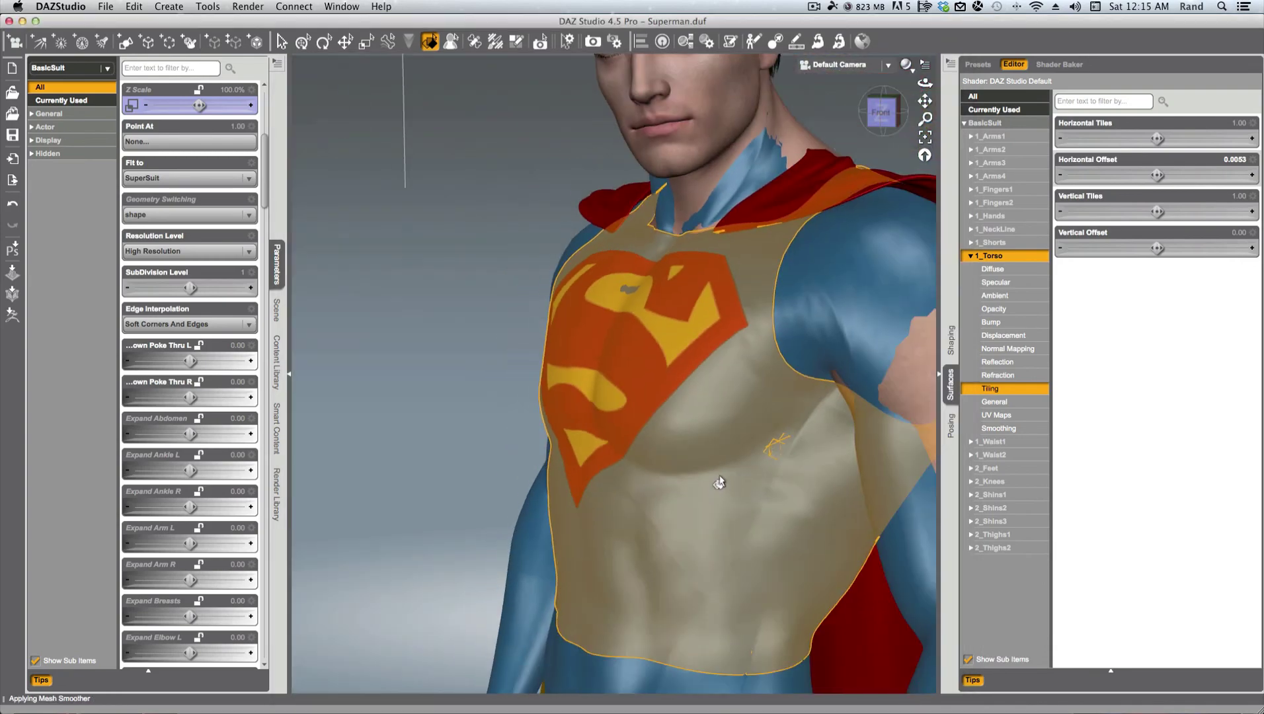
# - Load _superman Color8 copy.jpg as the torso's specular color map, with white specular color (255, 255, 255) and 75.7% glossiness
pyautogui.scroll(-5, 804, 351)
pyautogui.moveTo(886, 115); pyautogui.dragTo(923, 117)
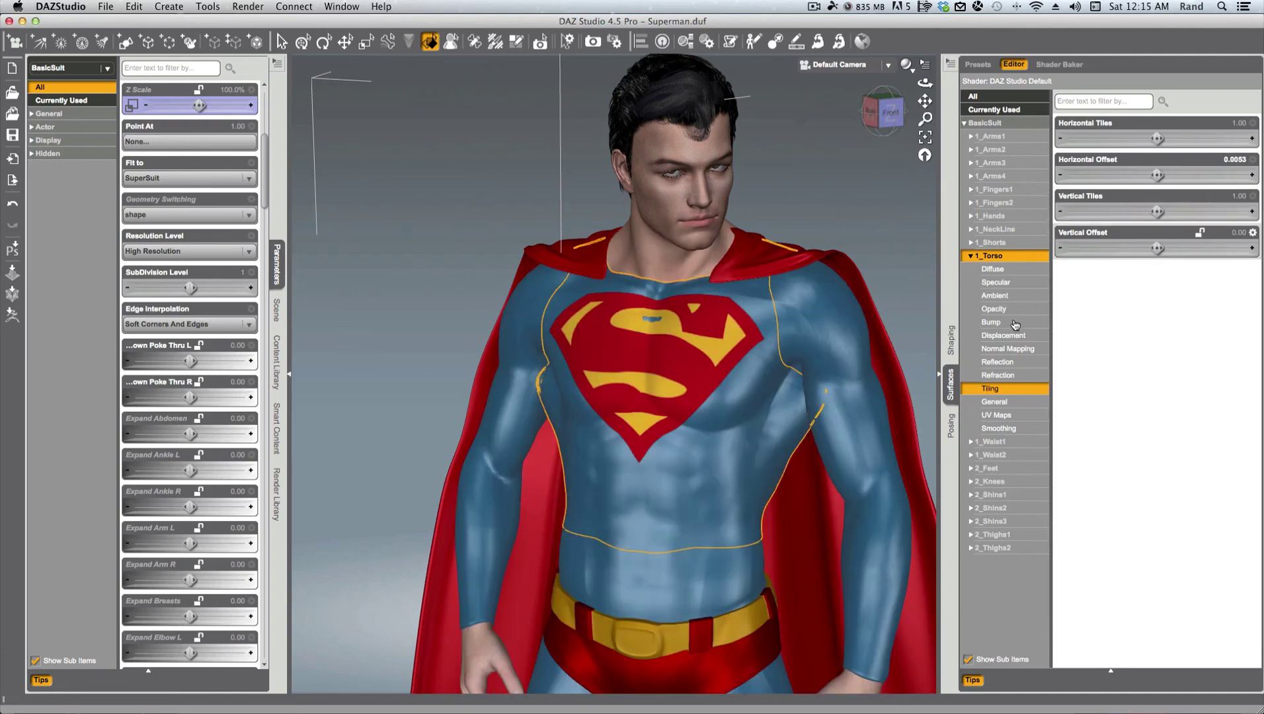
pyautogui.click(998, 282)
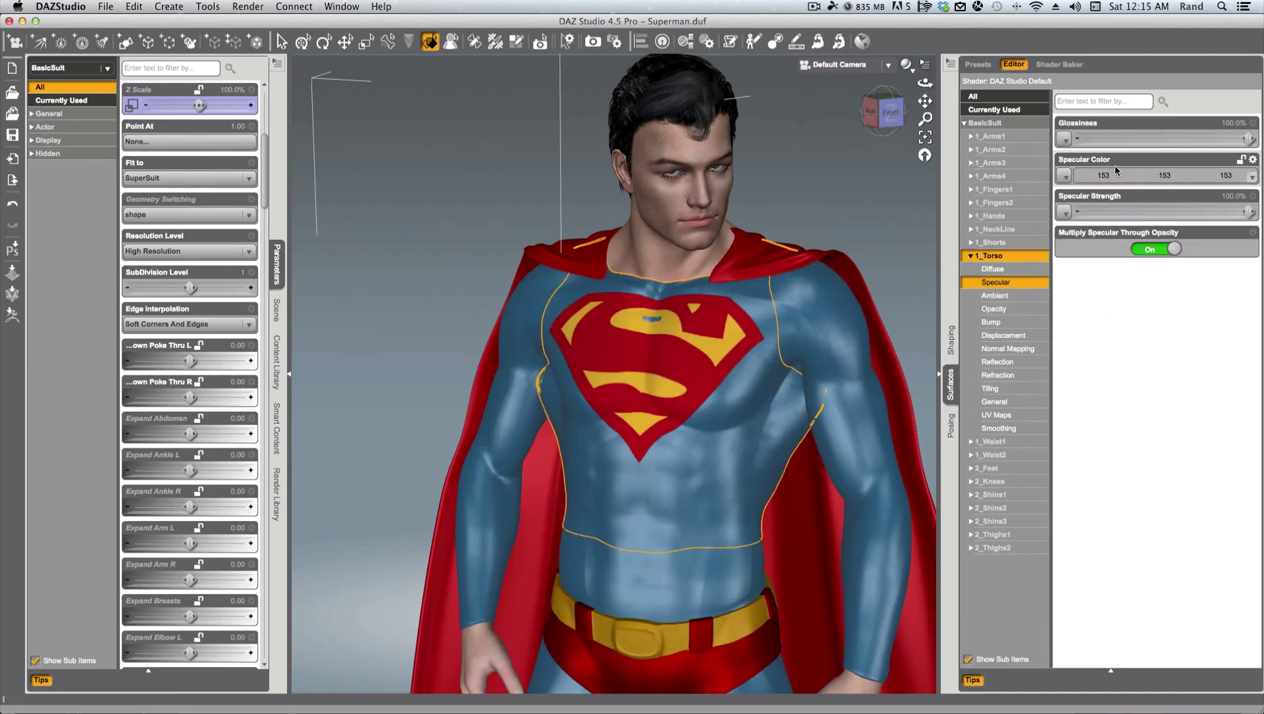
pyautogui.click(1063, 176)
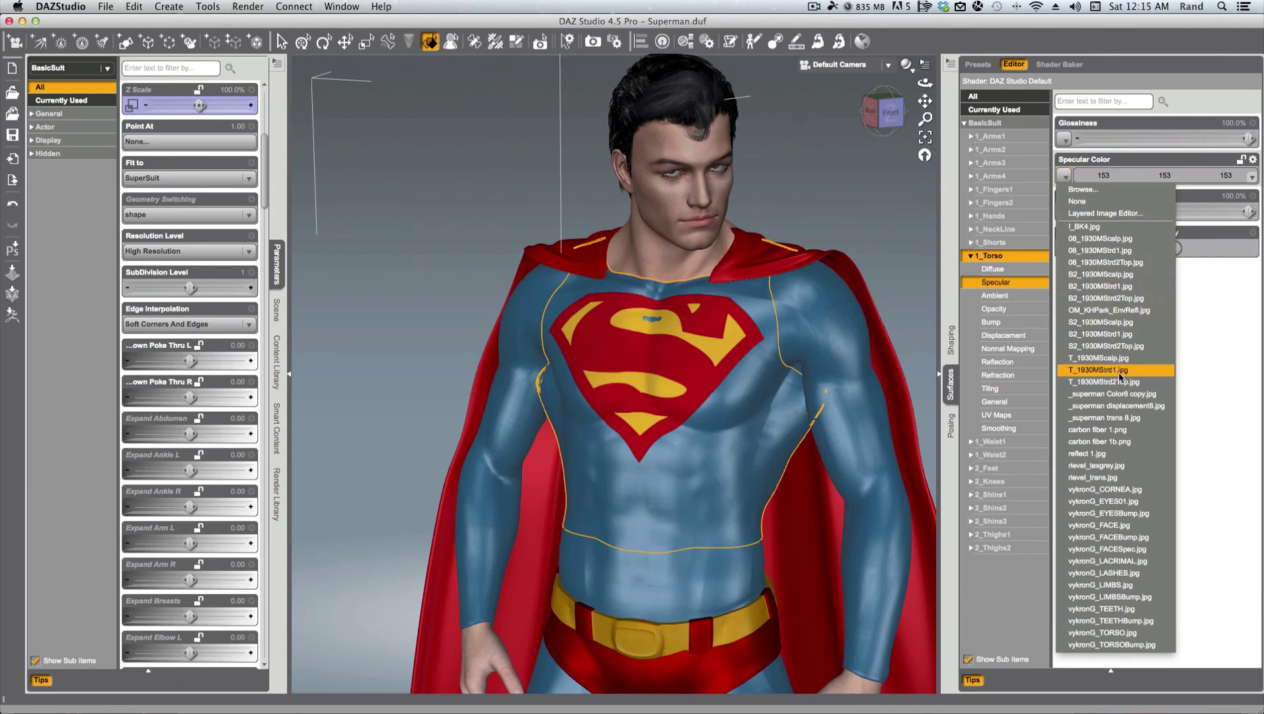
pyautogui.click(1117, 393)
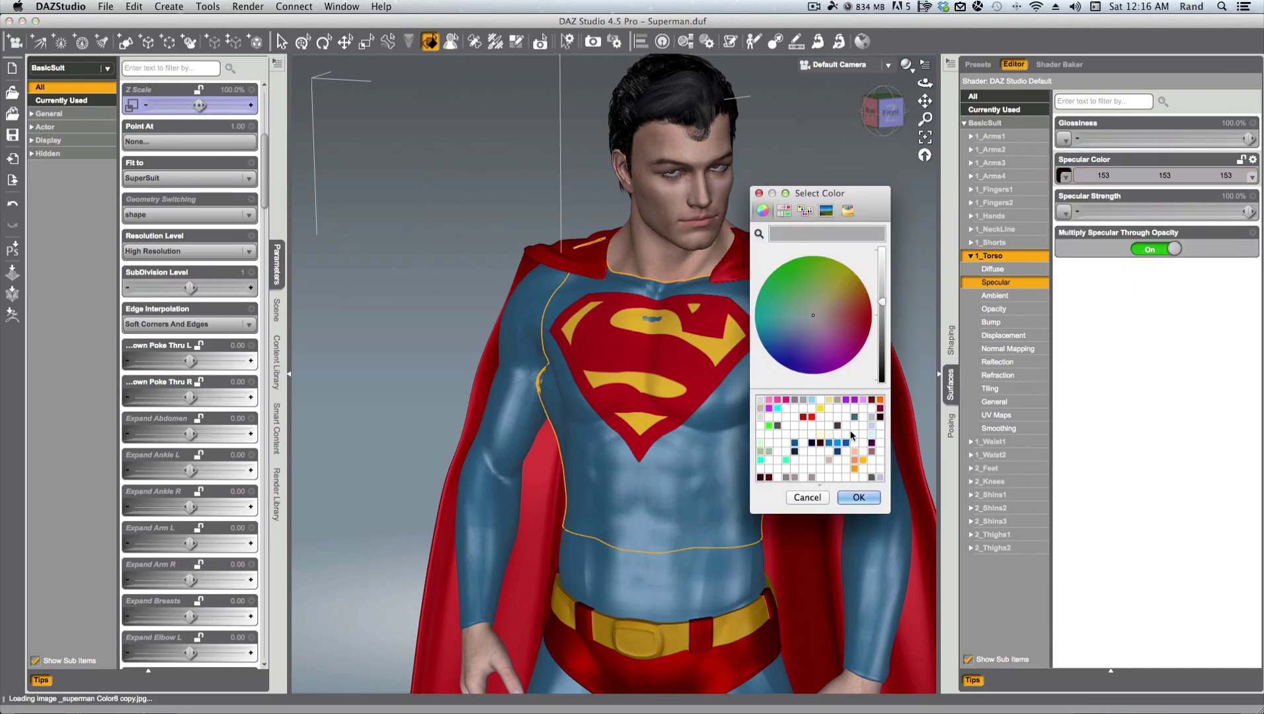
pyautogui.click(852, 434)
pyautogui.click(858, 497)
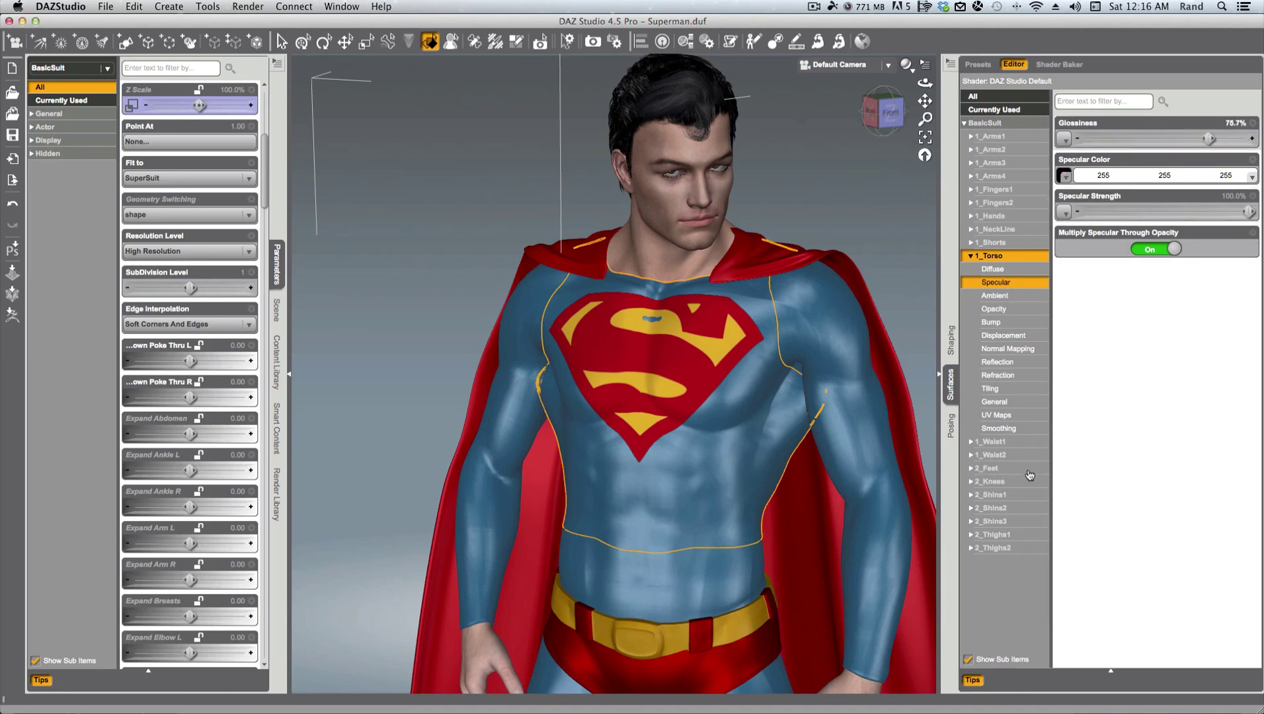
# - Map the torso's reflection color with _superman Color8 copy.jpg and its reflection strength with OM_KHPark_EnvRefl.jpg, setting the strength to 49%
pyautogui.click(994, 363)
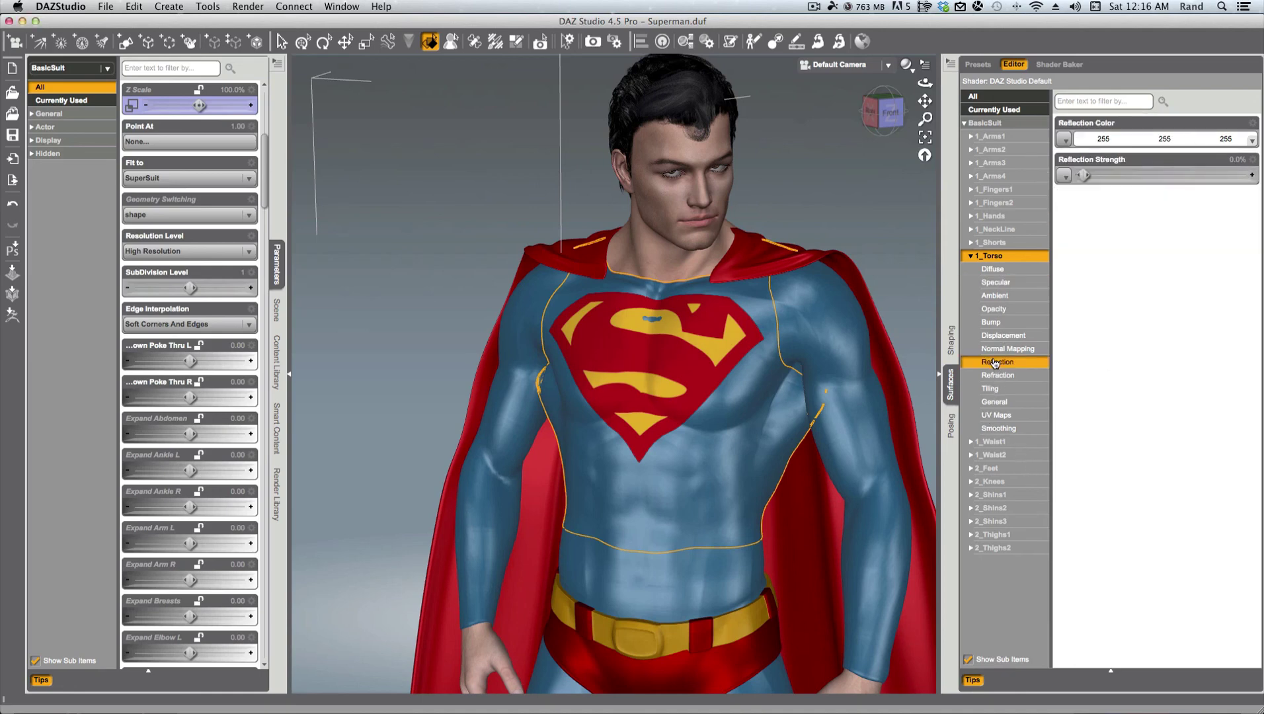
pyautogui.click(1064, 140)
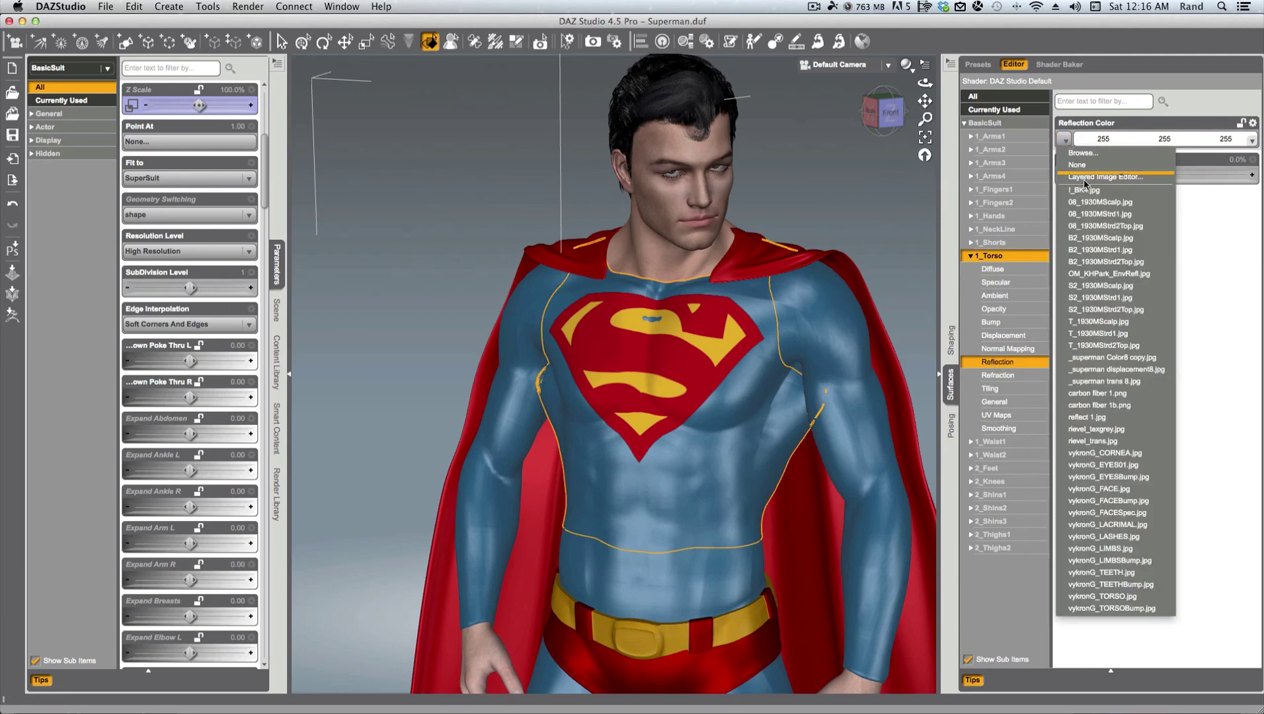
pyautogui.click(1123, 358)
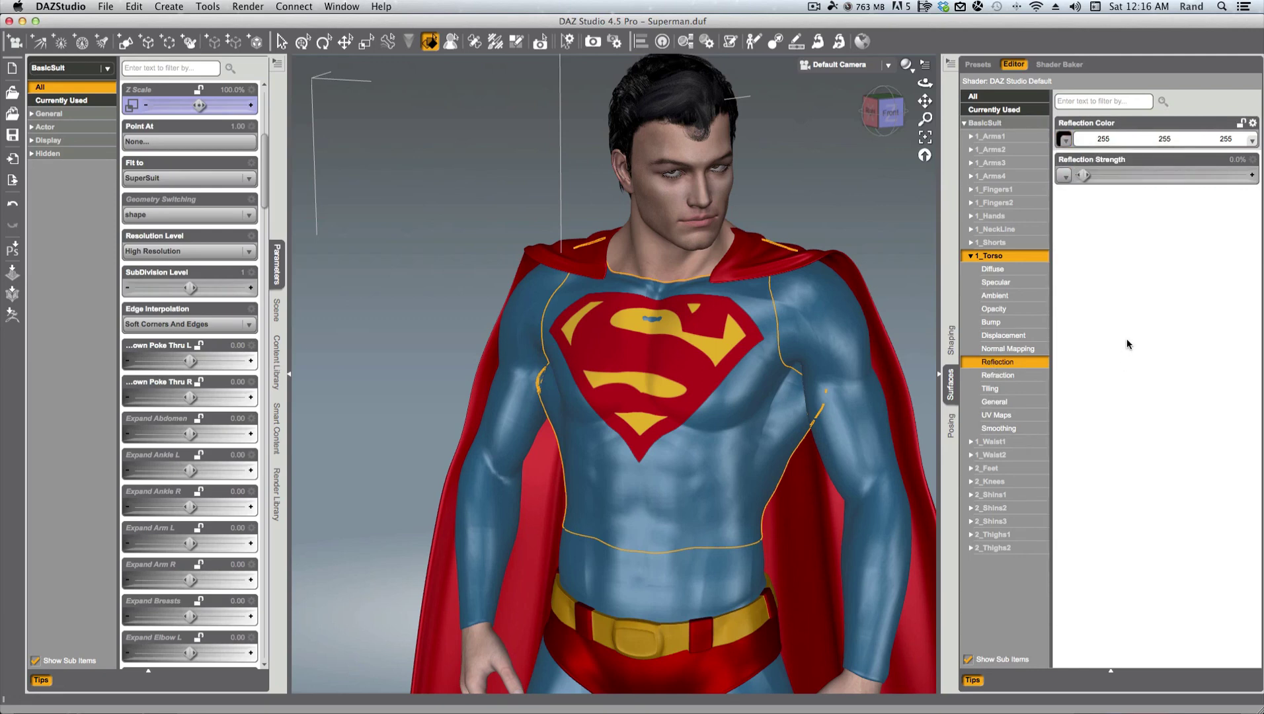
pyautogui.click(1066, 176)
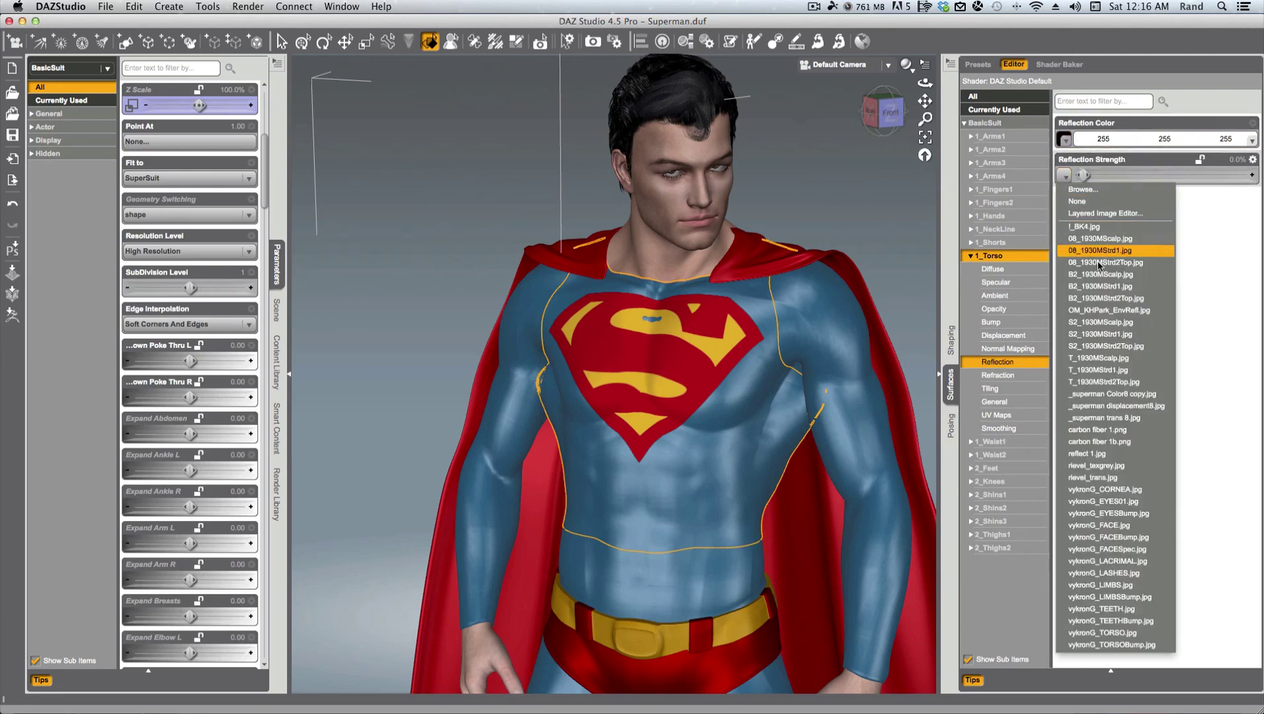
pyautogui.click(1094, 310)
pyautogui.moveTo(1064, 182)
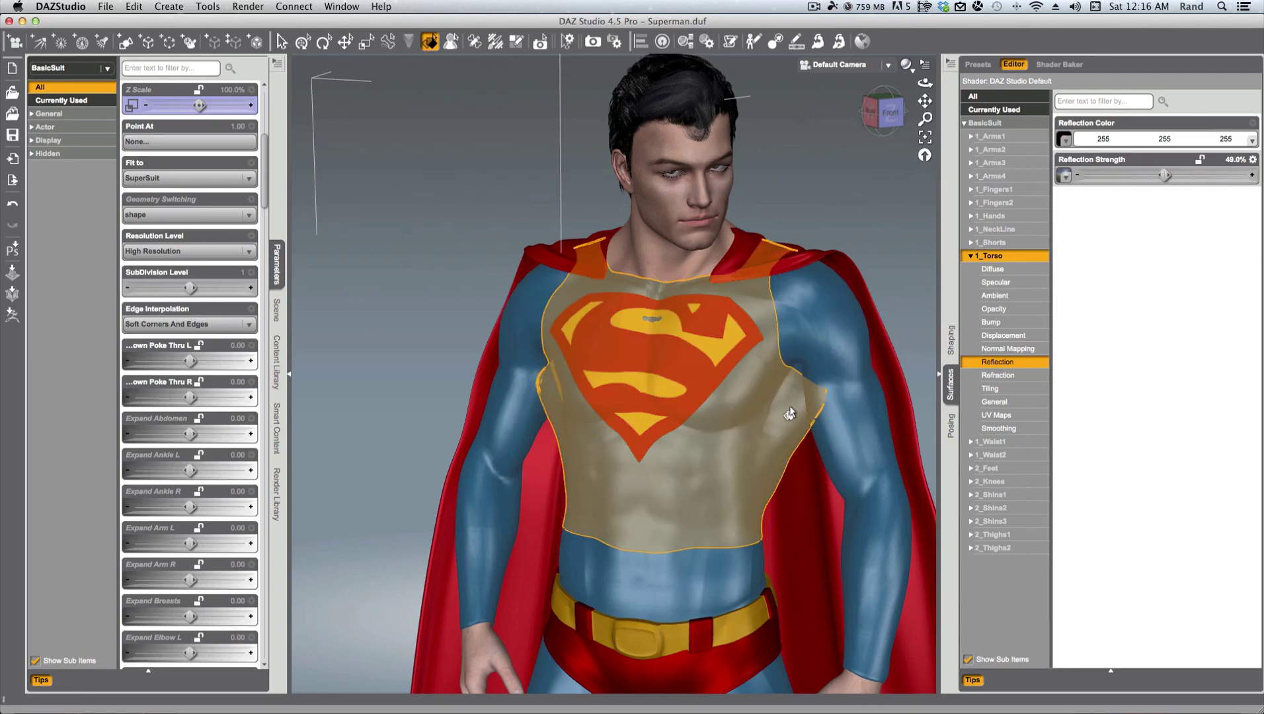
# - Test-render the upper body to check the emblem's specular and reflection settings, and close the render
pyautogui.scroll(3, 790, 410)
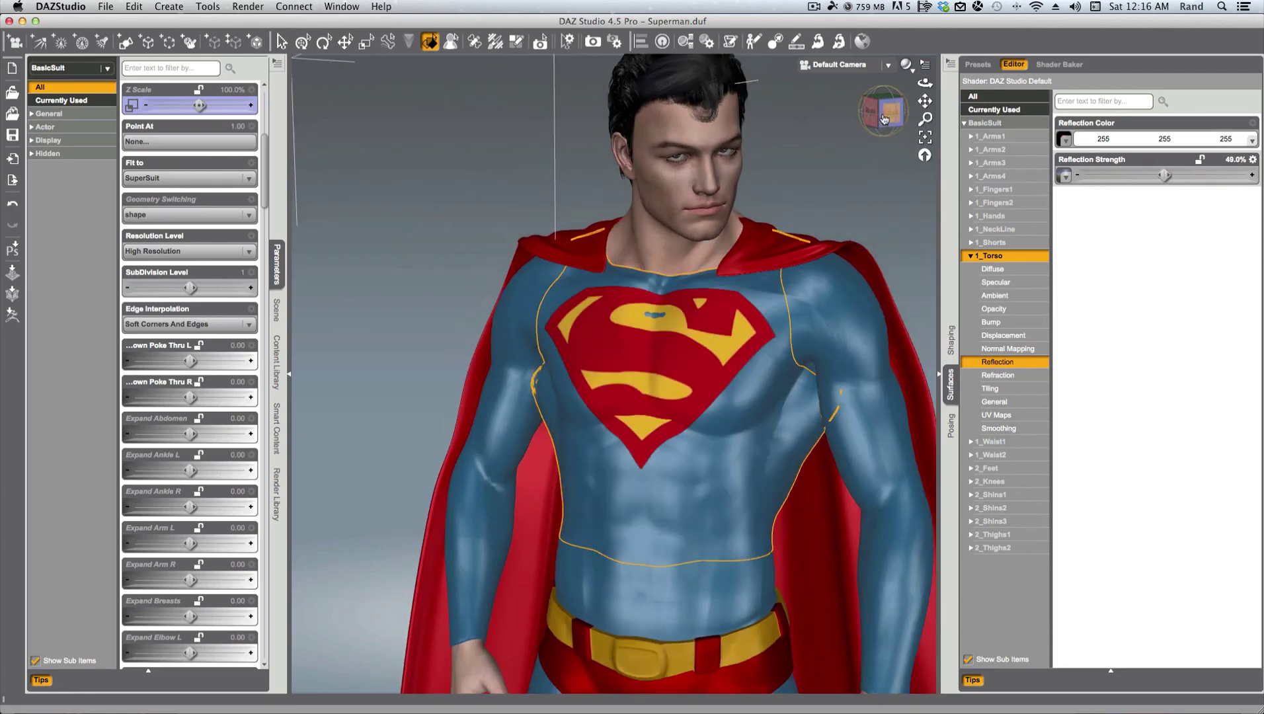
pyautogui.moveTo(887, 119); pyautogui.dragTo(883, 120)
pyautogui.press('super+r')
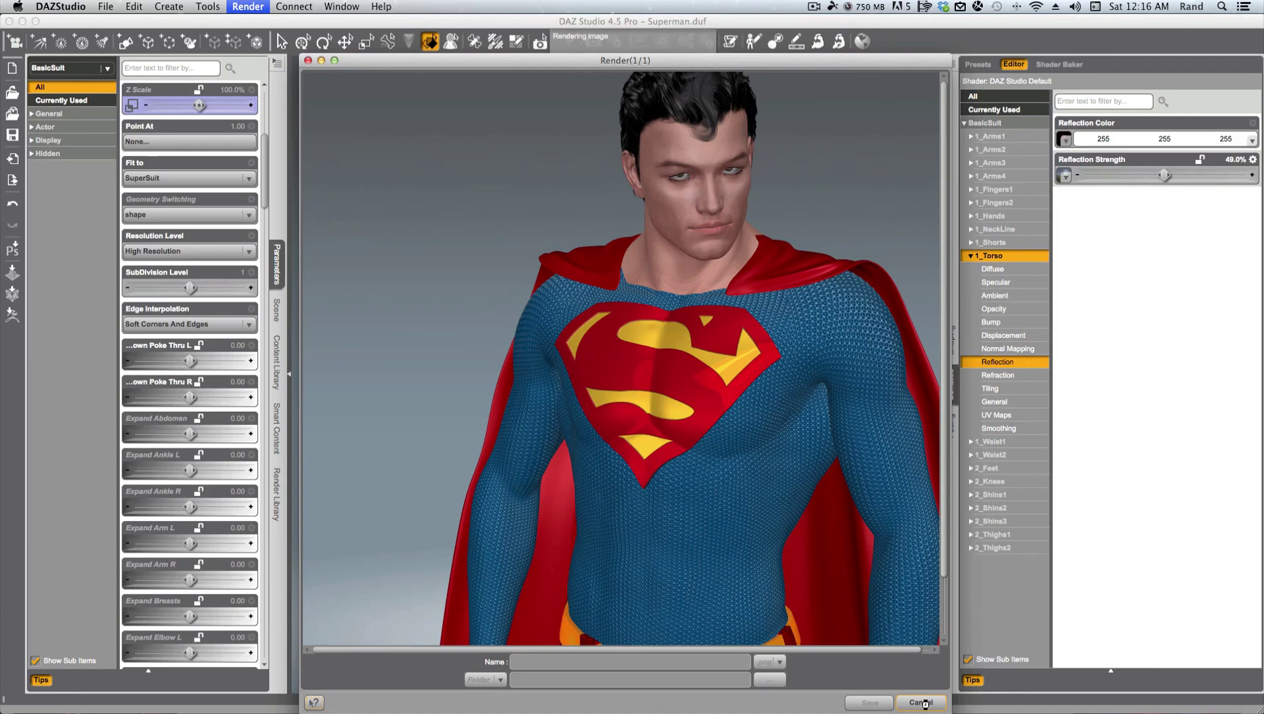
pyautogui.click(923, 703)
# - Frame the whole caped figure from head to boots in a slightly angled front view
pyautogui.scroll(5, 781, 471)
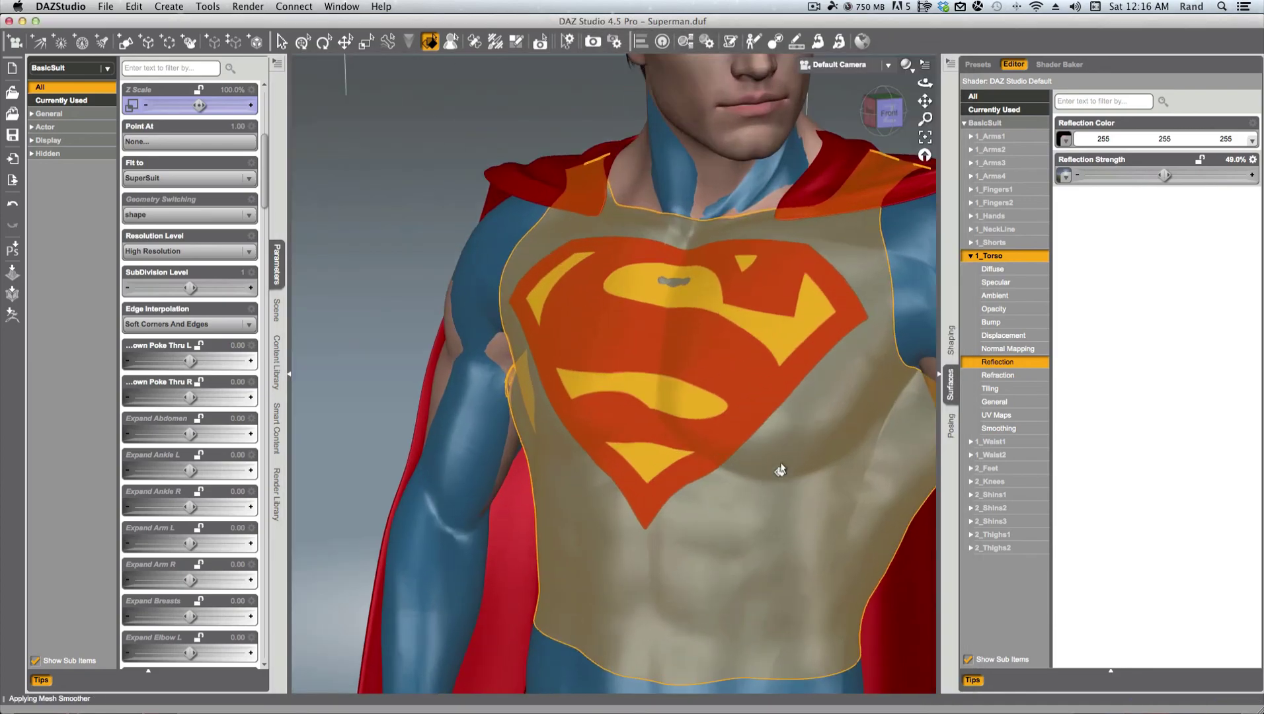
pyautogui.scroll(-6, 782, 470)
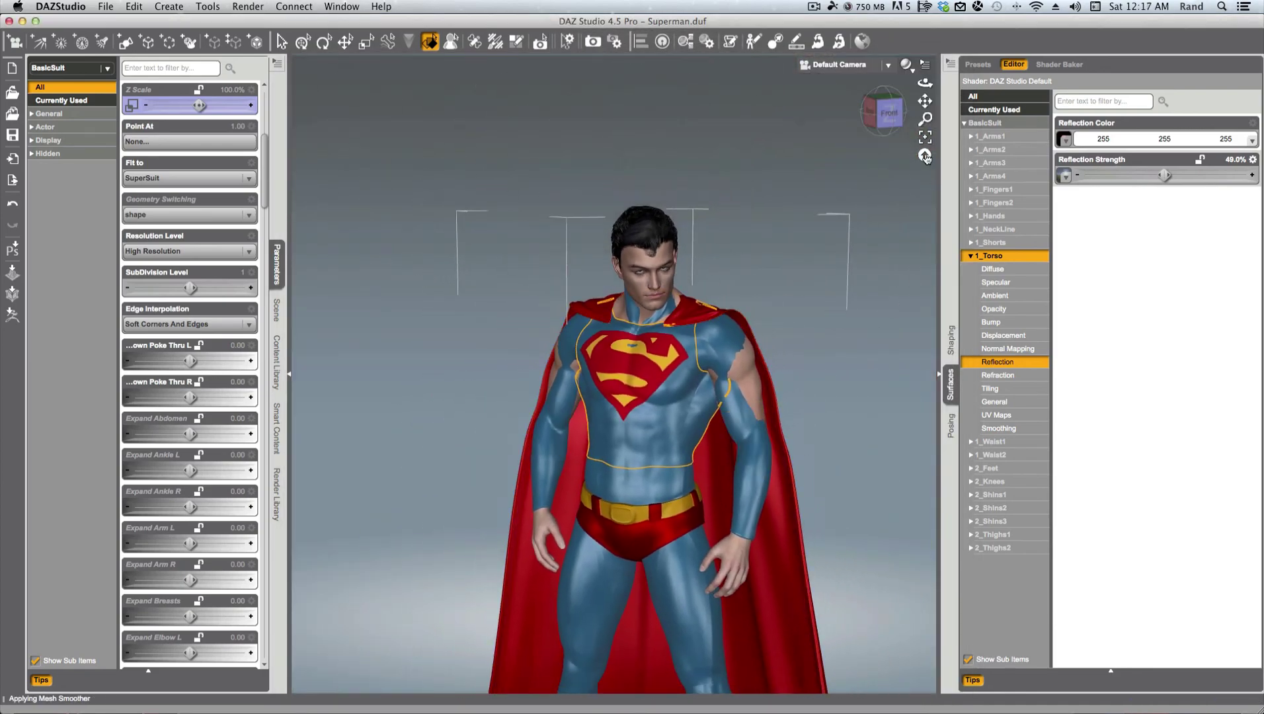
pyautogui.moveTo(927, 104); pyautogui.dragTo(905, 27)
pyautogui.scroll(-1, 905, 106)
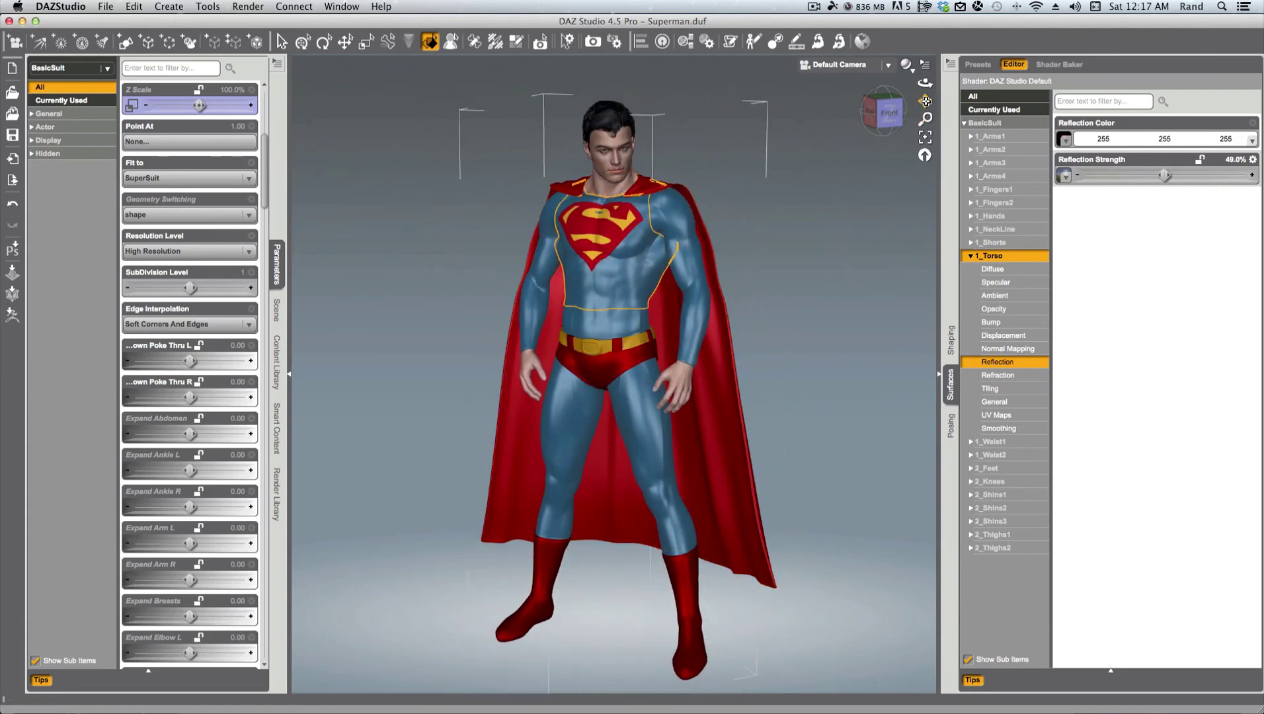
pyautogui.scroll(-1, 924, 100)
pyautogui.scroll(1, 801, 289)
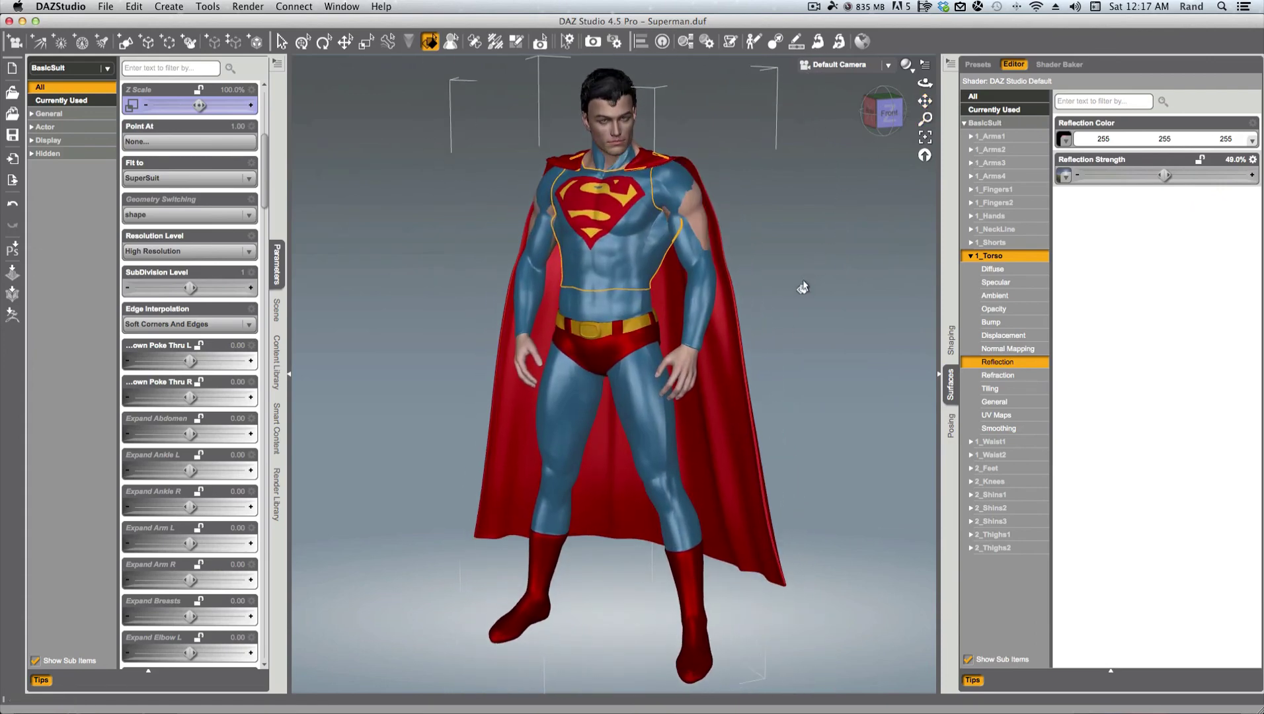
pyautogui.moveTo(889, 115); pyautogui.dragTo(890, 105)
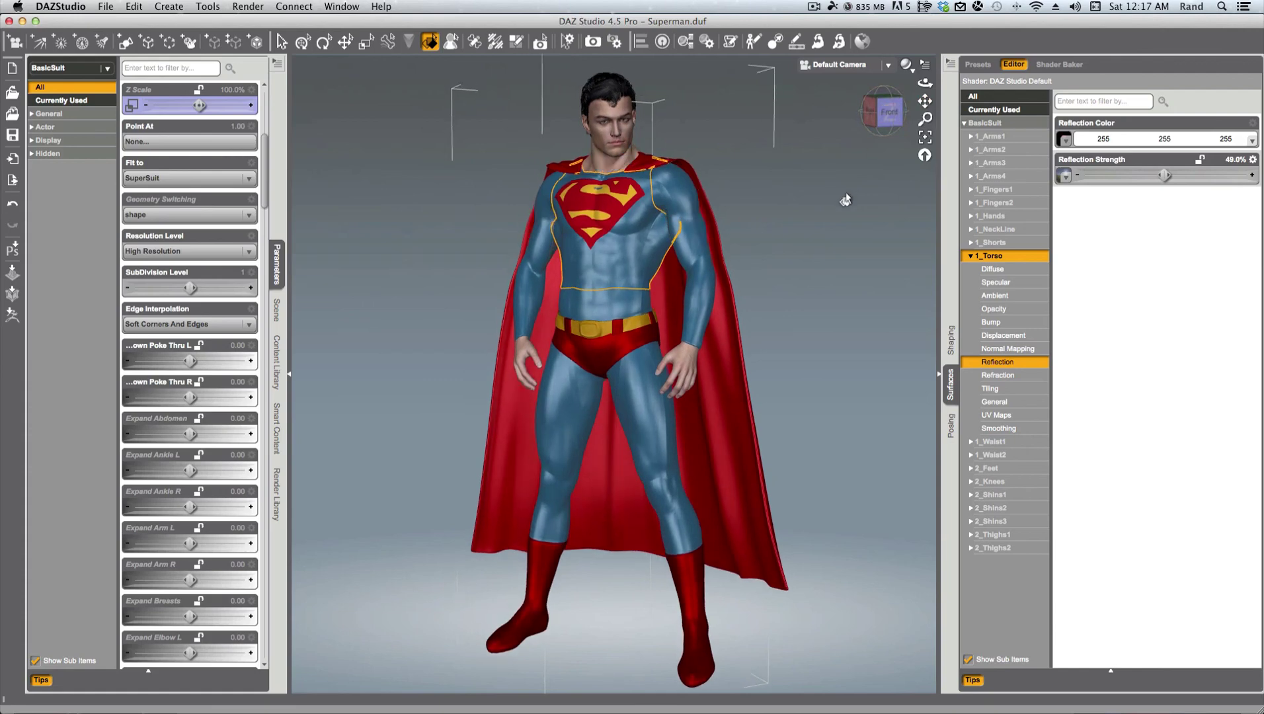
pyautogui.scroll(-1, 820, 245)
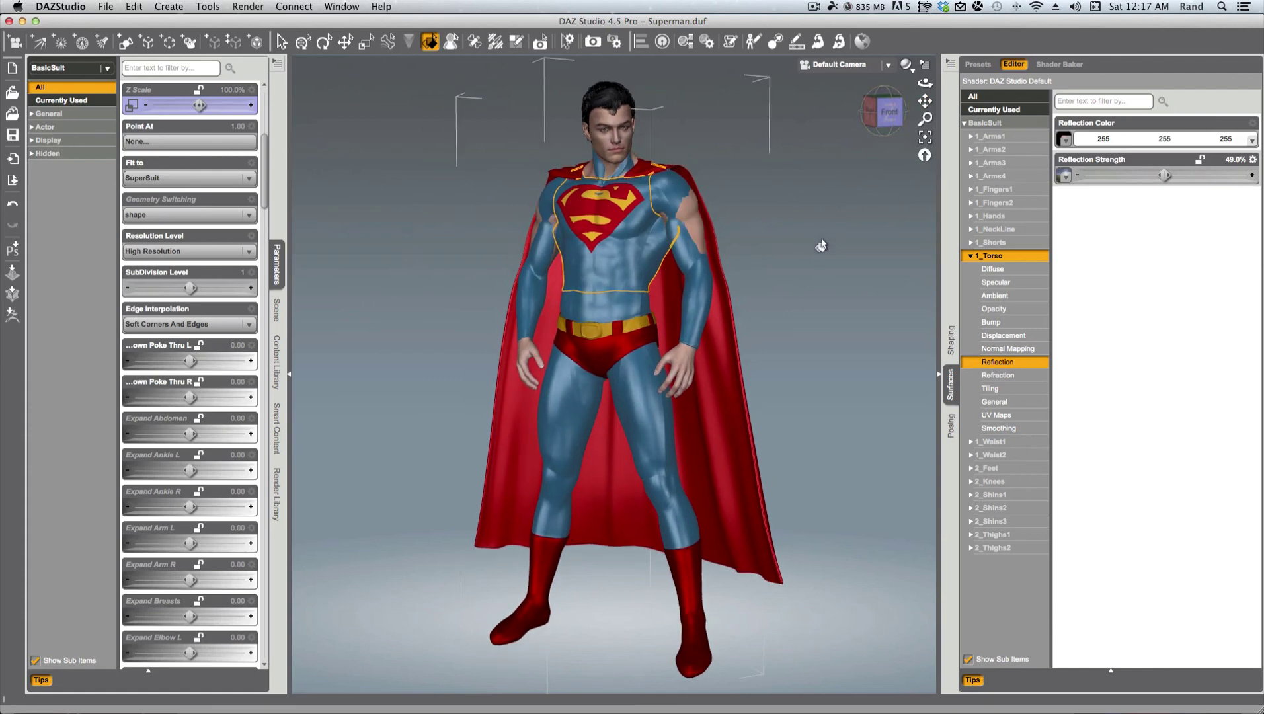